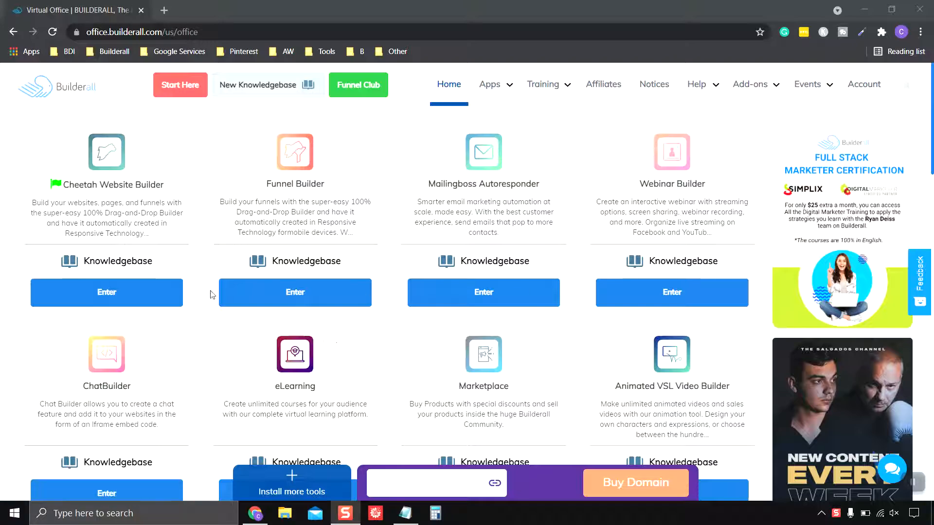
# Enter the Cheetah Website Builder and start editing the Animal Rescue Clinic site
pyautogui.click(105, 292)
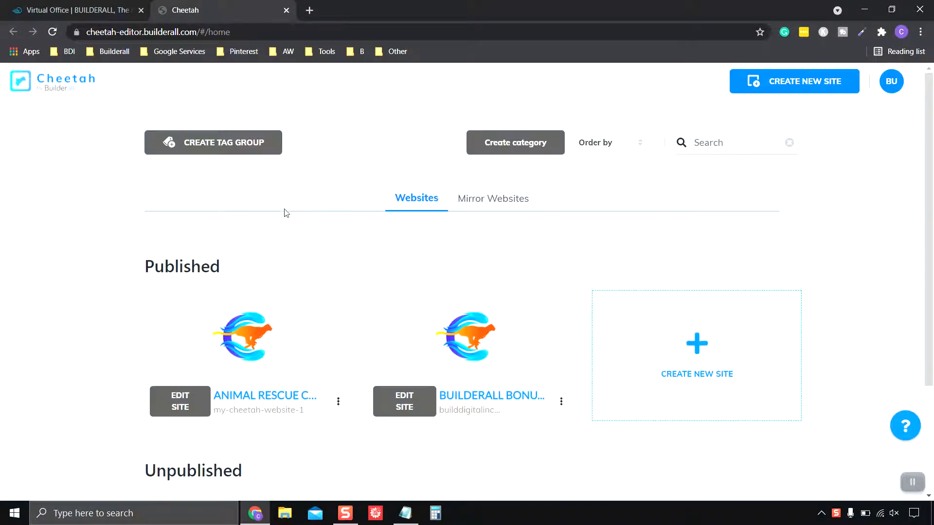
pyautogui.scroll(-1, 292, 221)
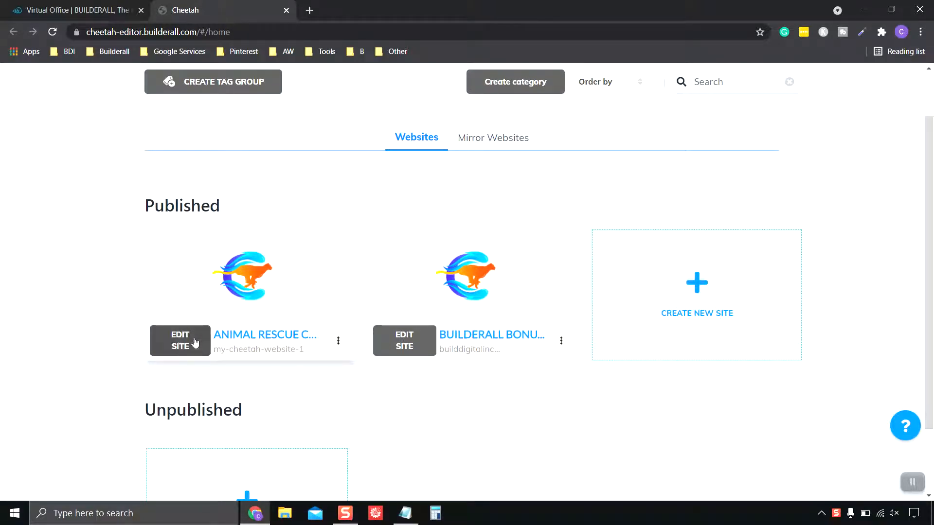
pyautogui.click(180, 345)
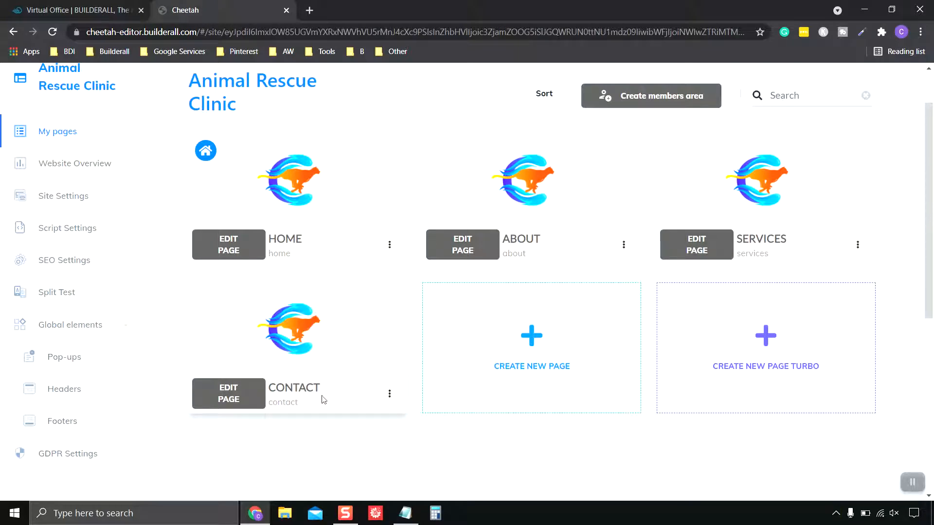
# Edit the CONTACT page of the Animal Rescue Clinic site
pyautogui.click(224, 395)
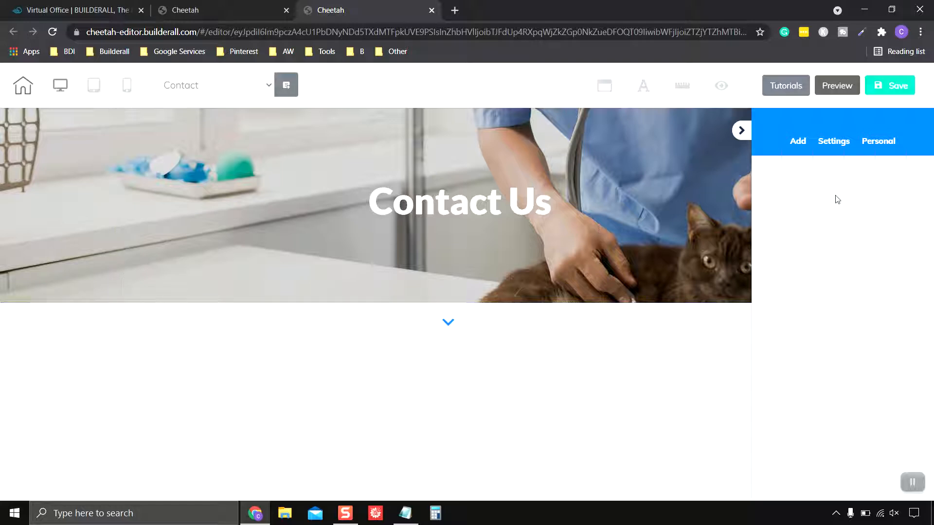
# Place a Title H3 text element from Elements > Texts below the Contact Us banner
pyautogui.click(800, 146)
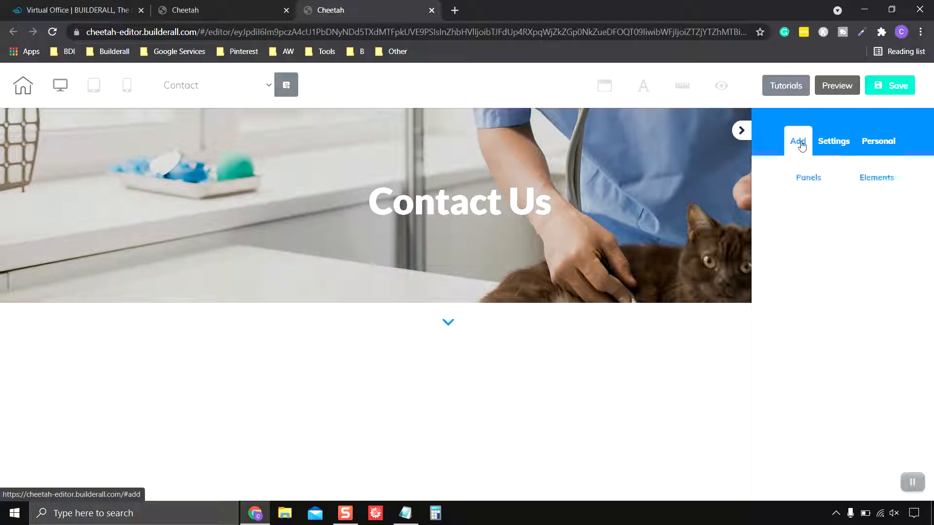
pyautogui.click(876, 177)
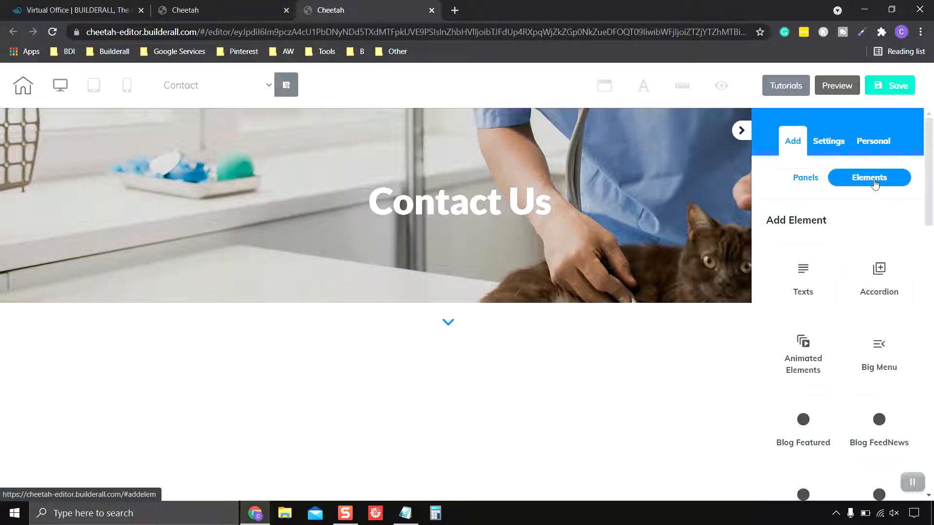
pyautogui.click(802, 283)
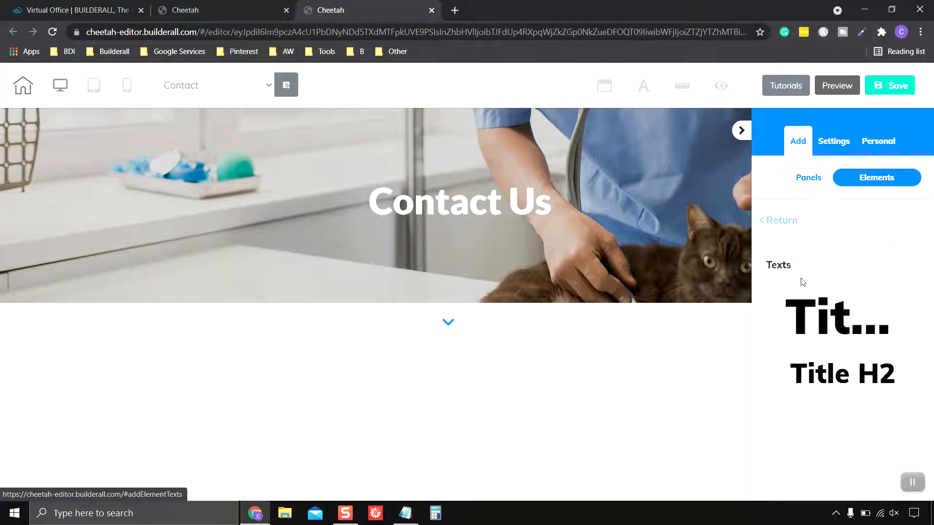
pyautogui.scroll(-1, 878, 295)
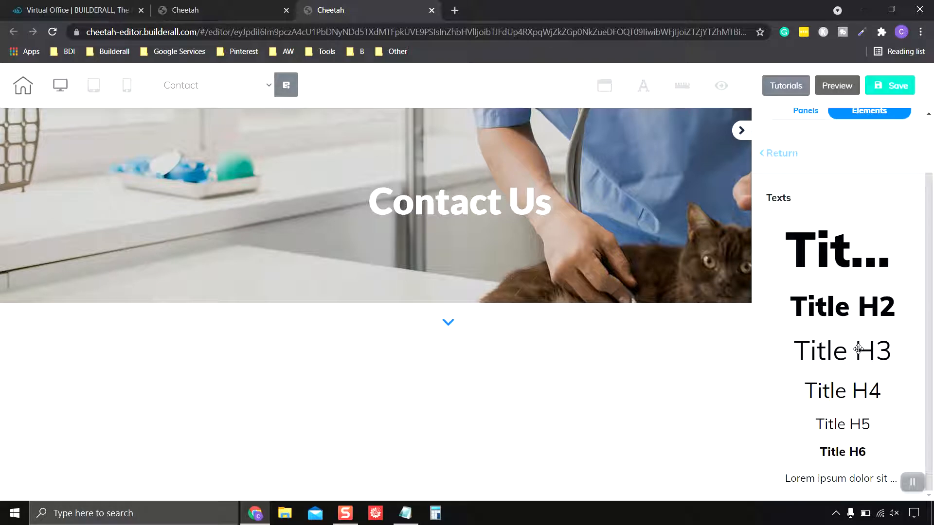
pyautogui.moveTo(858, 351); pyautogui.dragTo(531, 377)
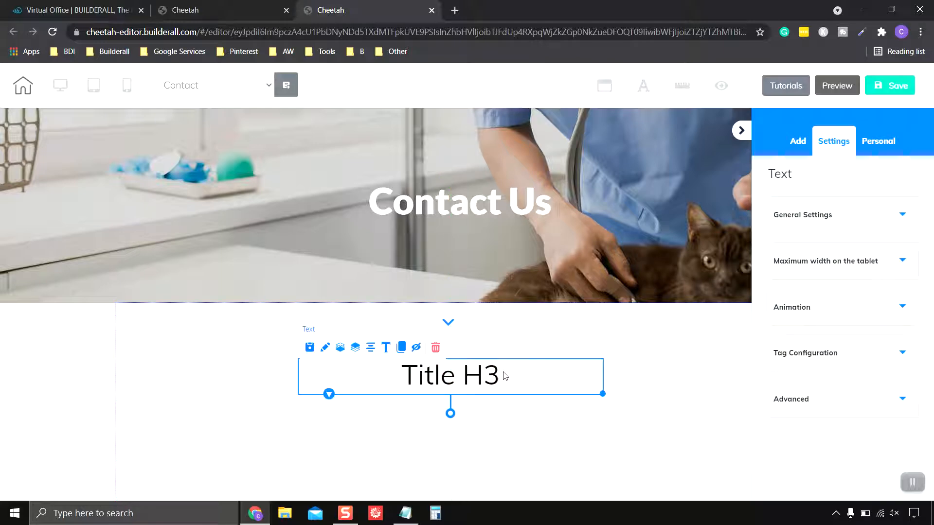
# Replace the heading with 'Please Enter Your Information and We Will Get Back To You Shortly', fixing typos
pyautogui.doubleClick(506, 375)
pyautogui.moveTo(506, 375); pyautogui.dragTo(400, 379)
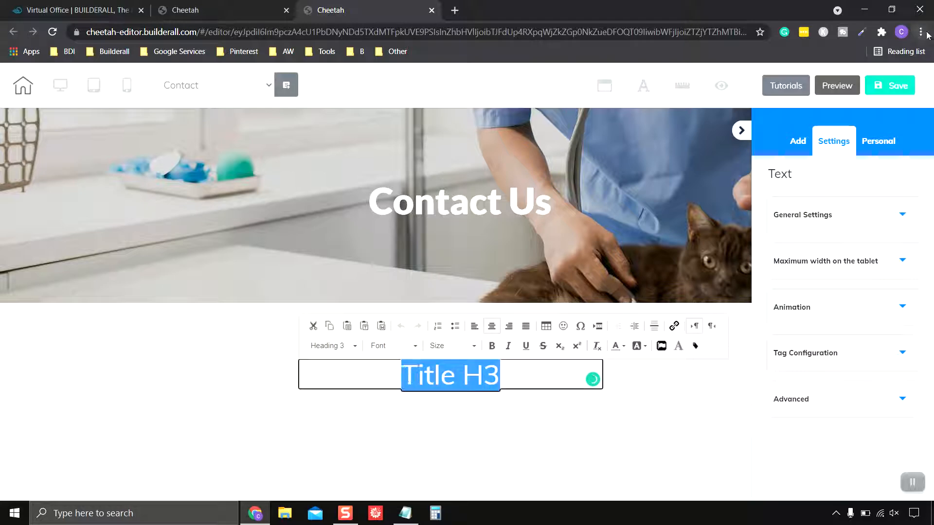
pyautogui.write('Pl')
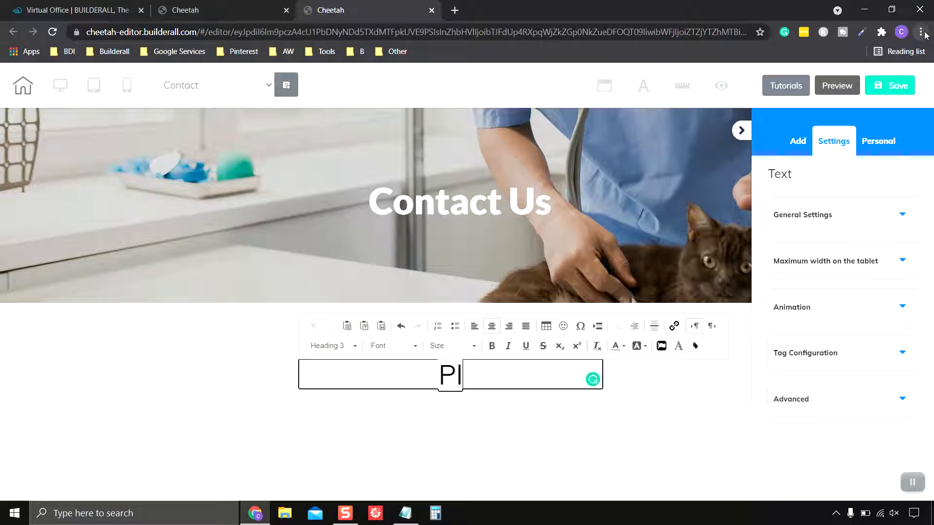
pyautogui.write('ease E')
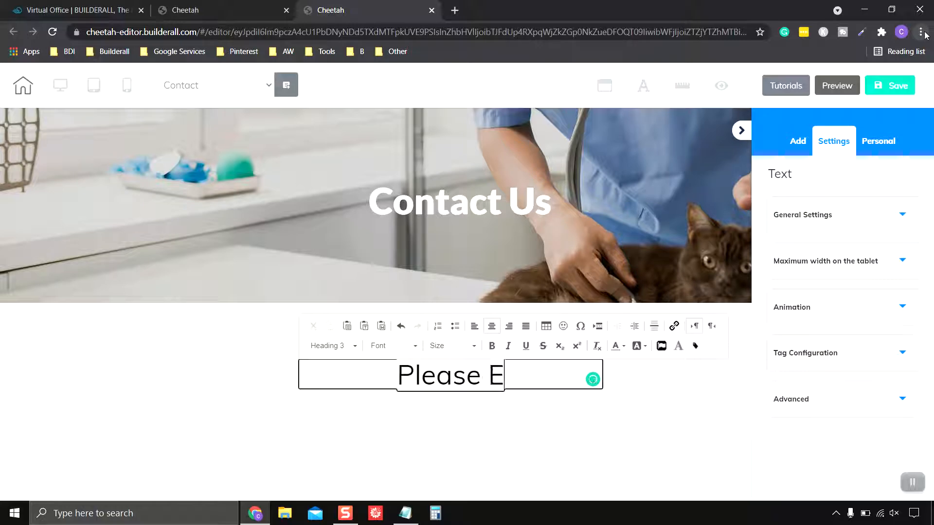
pyautogui.write('nter Y')
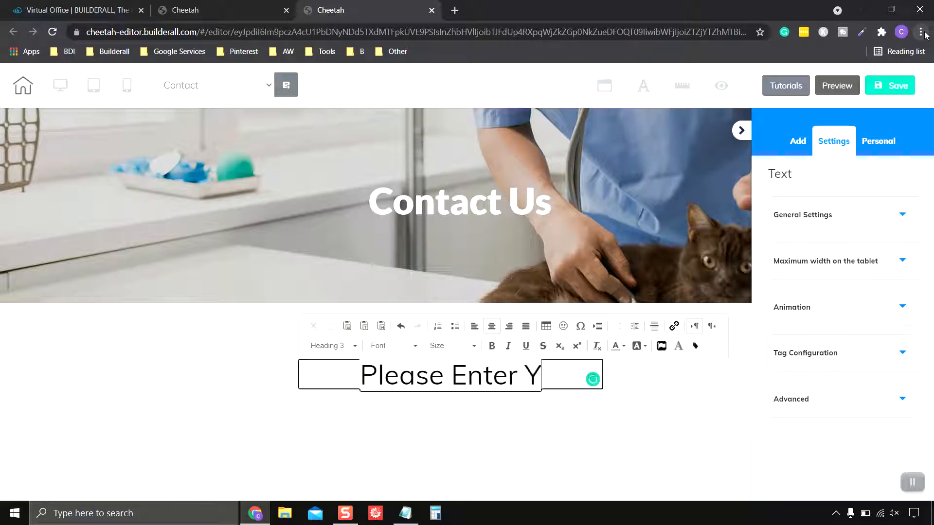
pyautogui.write('our In')
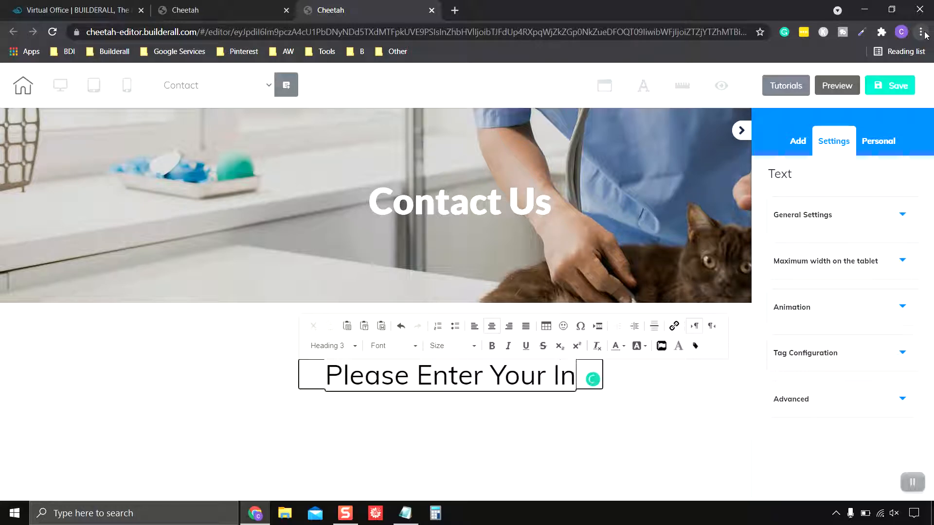
pyautogui.write('formation')
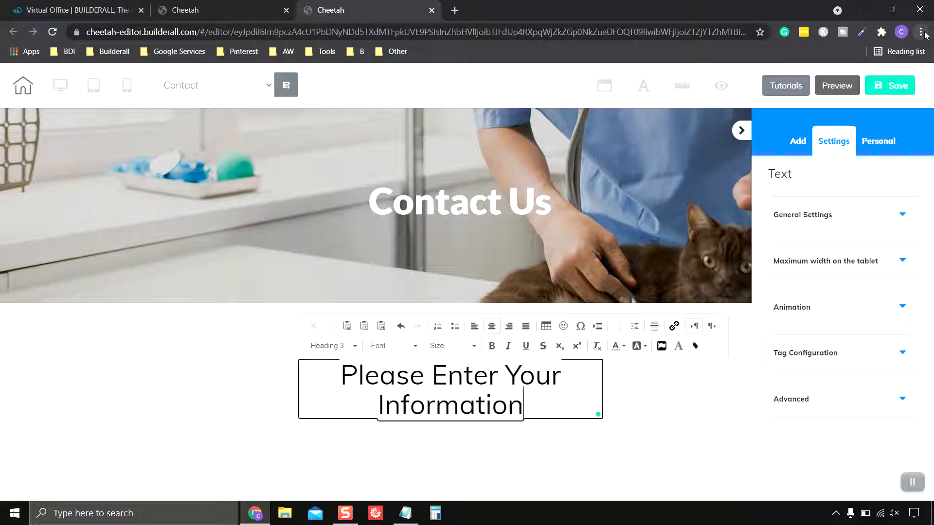
pyautogui.write(' a')
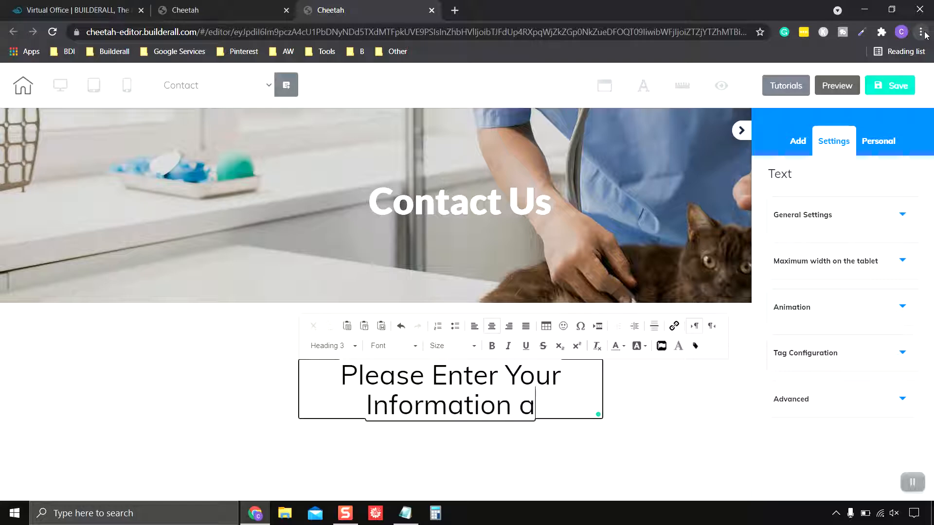
pyautogui.write('nd We WEill')
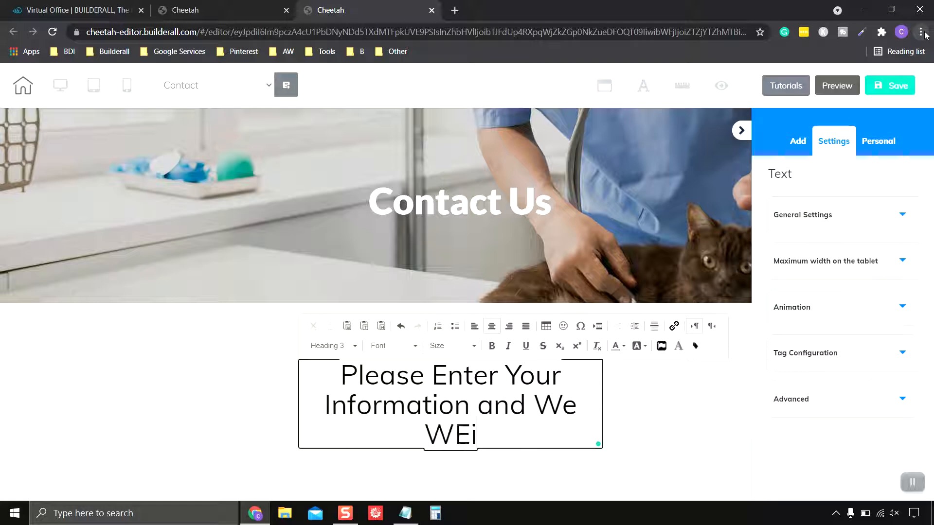
pyautogui.press('BackSpace')
pyautogui.press('BackSpace')
pyautogui.press('BackSpace')
pyautogui.press('BackSpace')
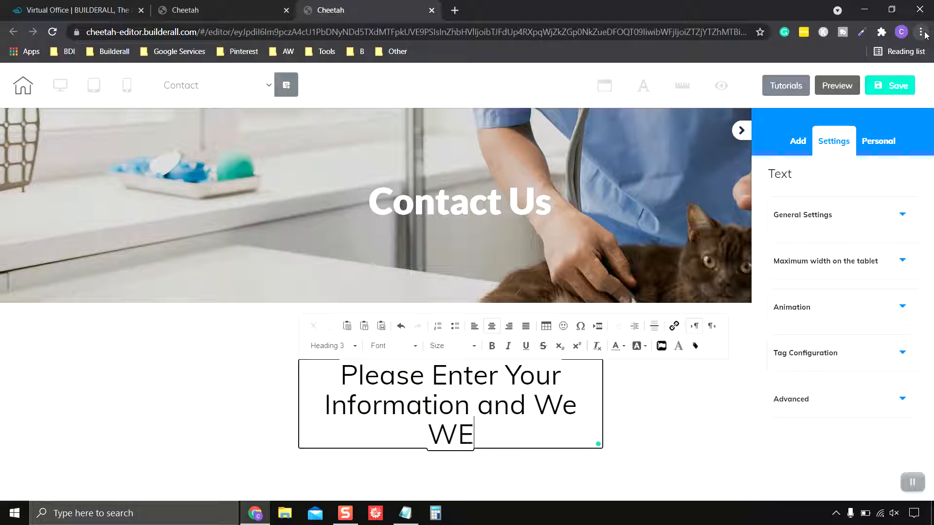
pyautogui.write('ill ')
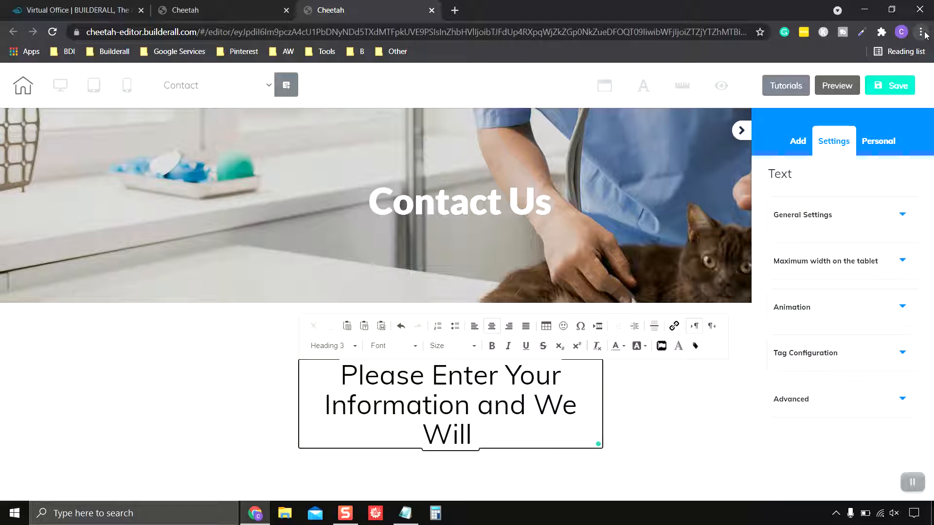
pyautogui.write('Get Back')
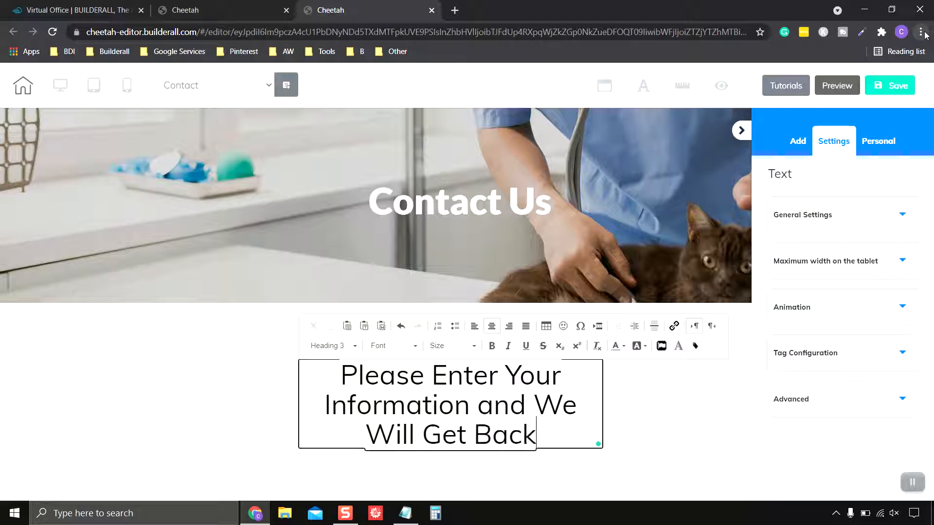
pyautogui.write(' To TYou')
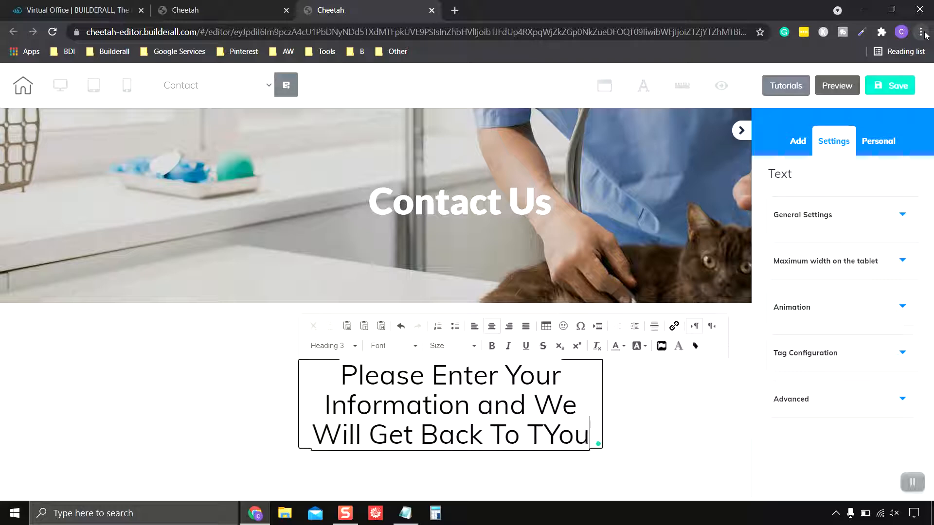
pyautogui.write(' Shortl')
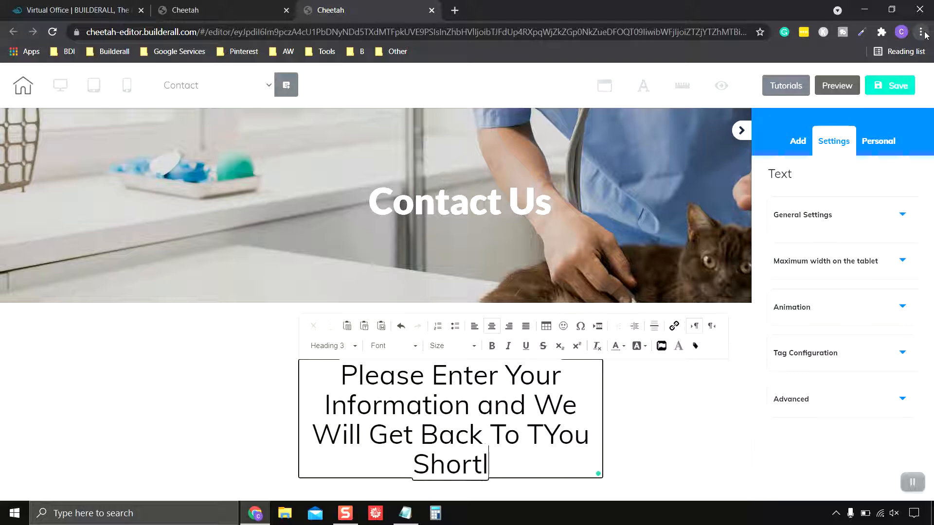
pyautogui.write('y')
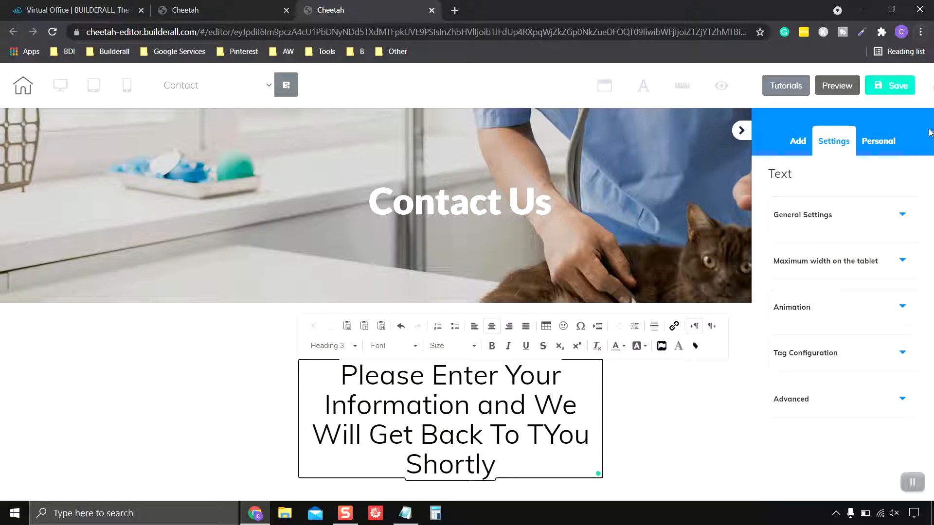
pyautogui.moveTo(562, 423)
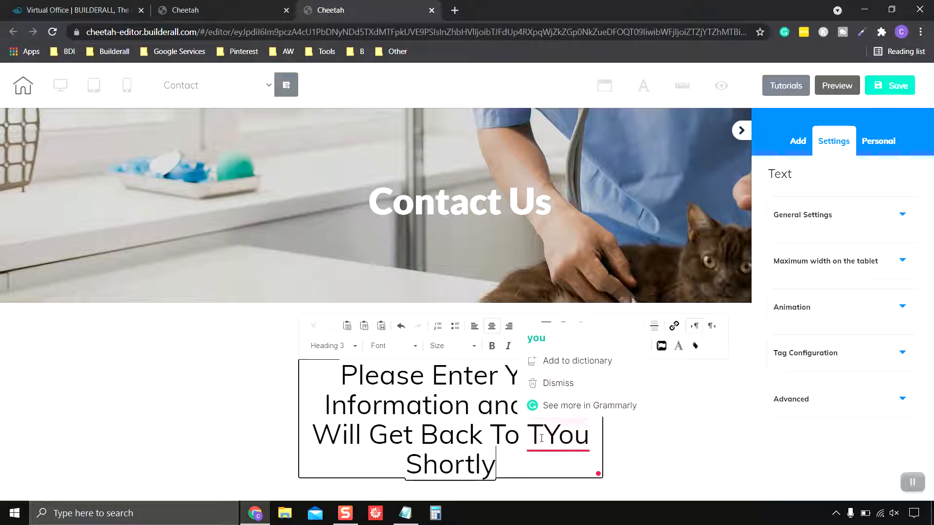
pyautogui.click(567, 341)
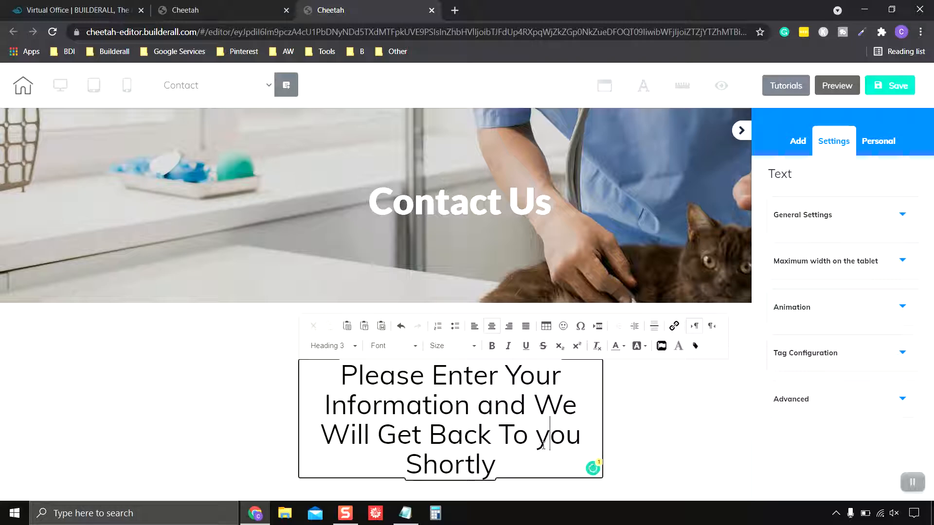
pyautogui.moveTo(543, 446); pyautogui.dragTo(533, 435)
pyautogui.write('Y')
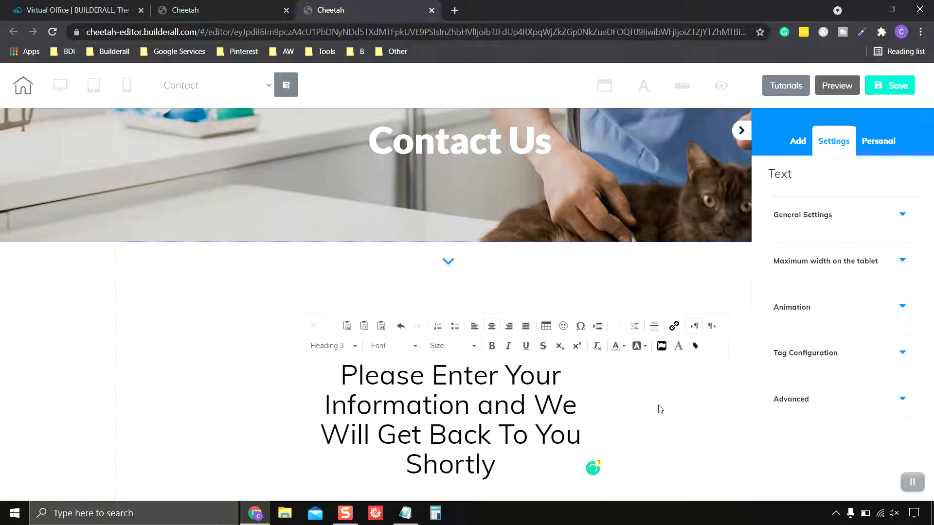
pyautogui.click(660, 409)
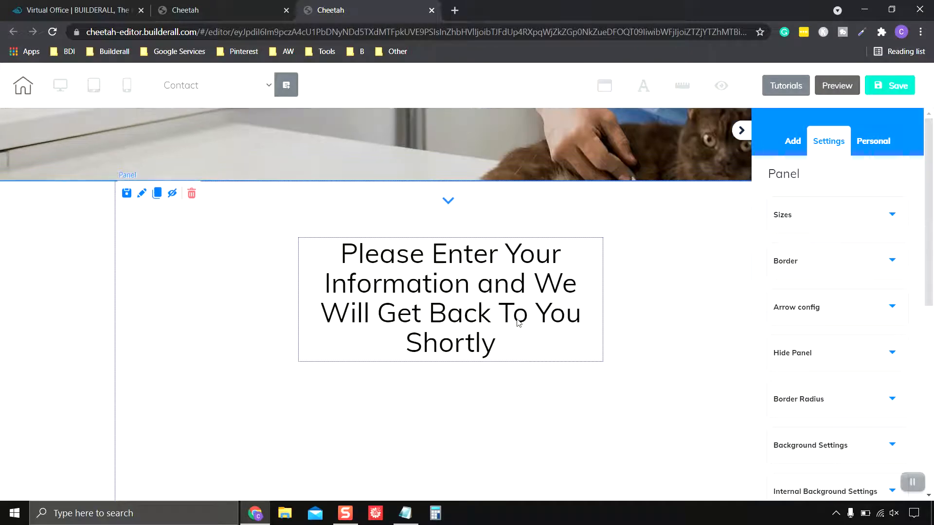
pyautogui.scroll(1, 635, 353)
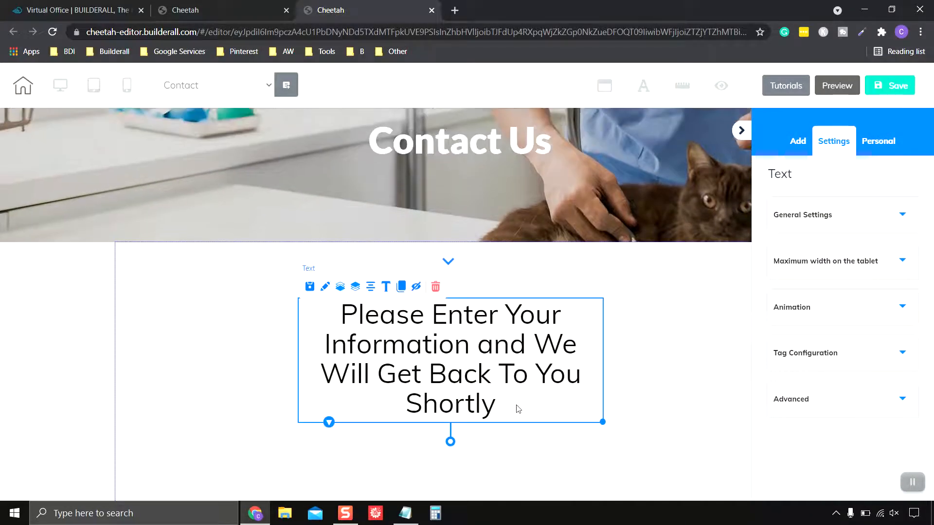
# Set the whole heading message to the Lato font at size 25
pyautogui.click(523, 409)
pyautogui.moveTo(507, 404); pyautogui.dragTo(450, 314)
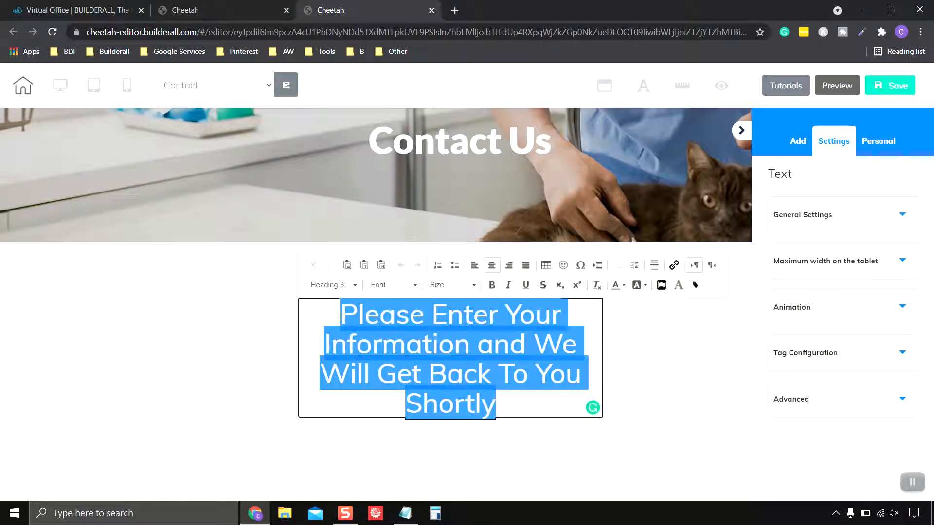
pyautogui.click(417, 286)
pyautogui.scroll(-3, 411, 321)
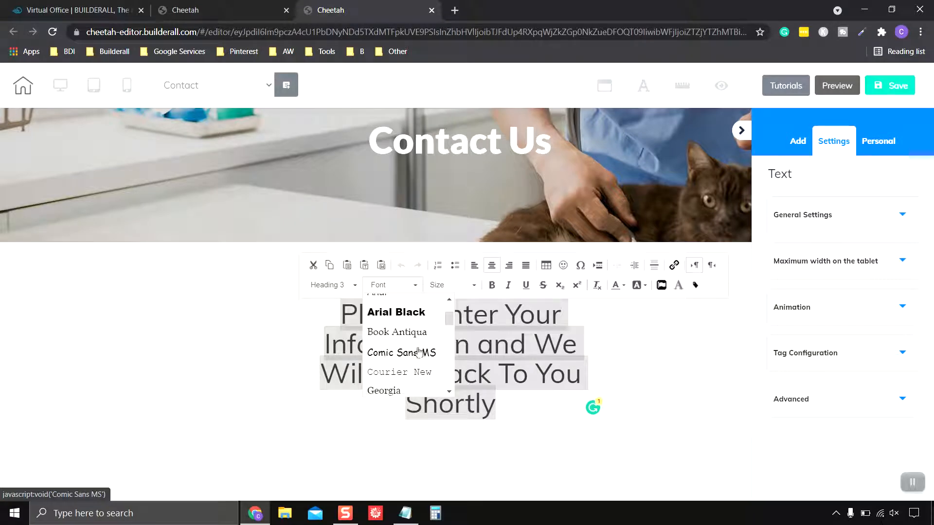
pyautogui.scroll(-4, 419, 352)
pyautogui.scroll(2, 419, 352)
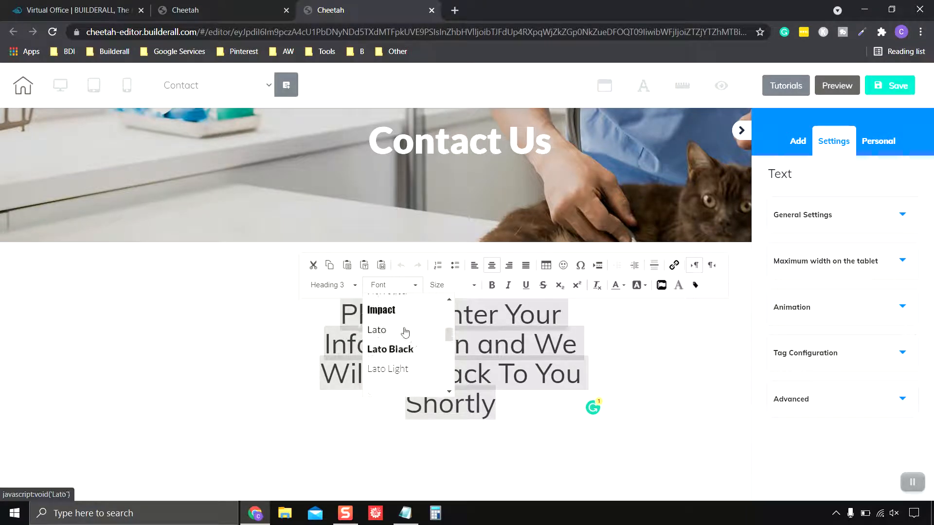
pyautogui.click(404, 330)
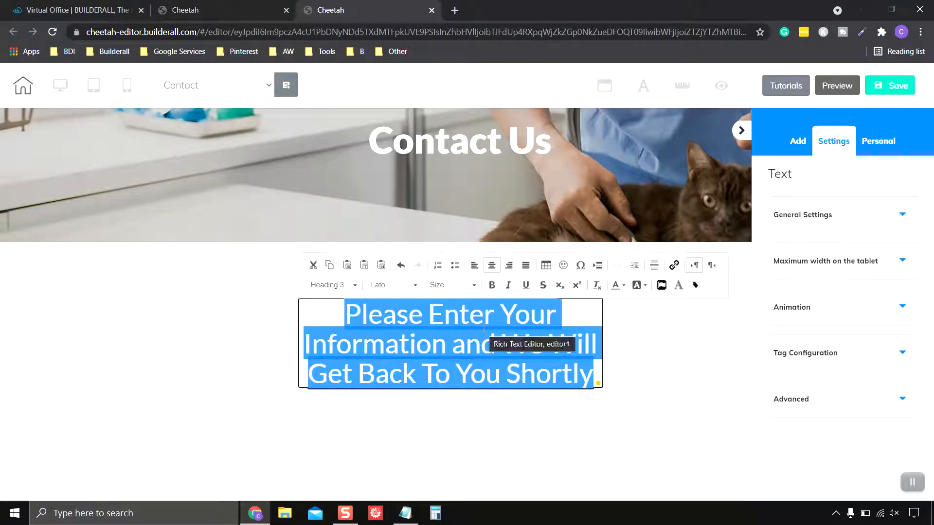
pyautogui.click(474, 289)
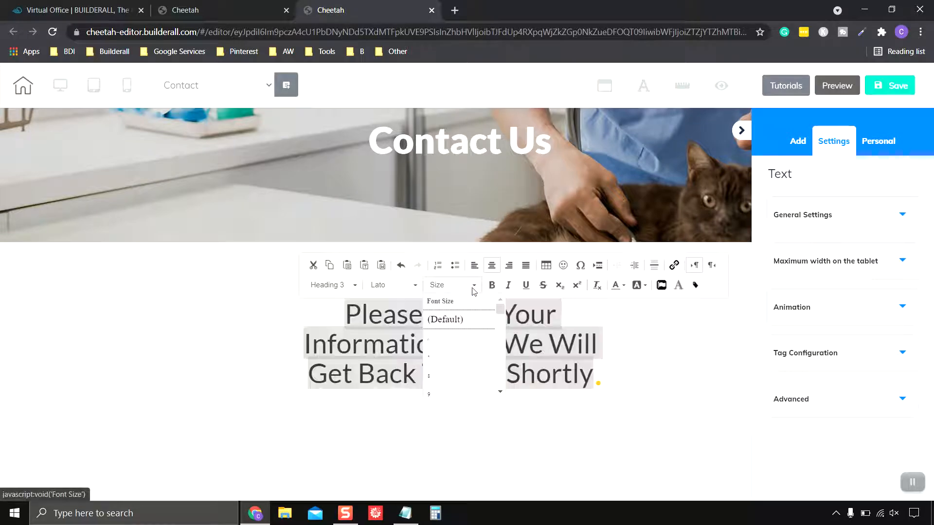
pyautogui.scroll(-10, 475, 340)
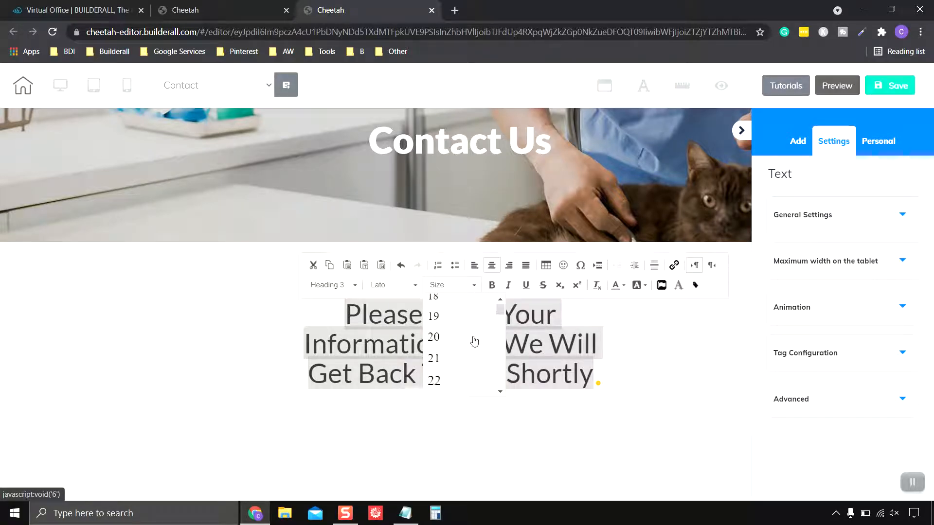
pyautogui.click(468, 351)
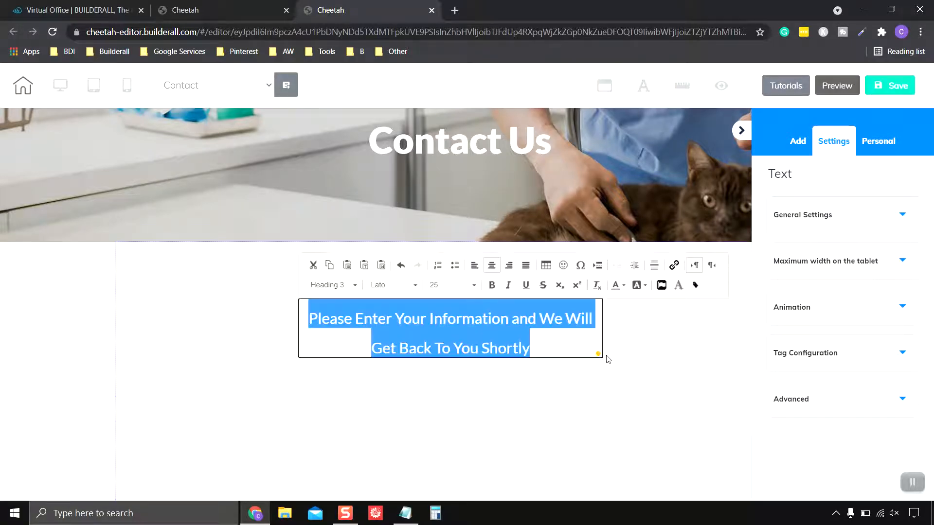
pyautogui.click(668, 350)
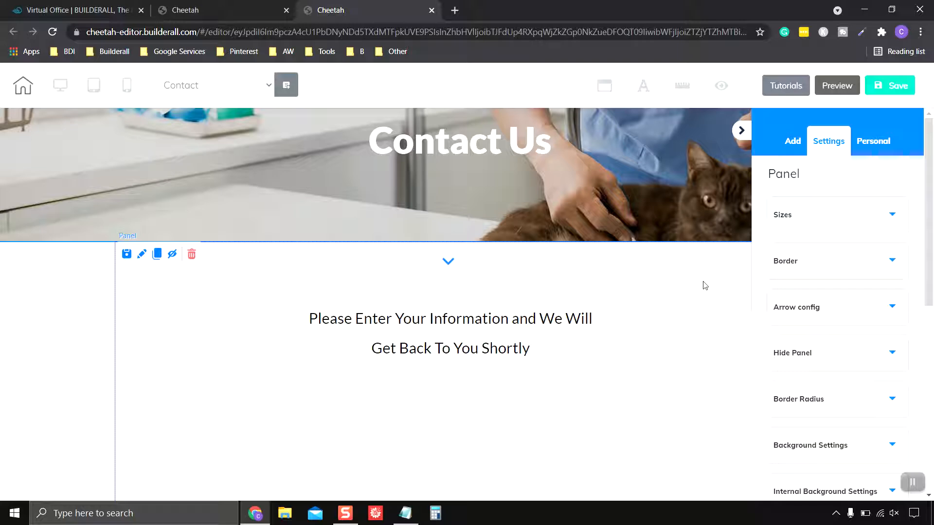
# Add the GET INSTANT ACCESS contact form template below the message and center it
pyautogui.click(794, 145)
pyautogui.click(878, 178)
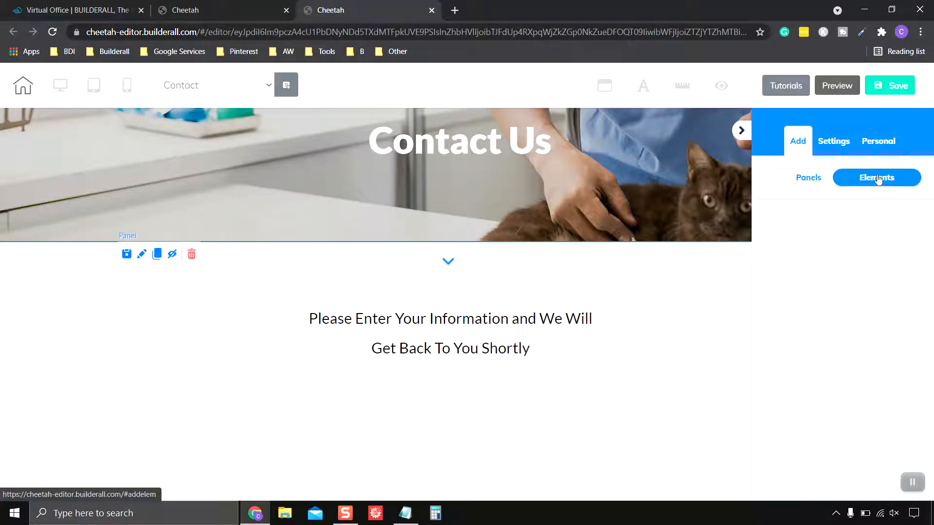
pyautogui.click(796, 225)
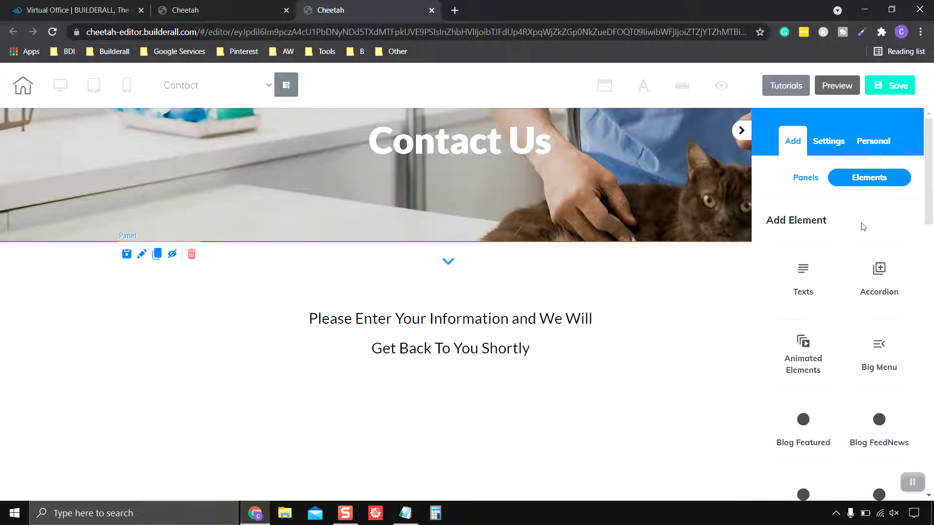
pyautogui.scroll(-9, 895, 234)
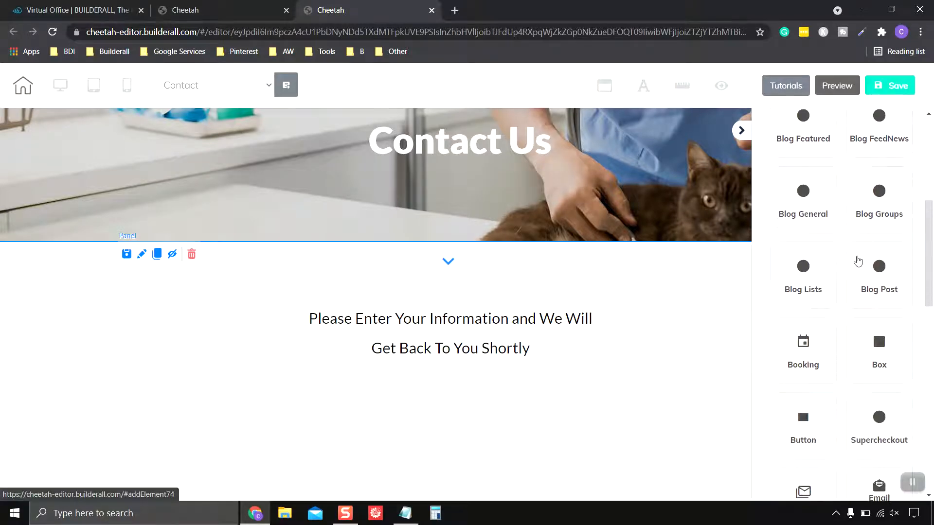
pyautogui.scroll(-3, 858, 261)
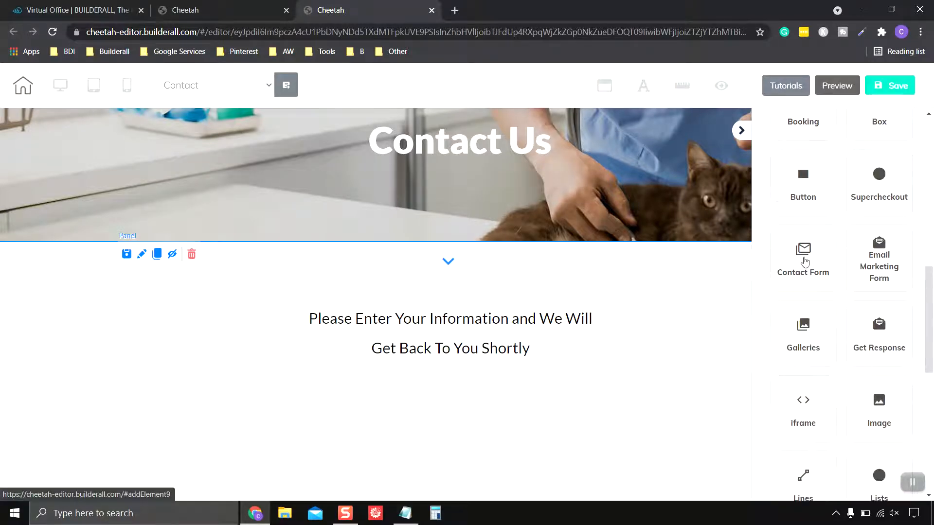
pyautogui.click(805, 262)
pyautogui.scroll(-2, 869, 267)
pyautogui.scroll(1, 868, 269)
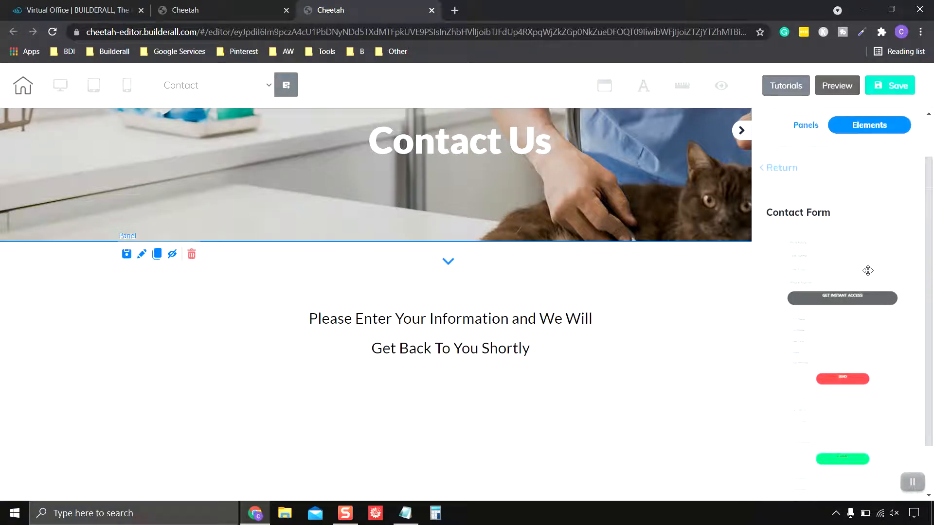
pyautogui.moveTo(855, 293); pyautogui.dragTo(458, 445)
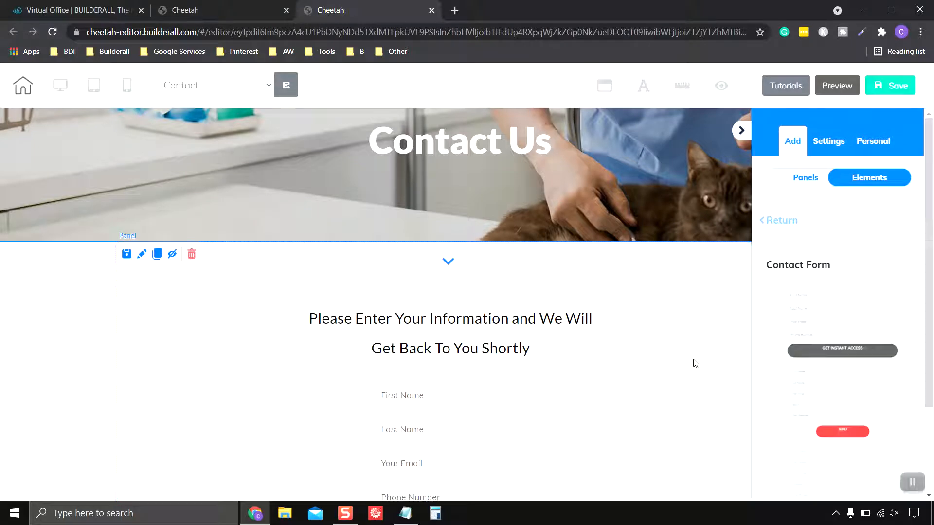
pyautogui.scroll(-4, 682, 350)
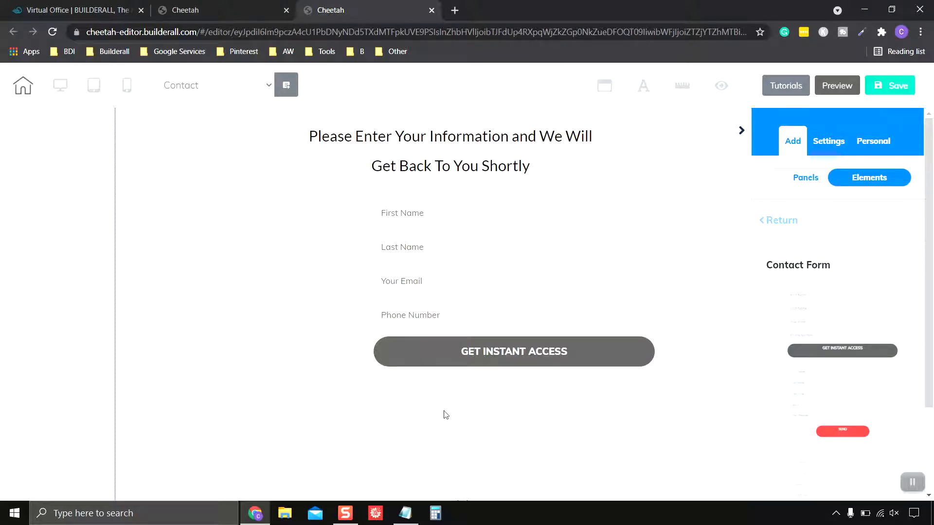
pyautogui.moveTo(535, 265); pyautogui.dragTo(479, 266)
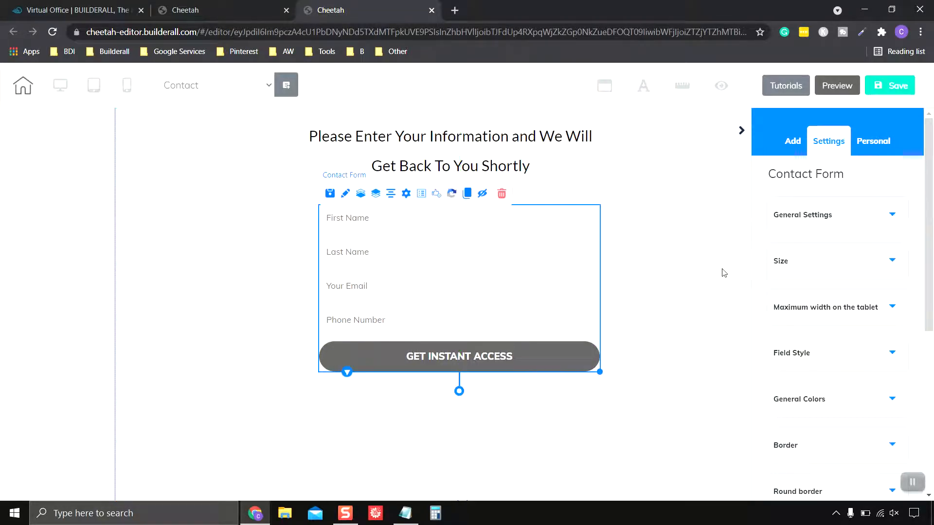
# Select the contact form and expand its Field Style settings section
pyautogui.click(725, 272)
pyautogui.click(913, 482)
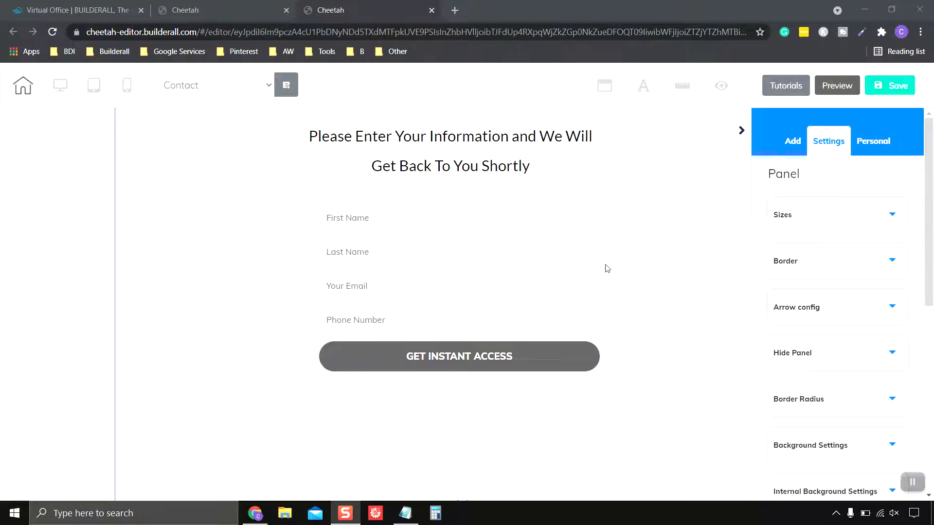
pyautogui.click(421, 229)
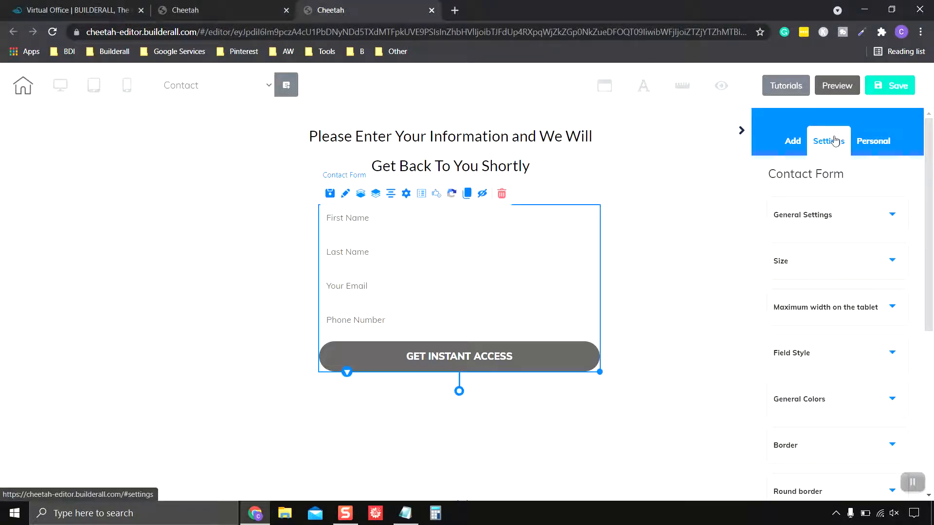
pyautogui.scroll(-4, 854, 253)
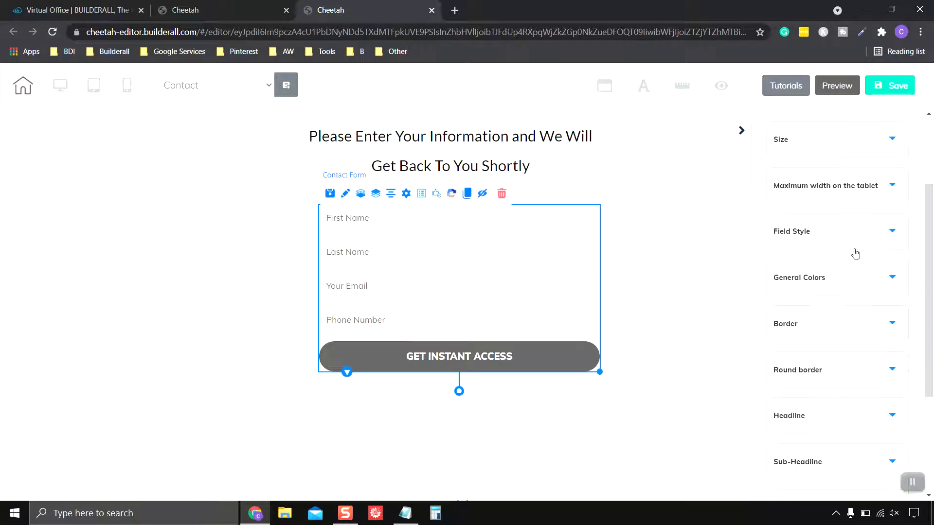
pyautogui.scroll(-3, 856, 254)
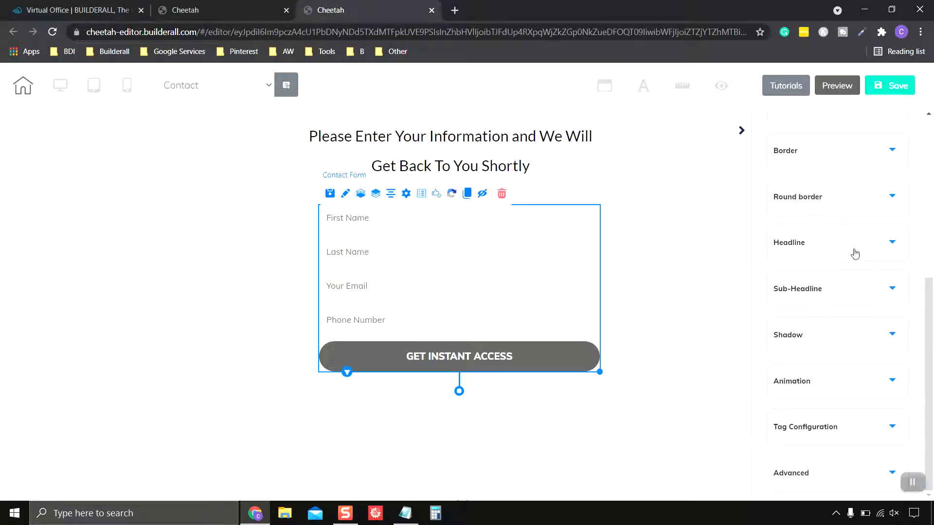
pyautogui.click(912, 481)
pyautogui.scroll(1, 896, 405)
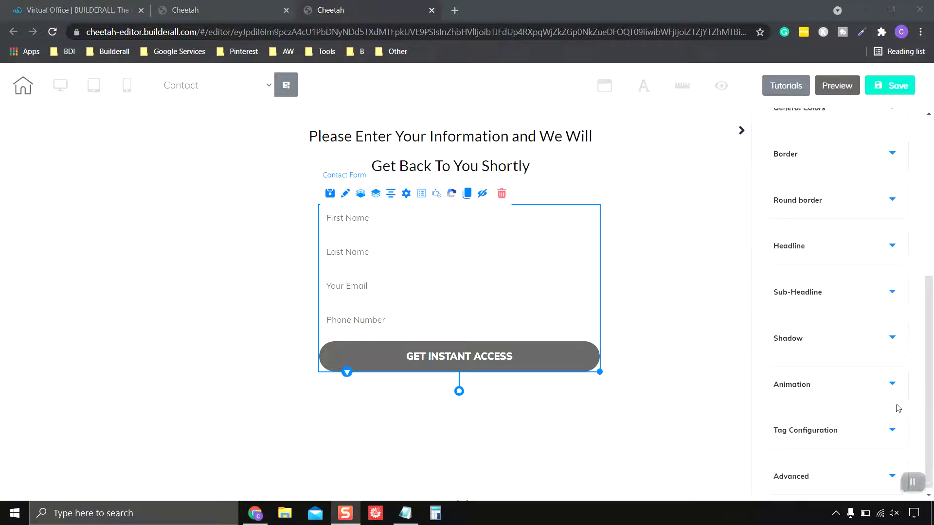
pyautogui.scroll(5, 890, 394)
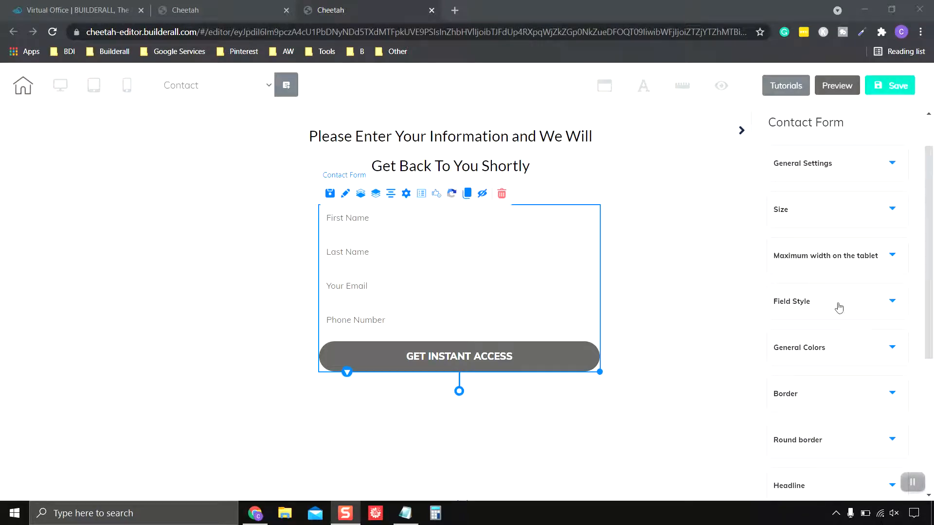
pyautogui.click(838, 308)
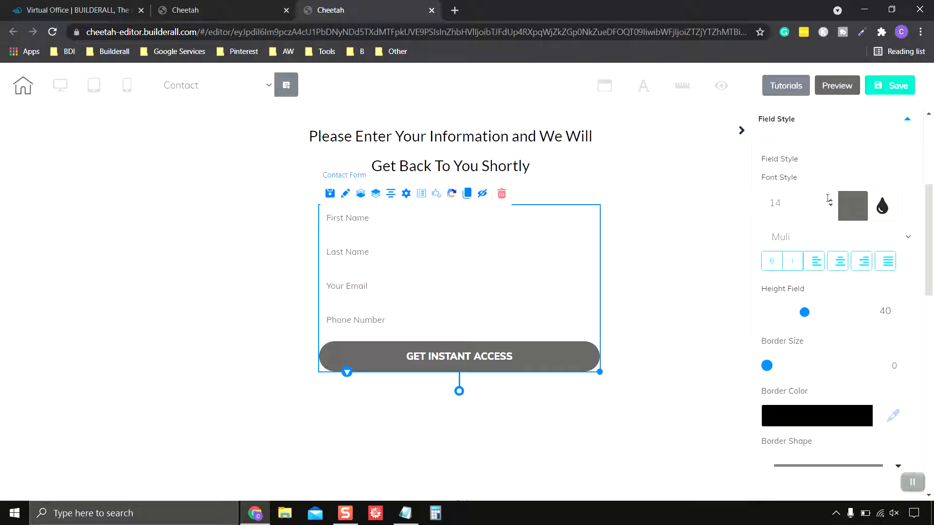
# Adjust the form field height, set Border Size to 1, and deselect the form
pyautogui.scroll(-1, 854, 319)
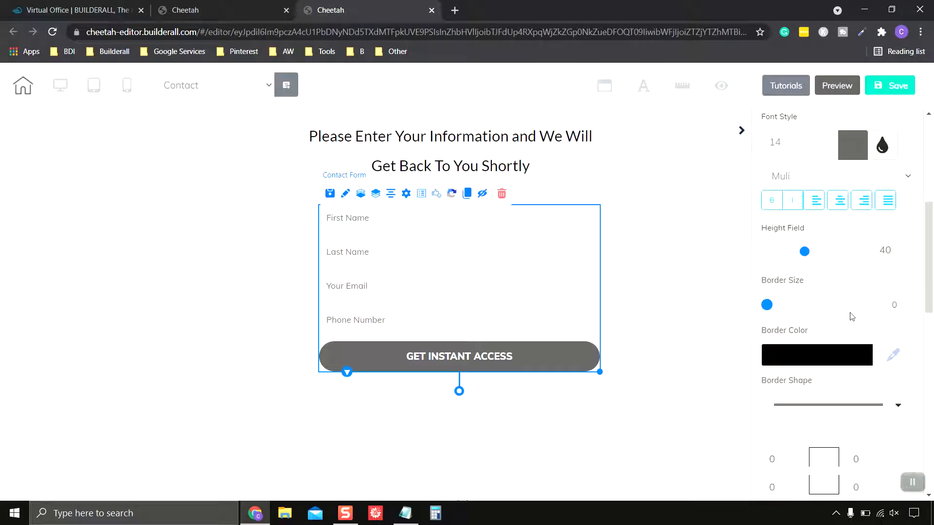
pyautogui.moveTo(813, 252)
pyautogui.mouseDown()
pyautogui.moveTo(829, 255)
pyautogui.moveTo(806, 261)
pyautogui.mouseUp()
pyautogui.click(902, 303)
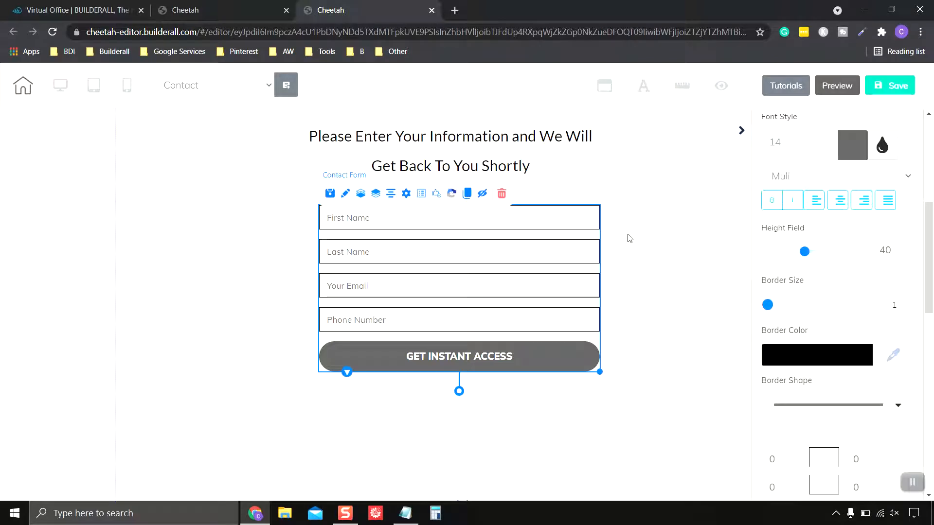
pyautogui.click(382, 307)
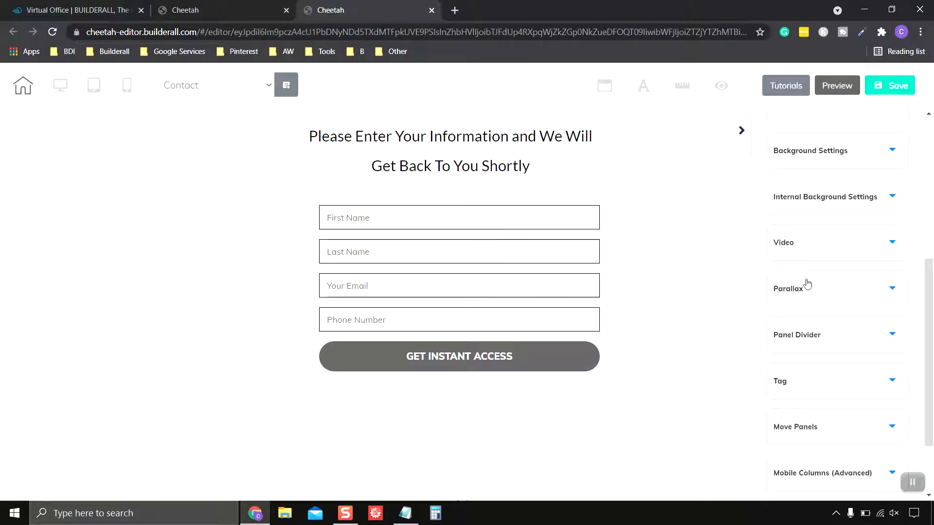
pyautogui.scroll(-2, 822, 292)
pyautogui.scroll(3, 822, 292)
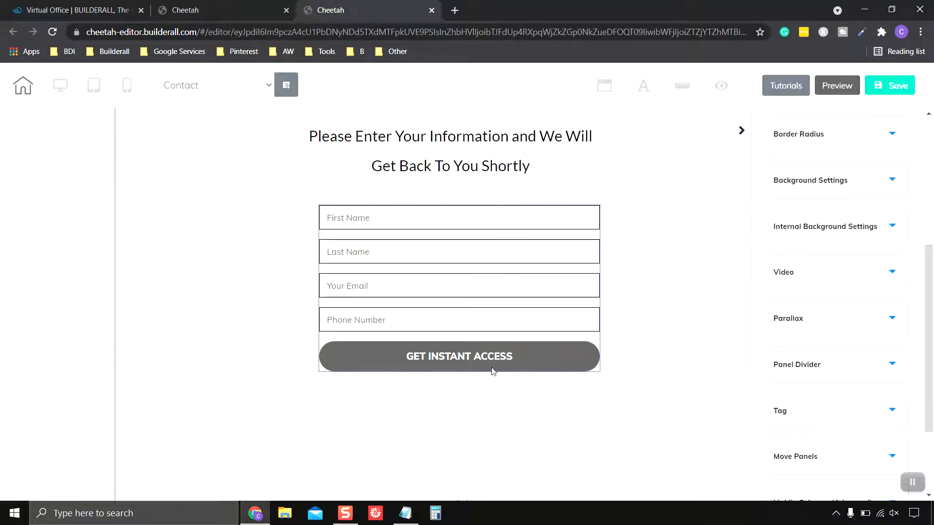
# Reselect the contact form, collapse Field Style and open its General Colors settings
pyautogui.click(545, 360)
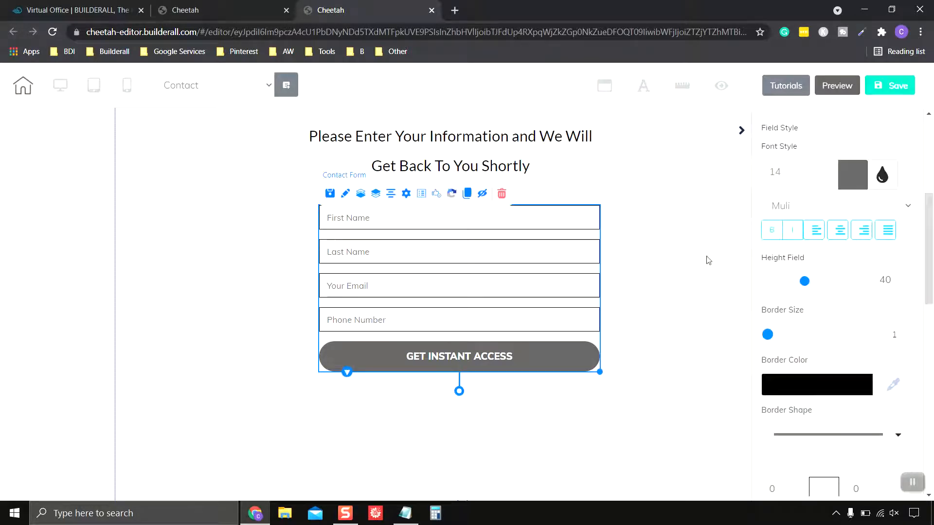
pyautogui.scroll(3, 901, 214)
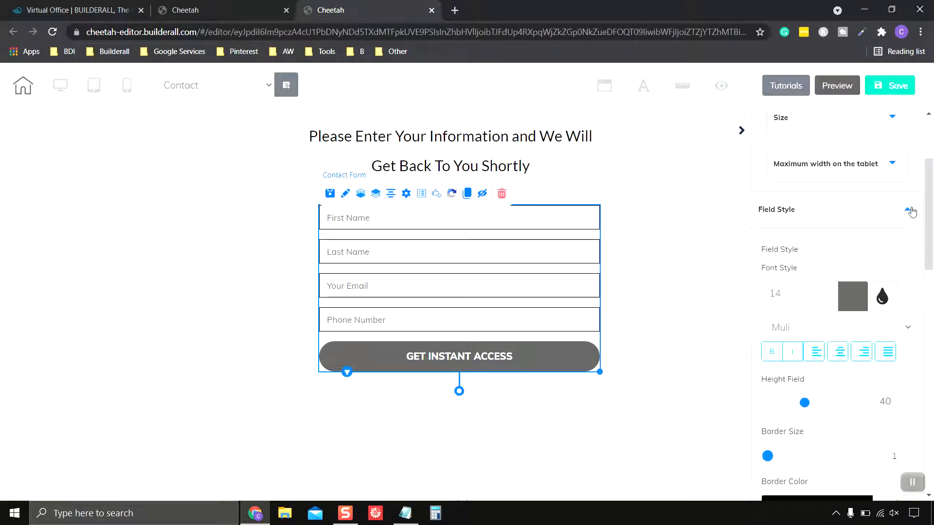
pyautogui.click(912, 212)
pyautogui.scroll(-1, 885, 220)
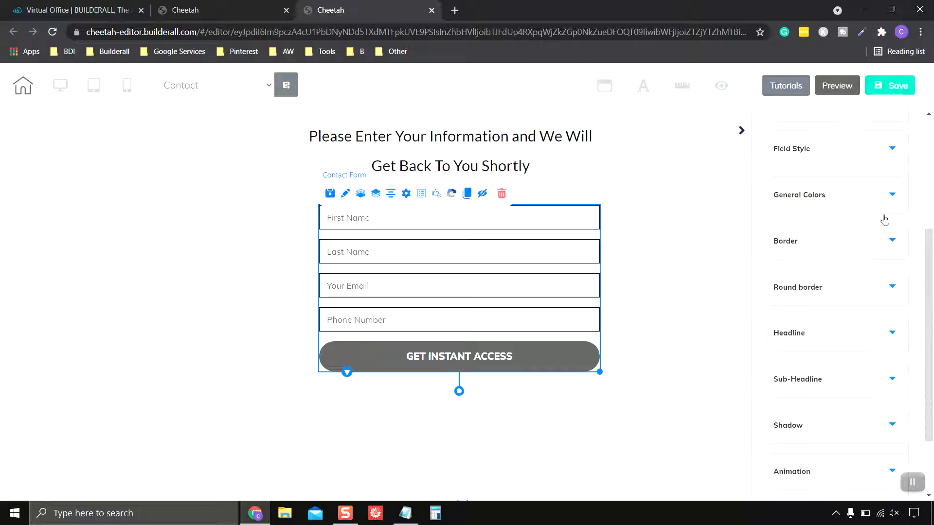
pyautogui.scroll(3, 882, 218)
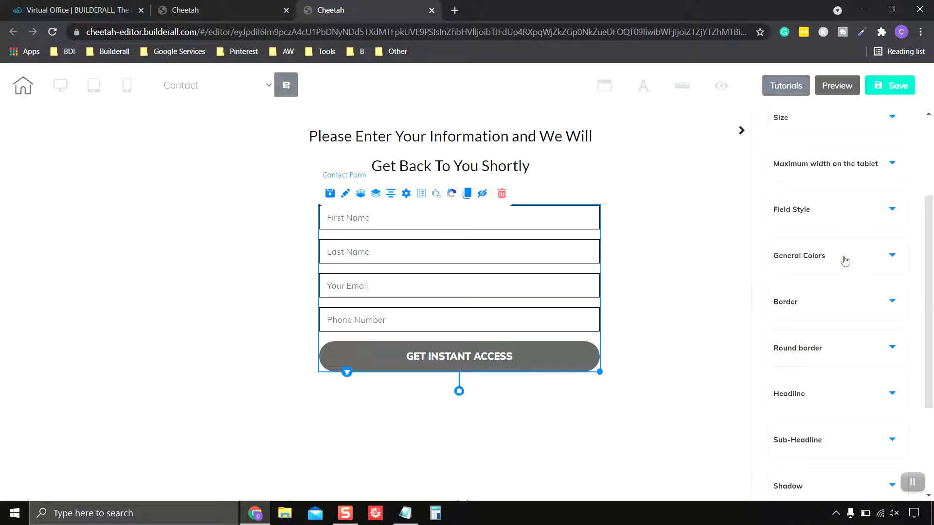
pyautogui.click(845, 261)
pyautogui.scroll(-3, 840, 262)
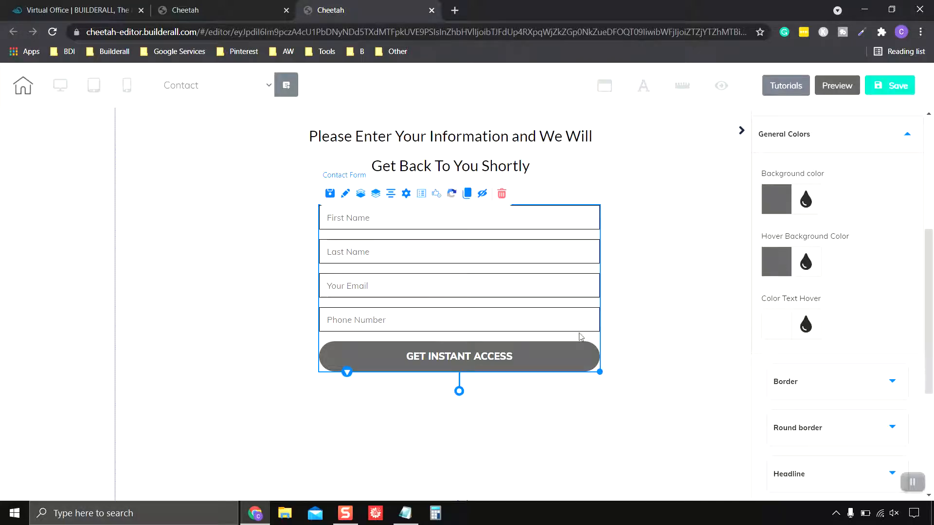
# Make the GET INSTANT ACCESS button background bright blue and save the page
pyautogui.click(778, 202)
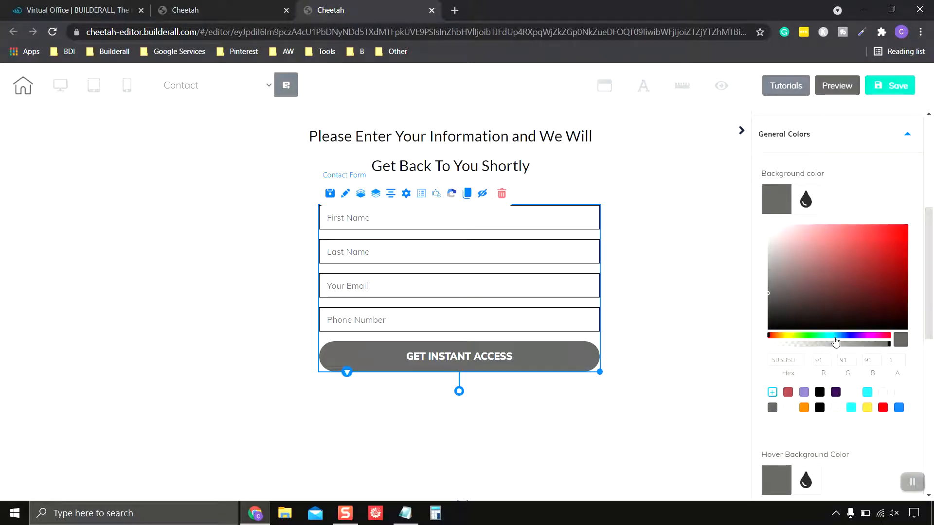
pyautogui.click(835, 336)
pyautogui.moveTo(855, 282); pyautogui.dragTo(878, 240)
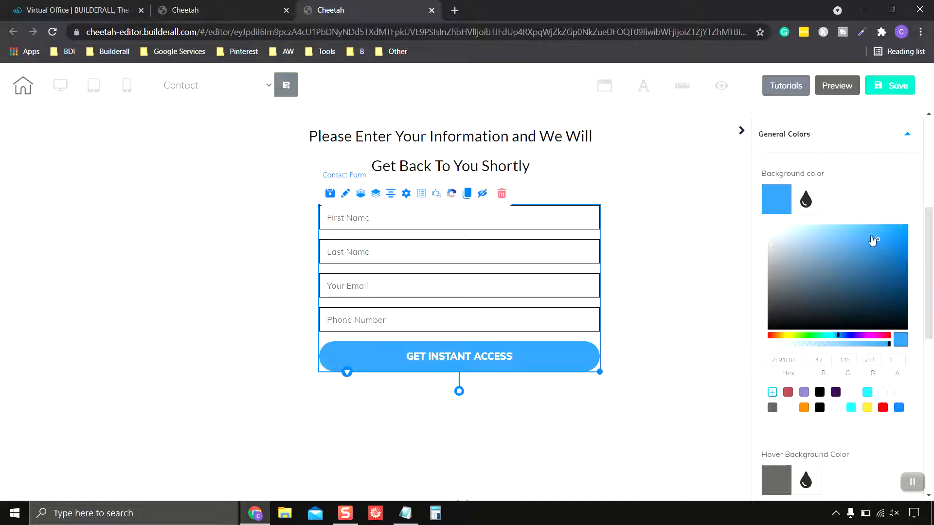
pyautogui.click(771, 203)
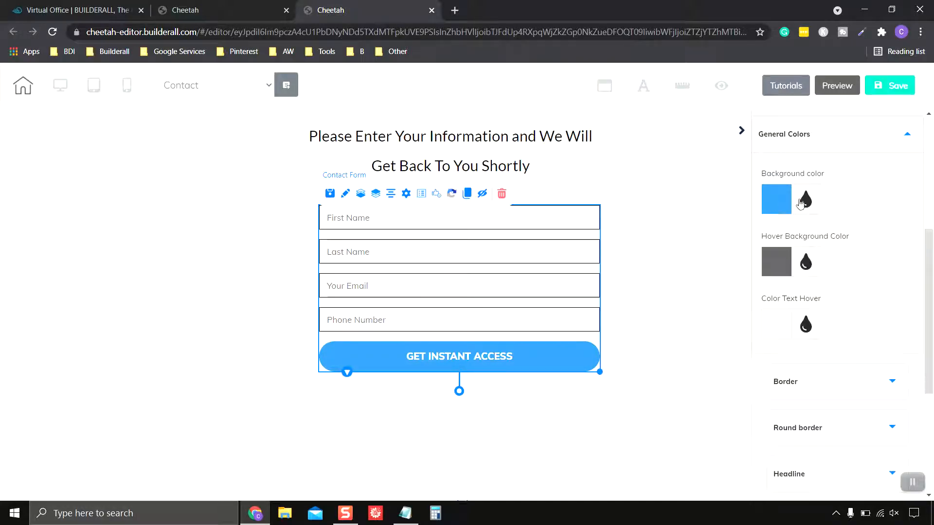
pyautogui.scroll(-1, 877, 217)
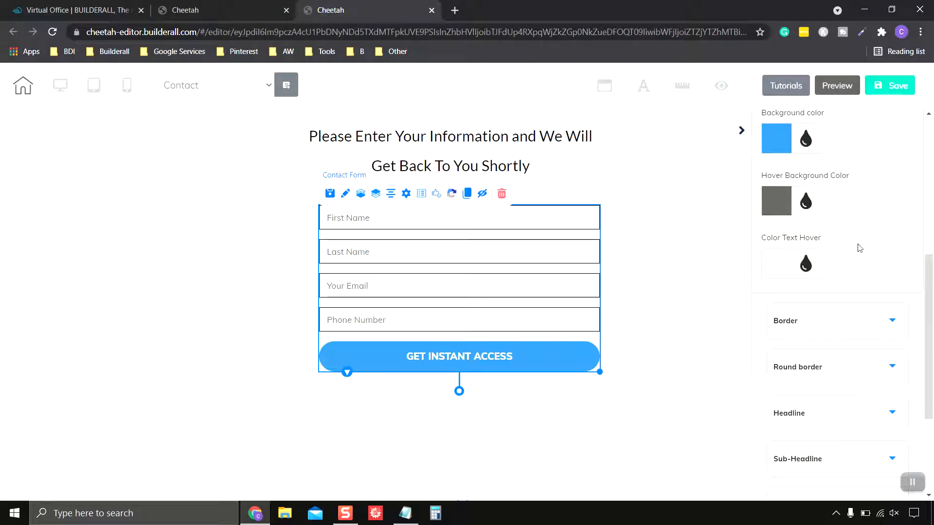
pyautogui.scroll(1, 884, 247)
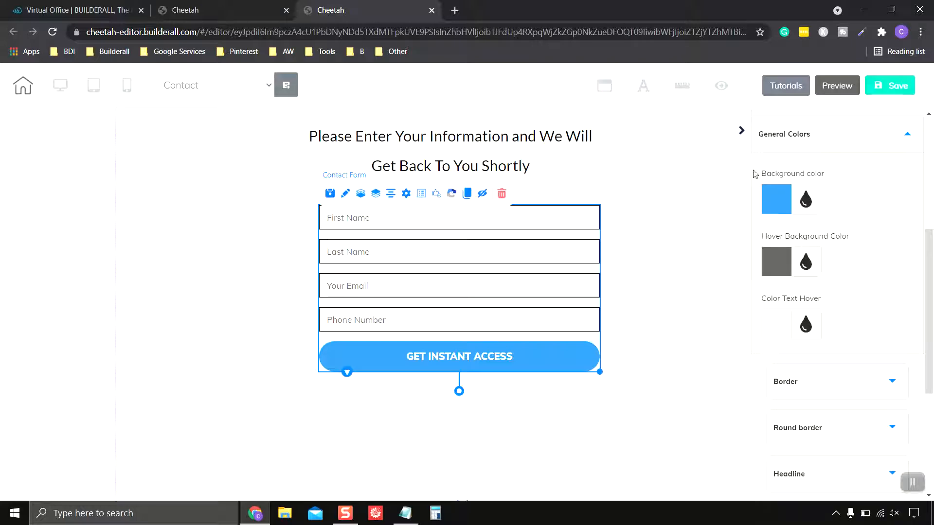
pyautogui.click(890, 85)
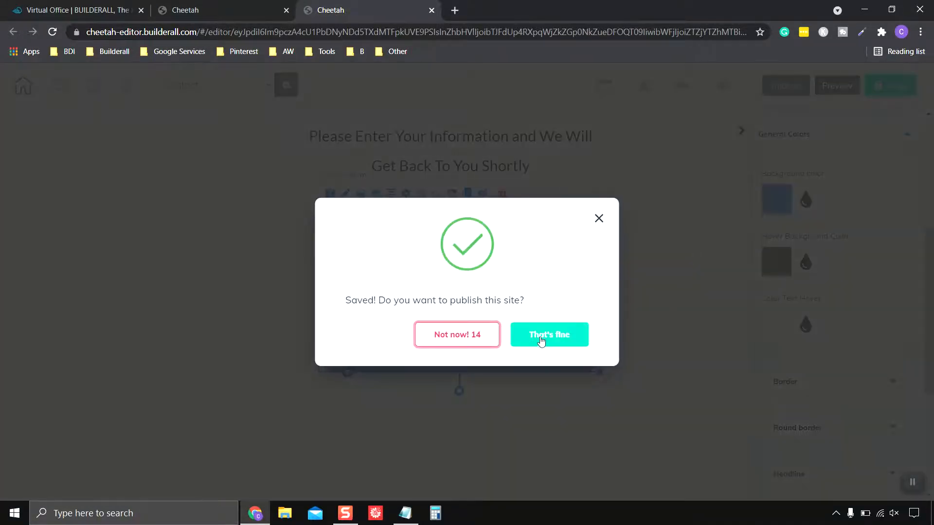
# Publish the site with That's fine, dismiss the It's Done! dialog and deselect the form
pyautogui.click(539, 340)
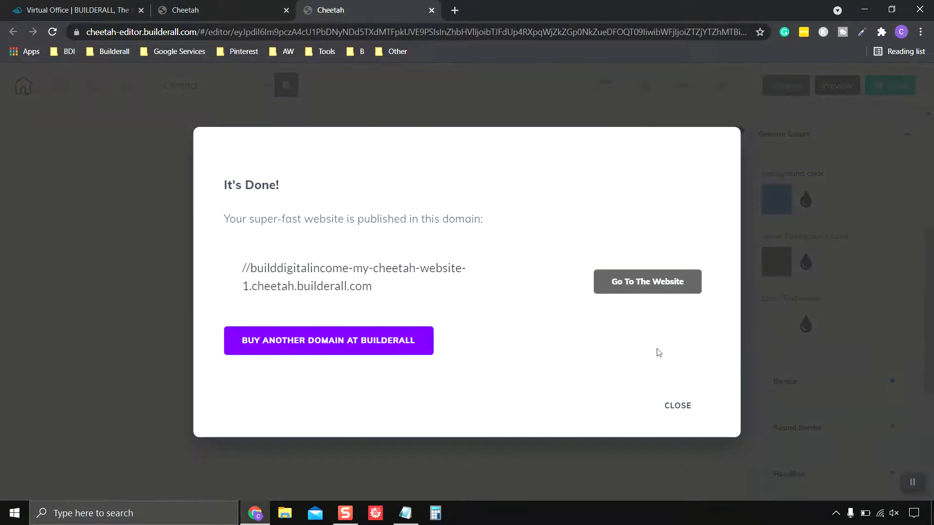
pyautogui.click(680, 407)
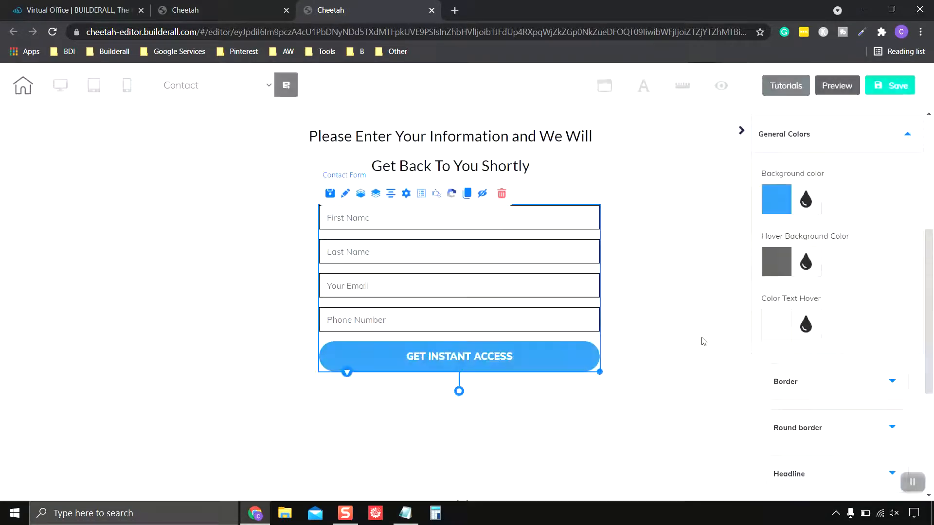
pyautogui.click(683, 284)
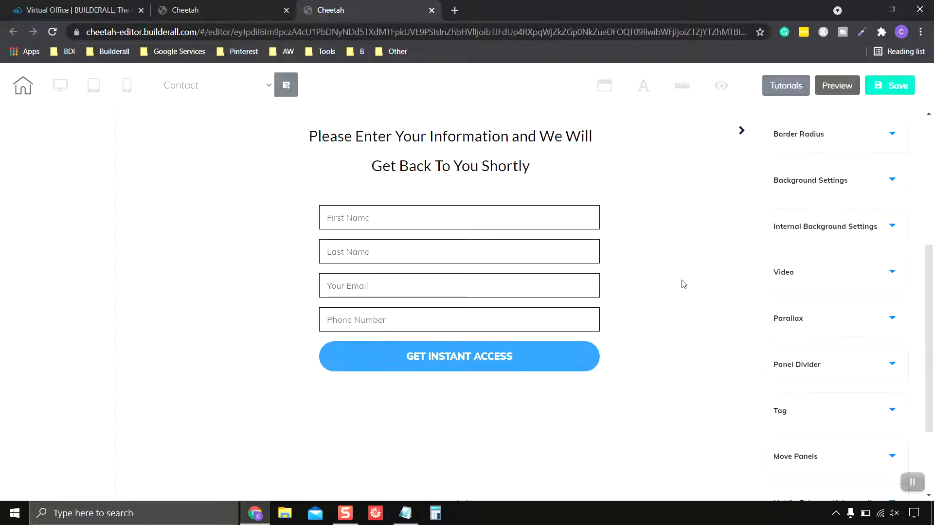
# Preview the Contact page, scrolling down to the blue-buttoned form and back up to the Contact Us banner
pyautogui.click(838, 87)
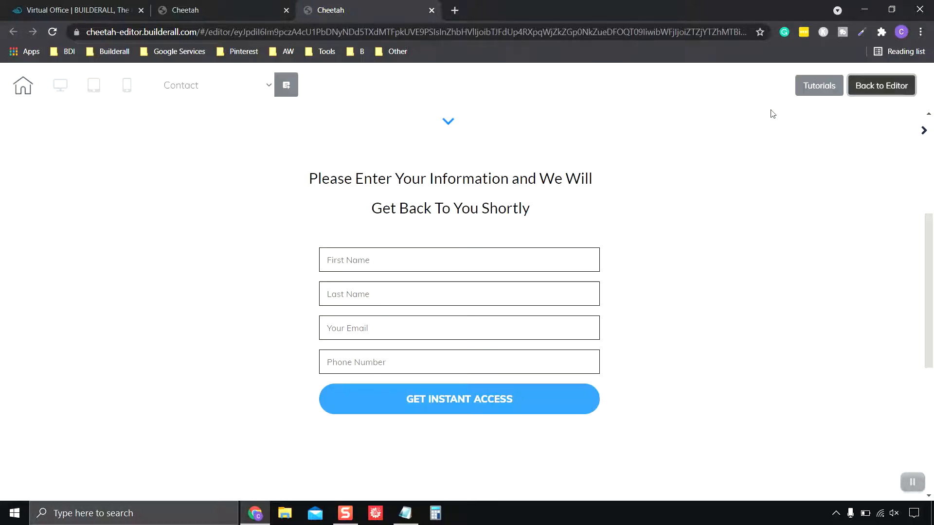
pyautogui.scroll(5, 725, 190)
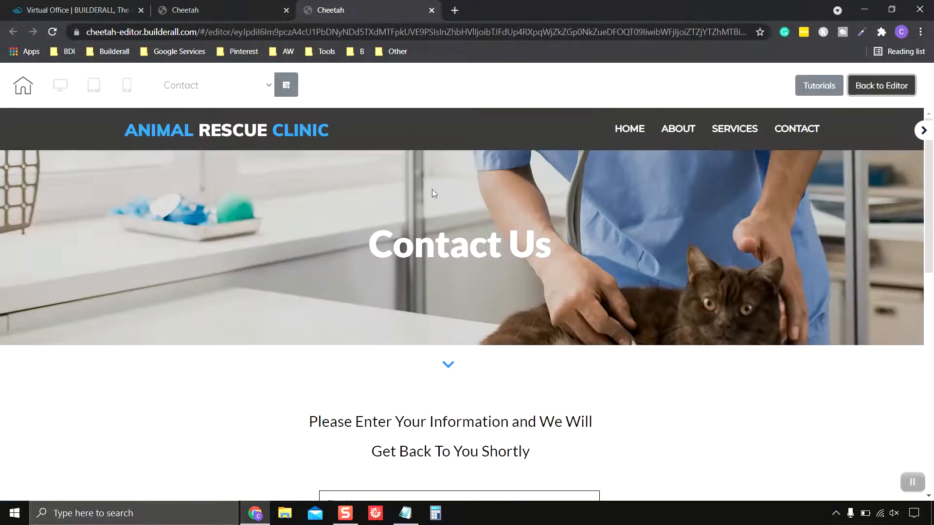
pyautogui.scroll(-4, 472, 250)
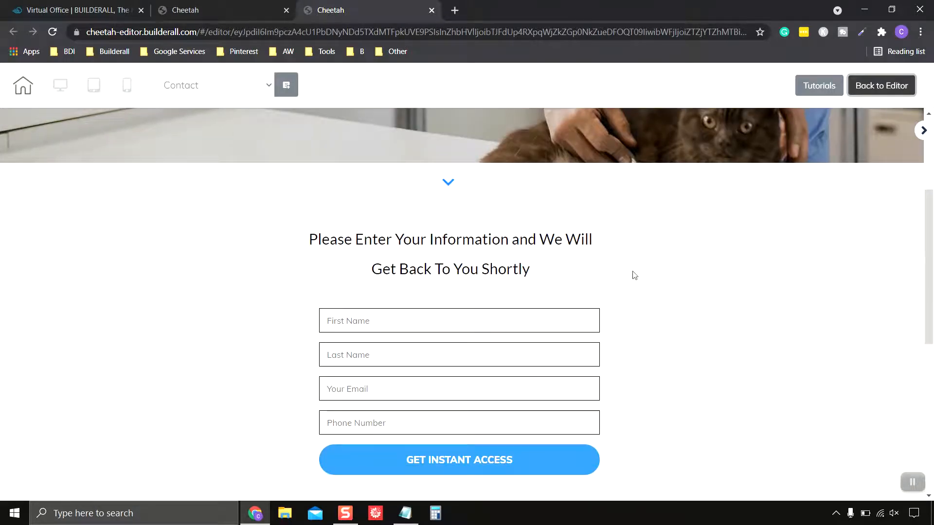
pyautogui.scroll(-4, 549, 270)
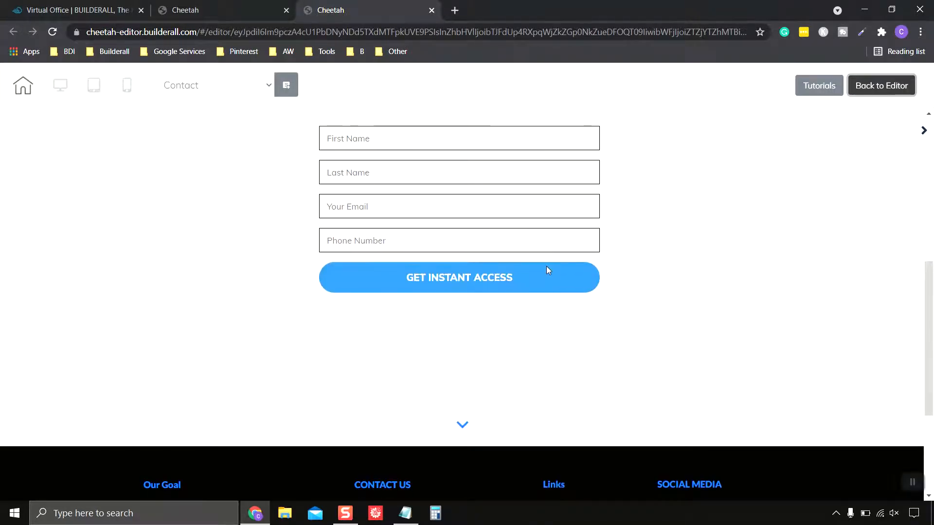
pyautogui.scroll(3, 546, 271)
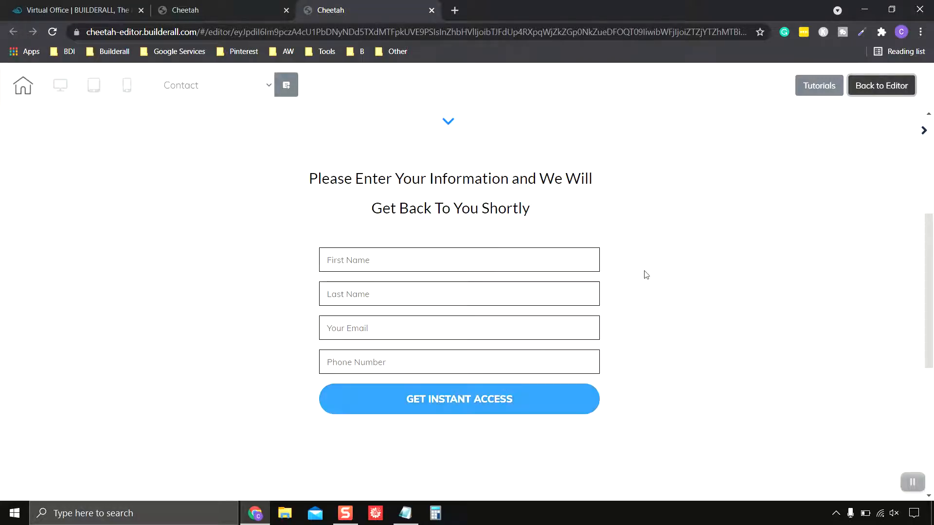
pyautogui.scroll(4, 626, 217)
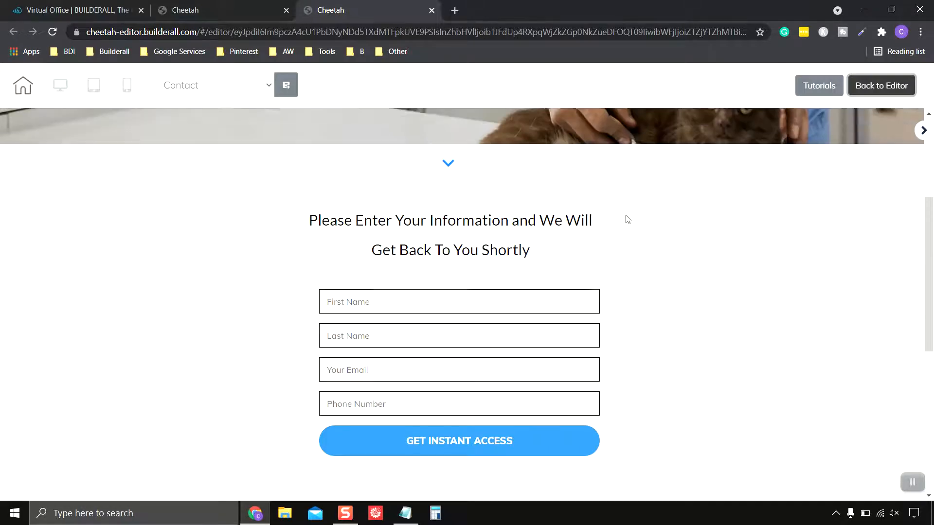
pyautogui.scroll(2, 626, 219)
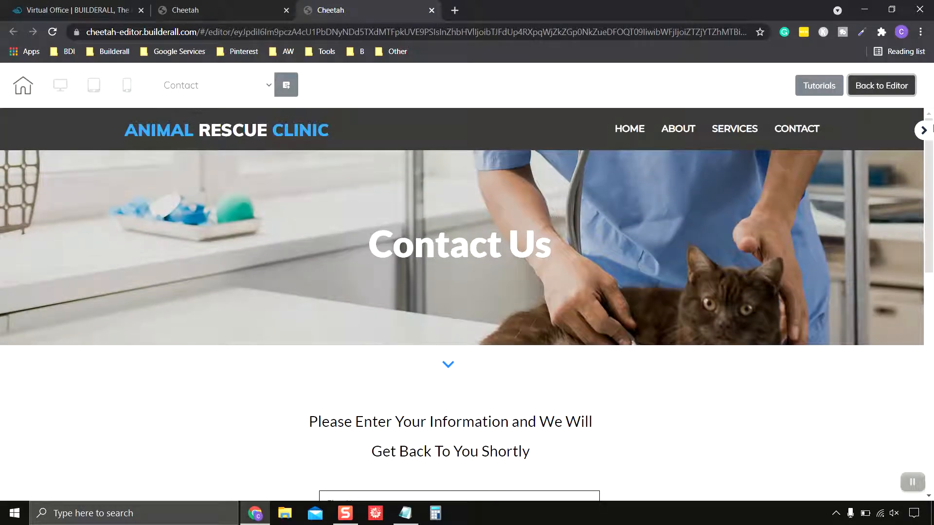
# Leave the preview and return to the Contact page editor
pyautogui.click(883, 87)
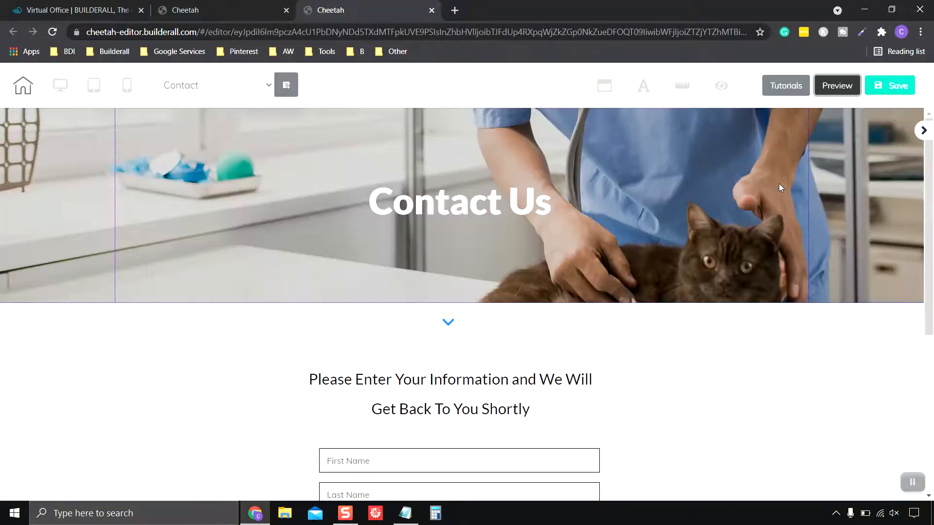
pyautogui.scroll(-5, 637, 306)
pyautogui.scroll(1, 638, 307)
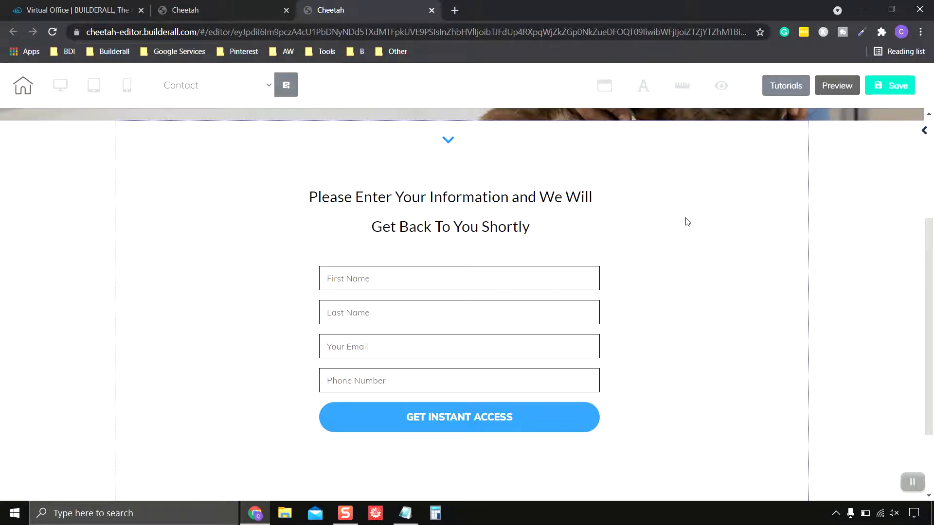
# Select the contact form on the Contact page so its settings open
pyautogui.click(790, 207)
pyautogui.scroll(2, 711, 233)
pyautogui.scroll(-2, 694, 260)
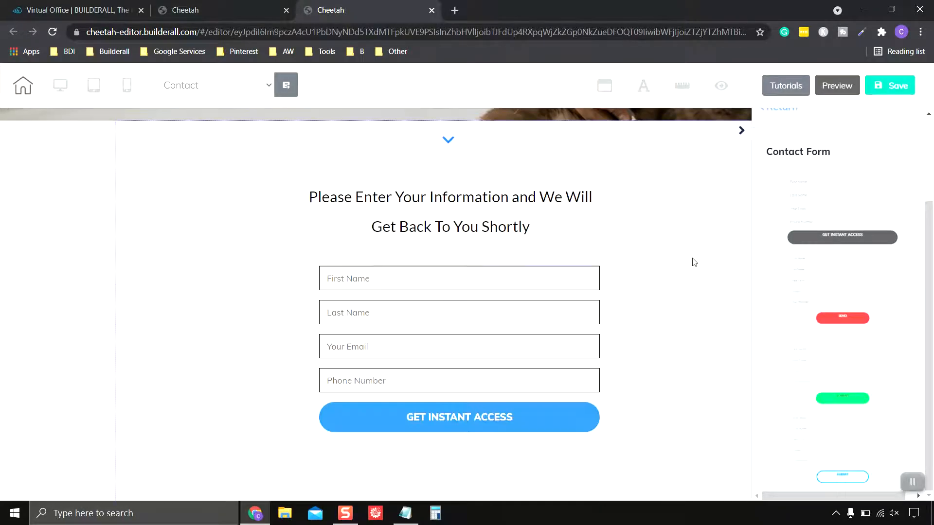
pyautogui.moveTo(499, 310); pyautogui.dragTo(498, 310)
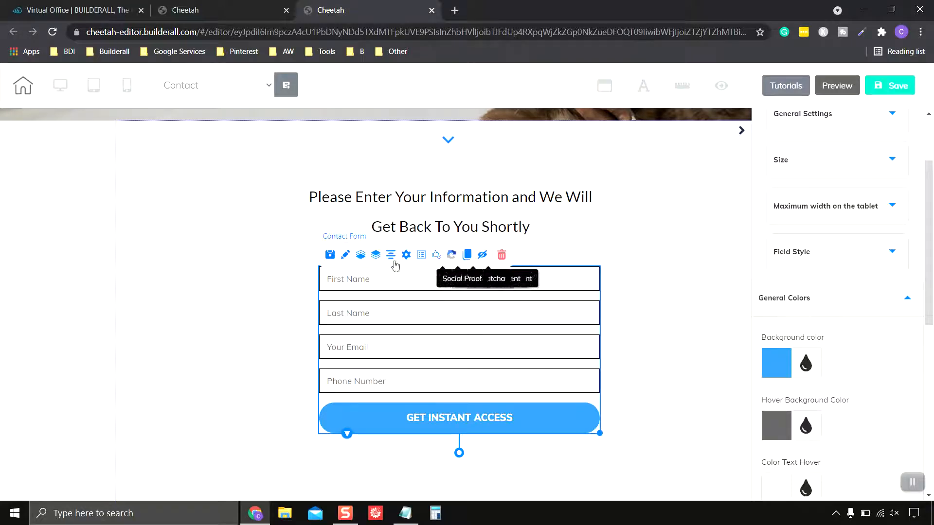
pyautogui.click(456, 336)
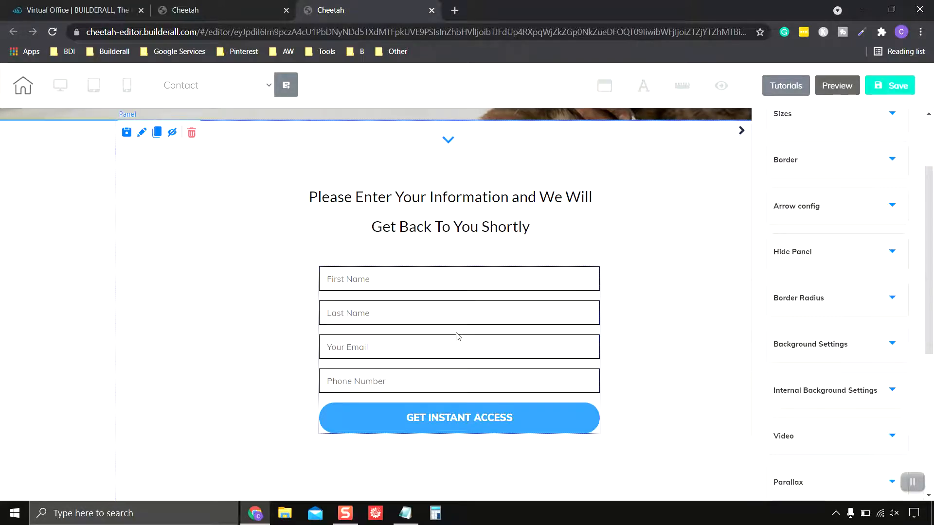
pyautogui.click(572, 320)
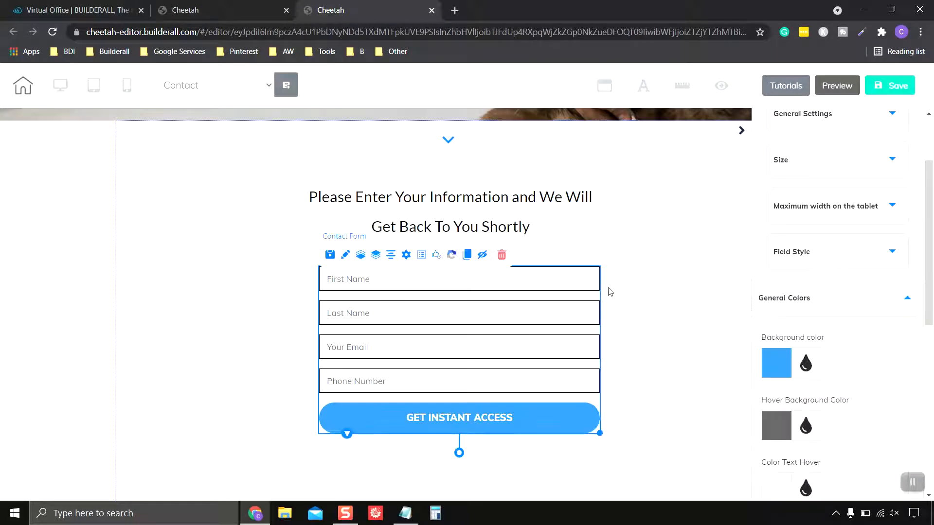
# Set the form's Email Receiver to the clinic e-mail copied from Notepad
pyautogui.click(406, 256)
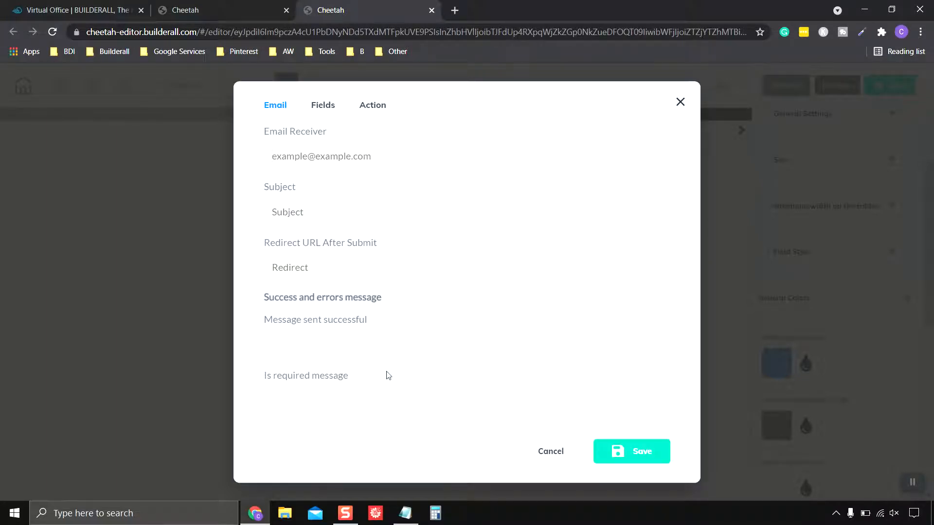
pyautogui.click(405, 513)
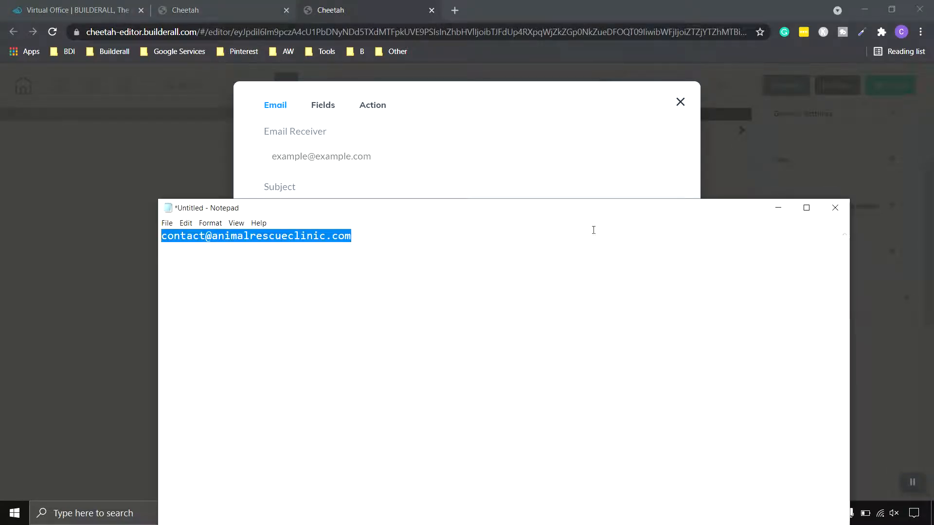
pyautogui.rightClick(310, 237)
pyautogui.click(331, 268)
pyautogui.click(785, 210)
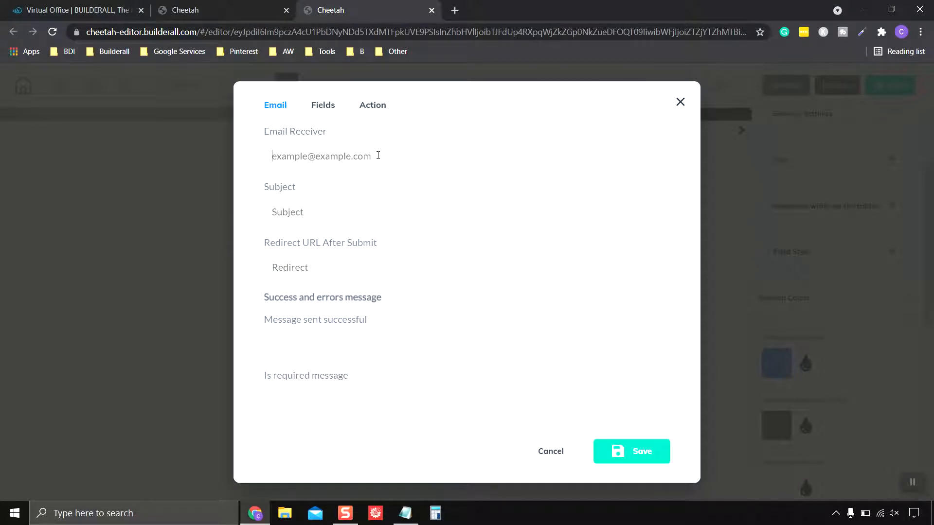
pyautogui.rightClick(351, 156)
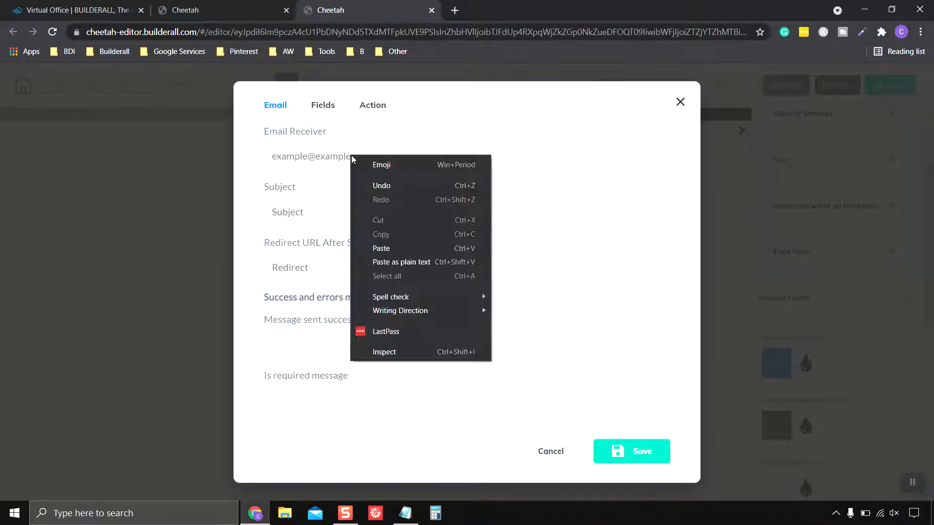
pyautogui.click(407, 250)
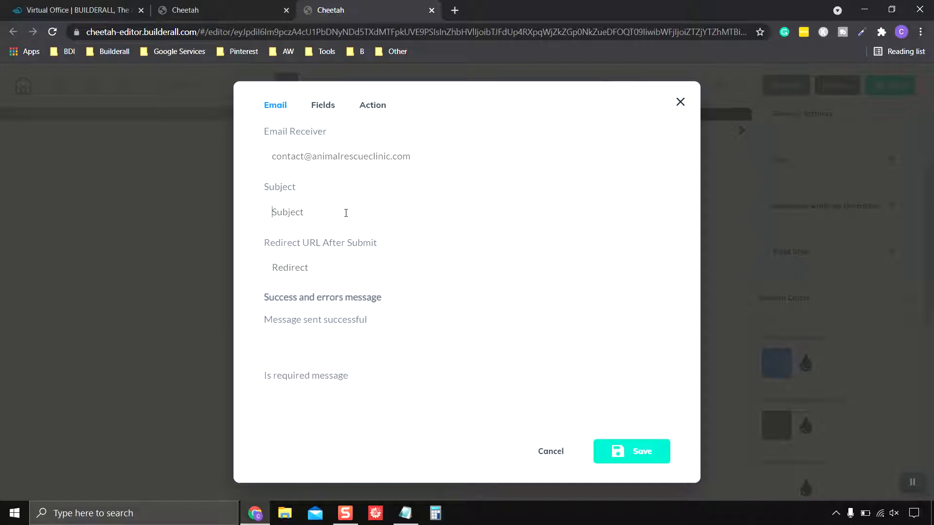
# Set the e-mail Subject to 'New Customer'
pyautogui.write('Ne')
pyautogui.write('Custiomer')
pyautogui.press('BackSpace')
pyautogui.press('BackSpace')
pyautogui.press('BackSpace')
pyautogui.press('BackSpace')
pyautogui.write('omer')
# Delete the Last Name and Phone Number fields from the form's field list
pyautogui.click(325, 107)
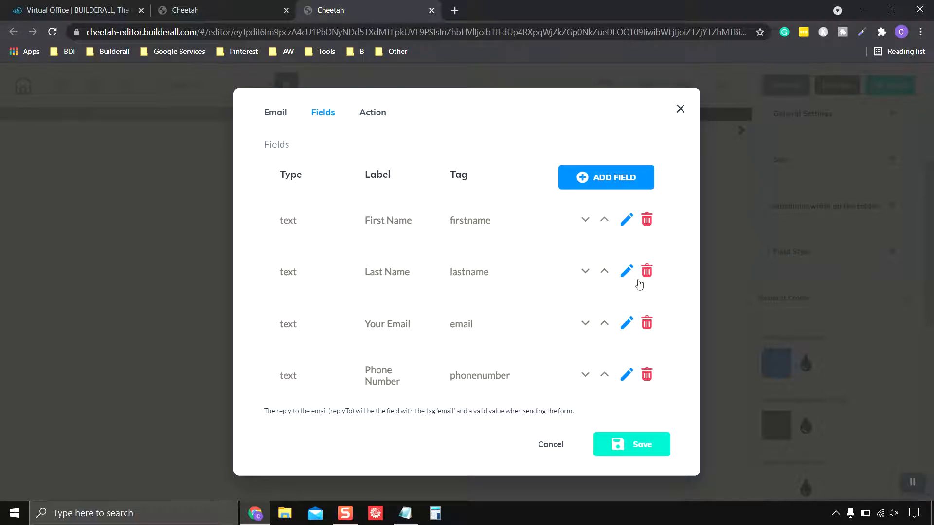
pyautogui.click(646, 272)
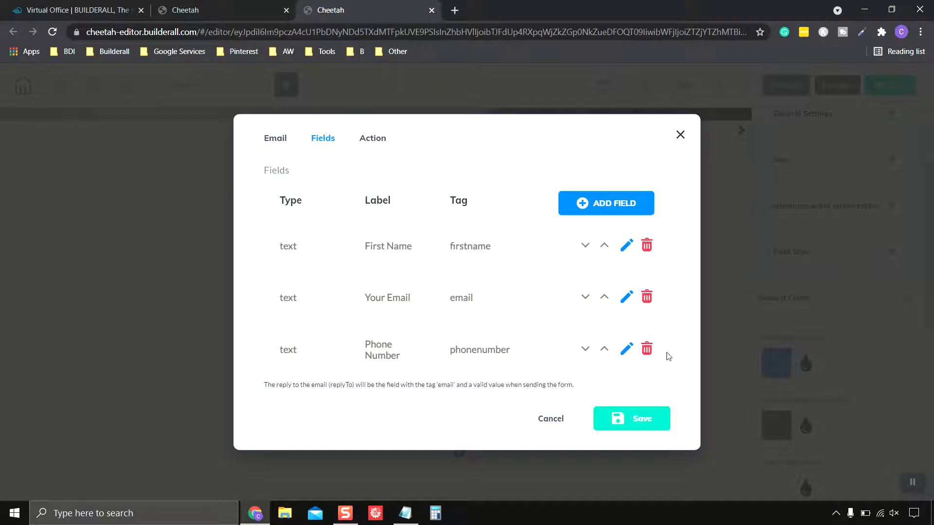
pyautogui.click(647, 351)
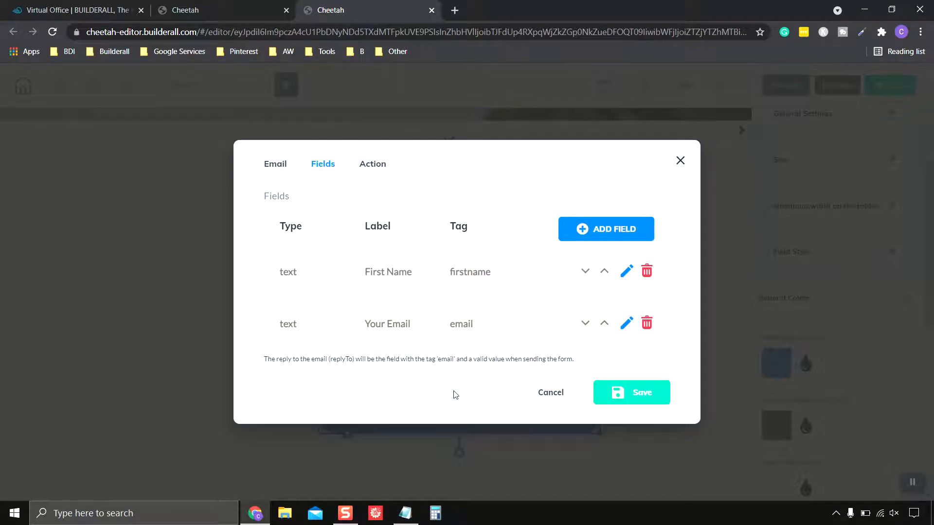
# Add a required TEXT field 'Last Name' with tag lastname and move it above Your Email
pyautogui.click(611, 232)
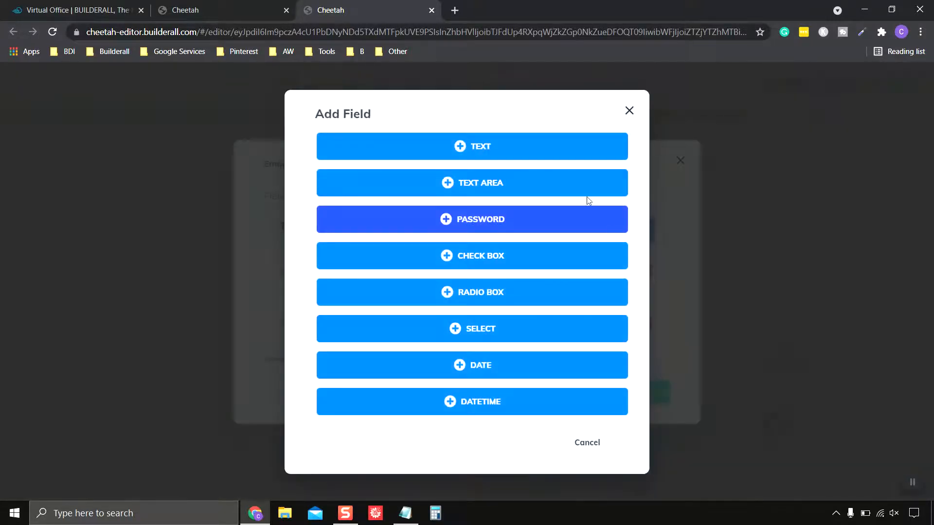
pyautogui.click(474, 148)
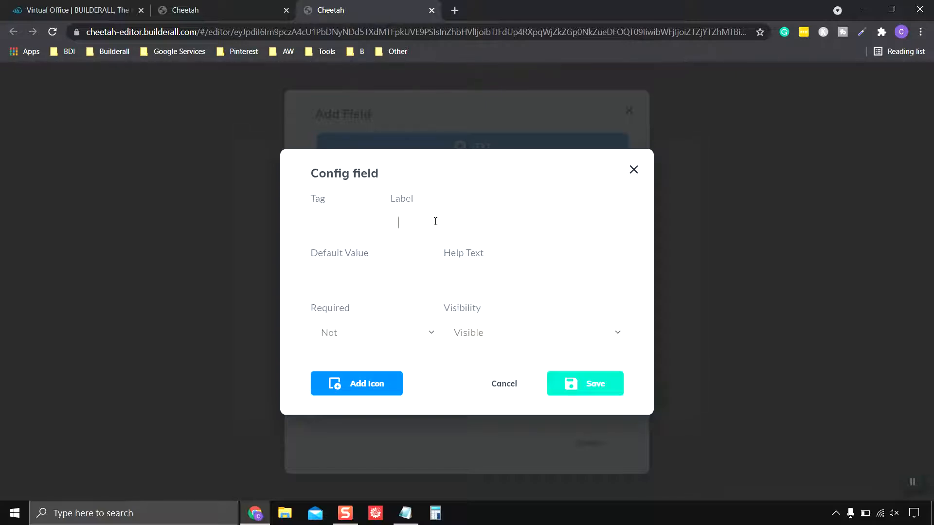
pyautogui.write('Last Name')
pyautogui.click(372, 213)
pyautogui.write('lastname')
pyautogui.click(437, 341)
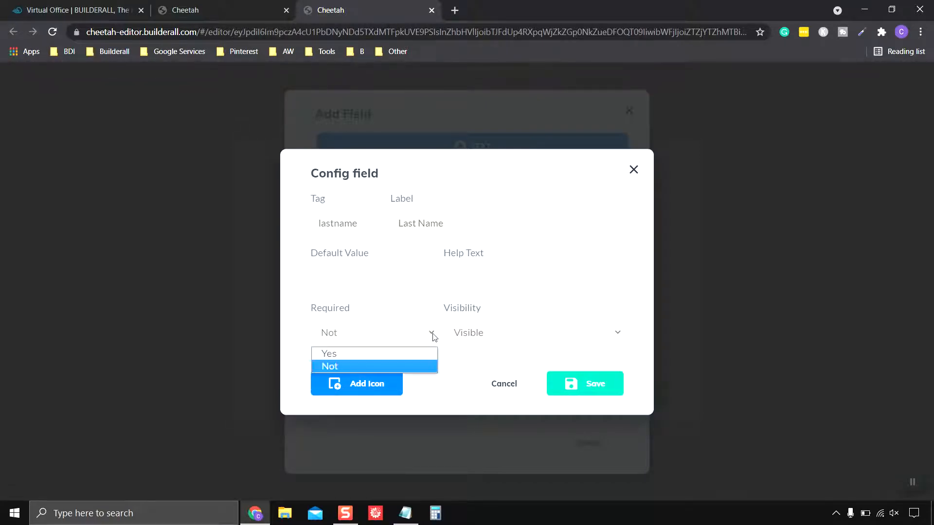
pyautogui.click(372, 351)
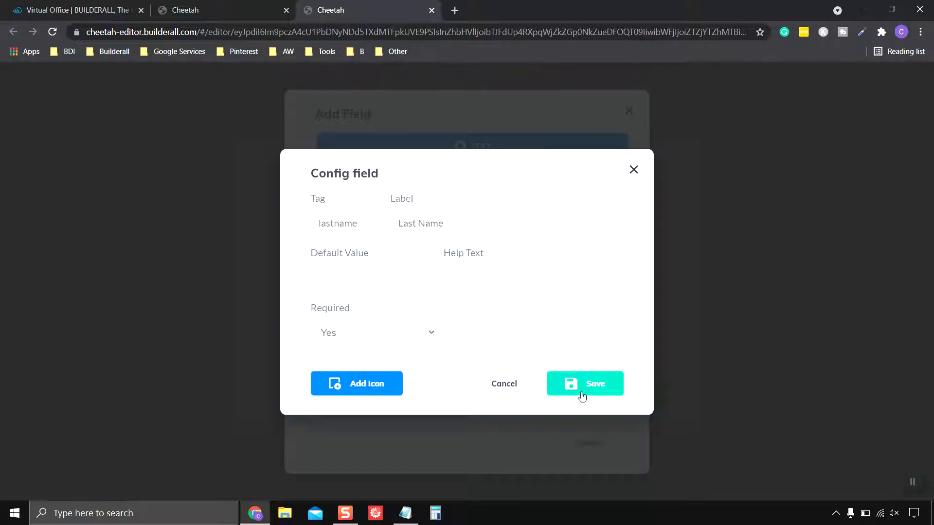
pyautogui.click(602, 387)
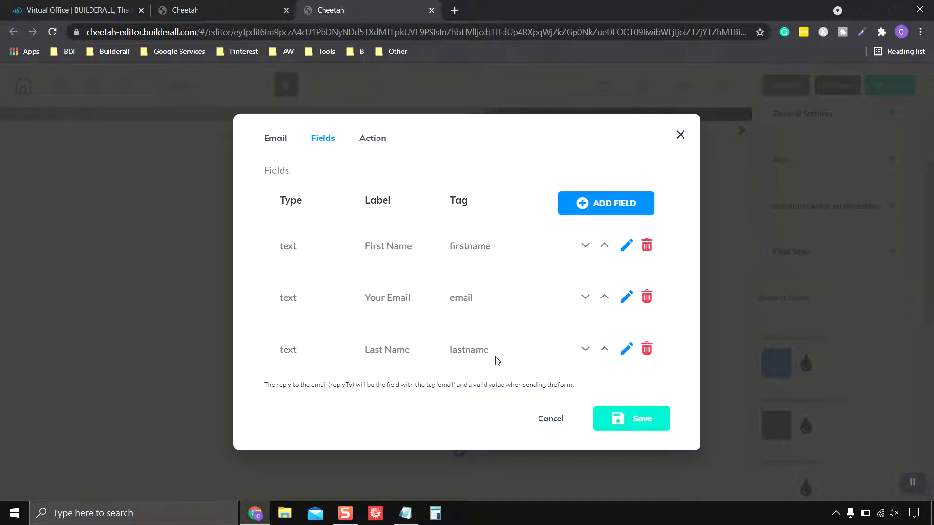
pyautogui.click(604, 350)
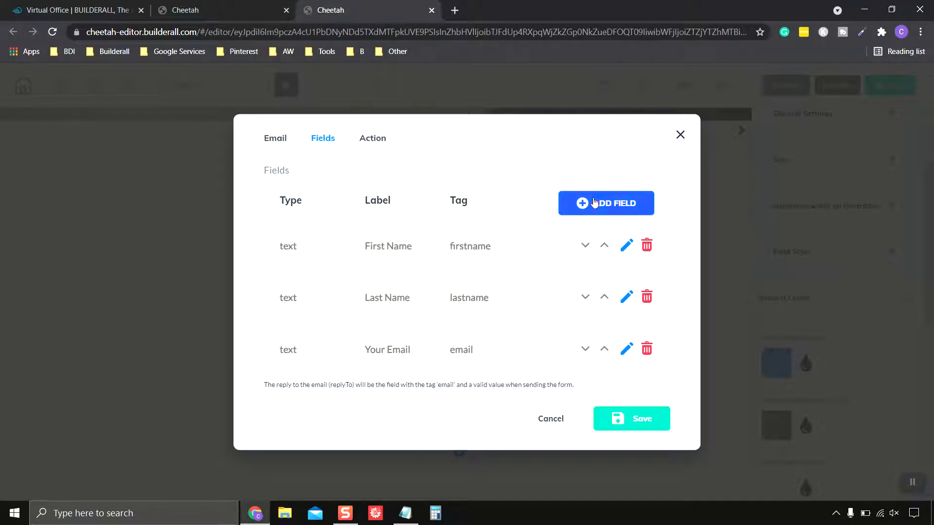
# Add a new TEXT field labelled 'Phone Number'
pyautogui.click(620, 205)
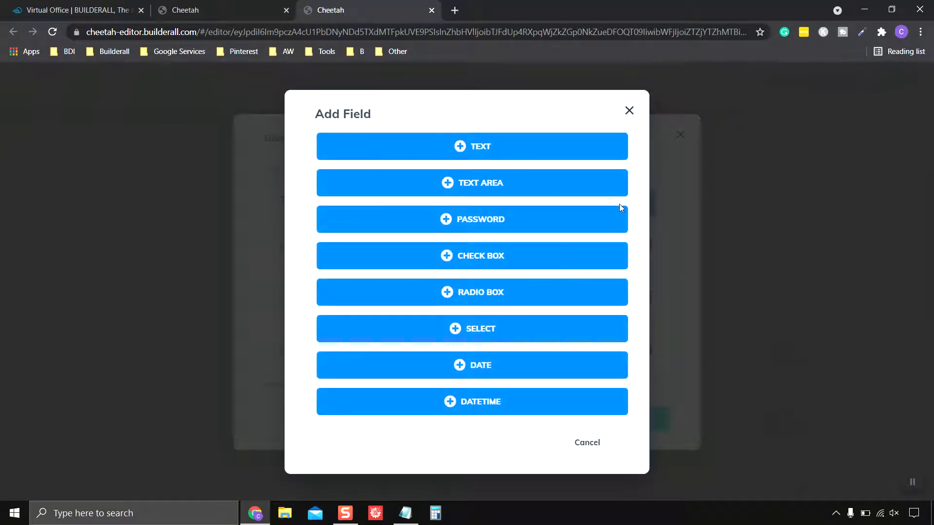
pyautogui.click(480, 147)
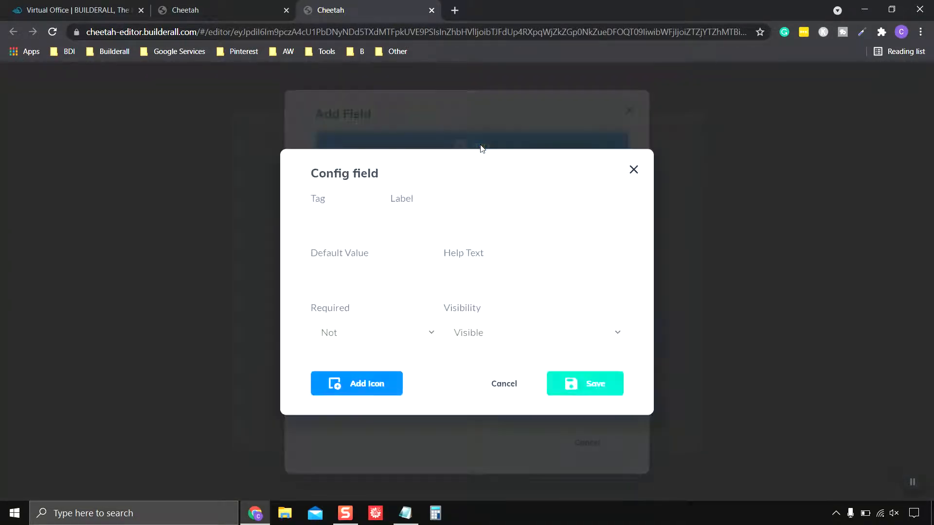
pyautogui.click(440, 226)
pyautogui.write('Pghone Num')
pyautogui.write('ner')
pyautogui.press('BackSpace')
pyautogui.press('BackSpace')
pyautogui.write('ber')
pyautogui.click(409, 225)
pyautogui.doubleClick(408, 226)
pyautogui.click(411, 224)
pyautogui.press('BackSpace')
# Give it the tag phonenumber, make it required, and save the field list
pyautogui.write('phonenumber')
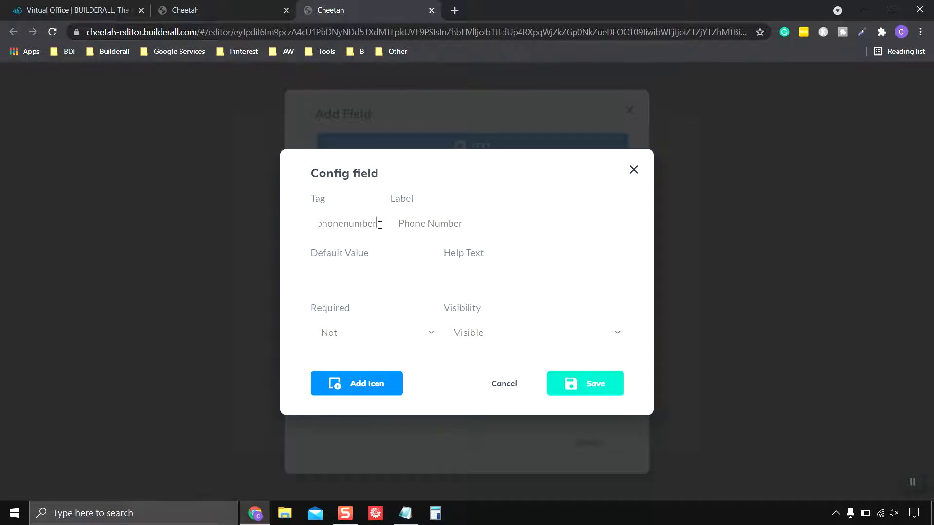
pyautogui.moveTo(380, 225); pyautogui.dragTo(306, 230)
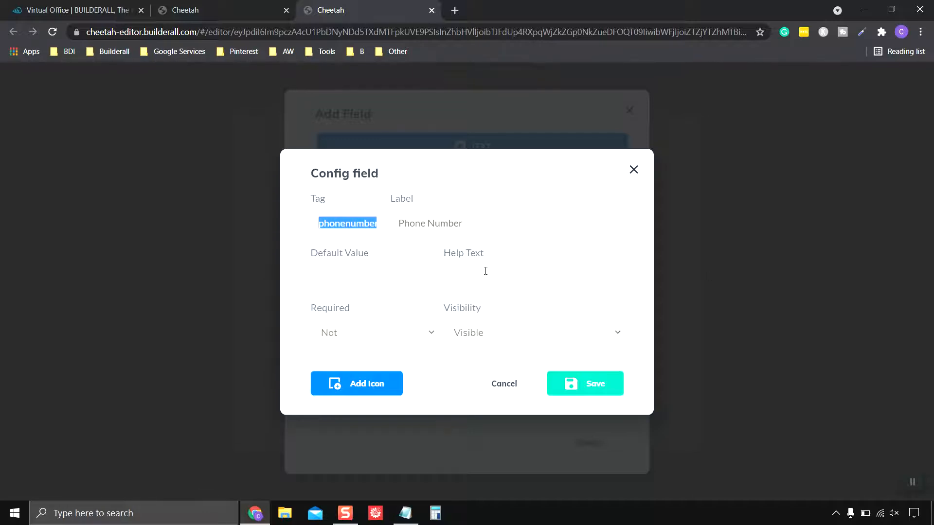
pyautogui.click(431, 333)
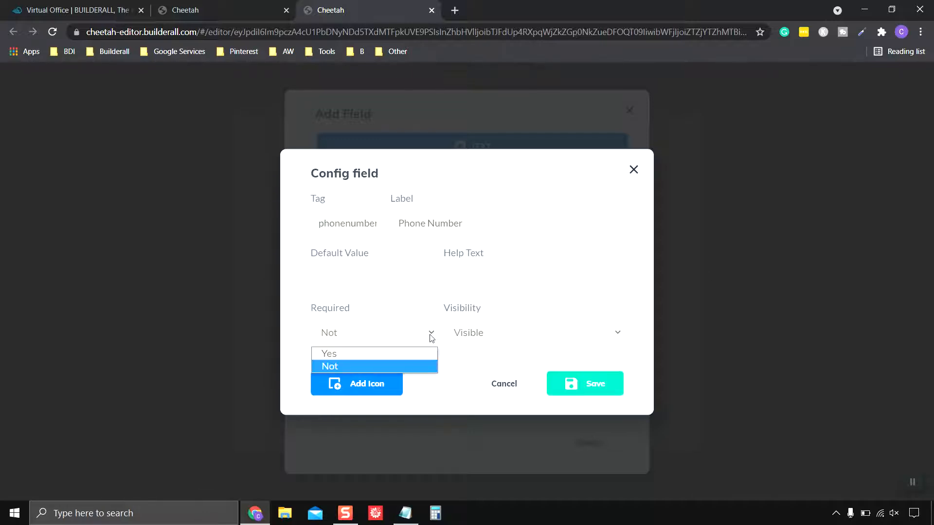
pyautogui.click(387, 358)
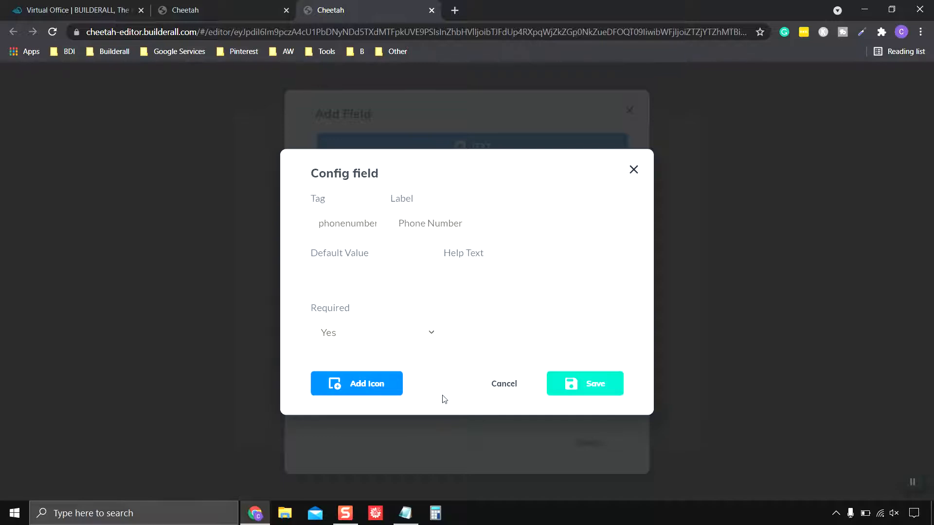
pyautogui.click(607, 390)
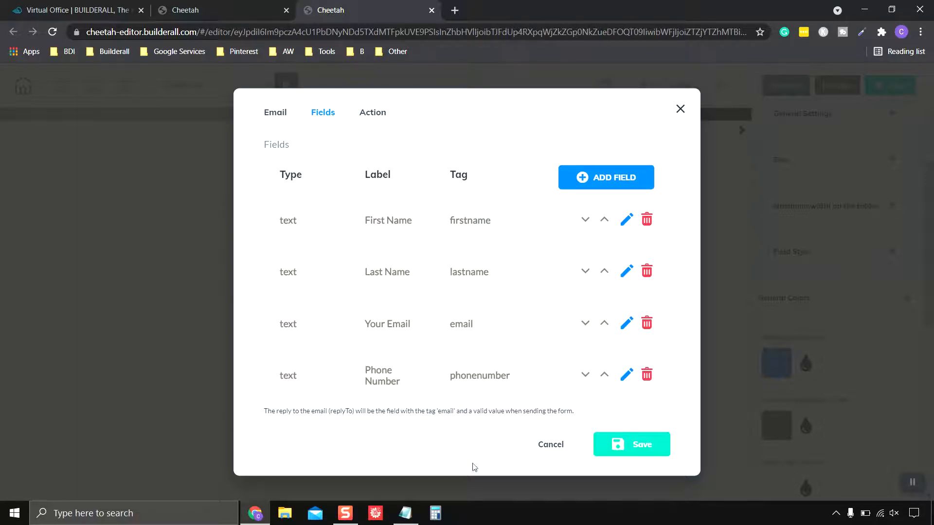
pyautogui.click(649, 448)
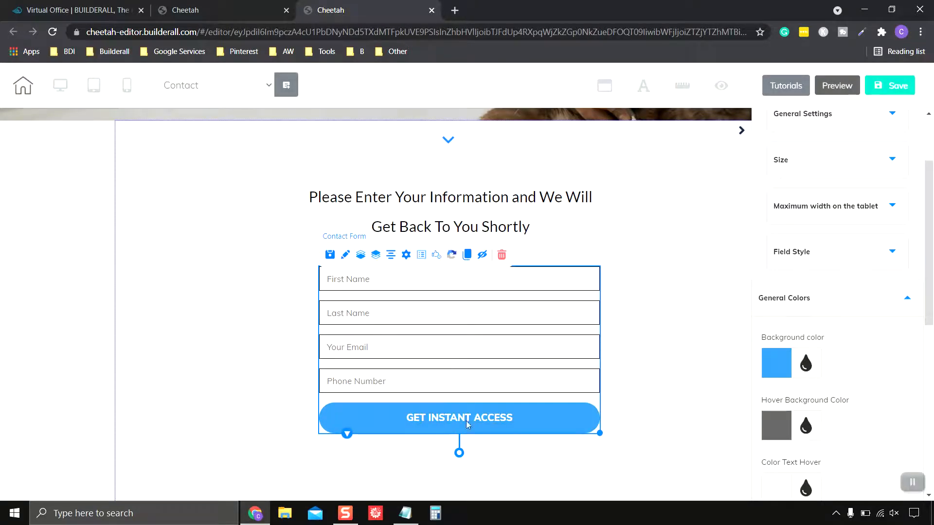
# Save the Contact page, publish with 'That's fine', dismiss 'It's Done!', and close the editor tab
pyautogui.click(672, 440)
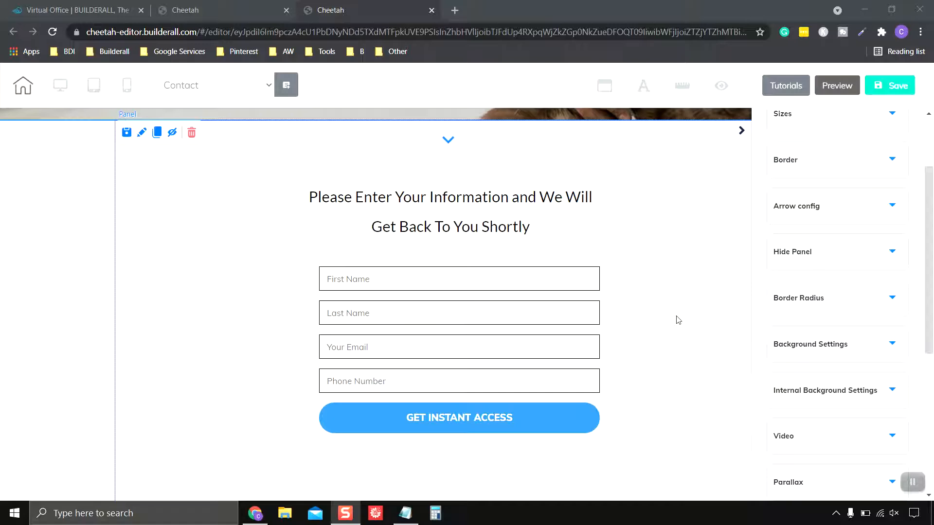
pyautogui.scroll(3, 678, 319)
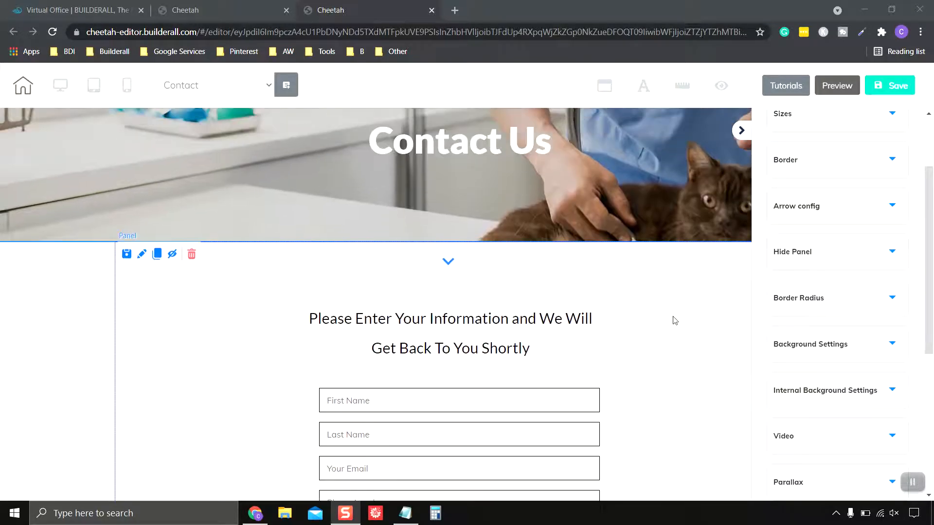
pyautogui.click(890, 87)
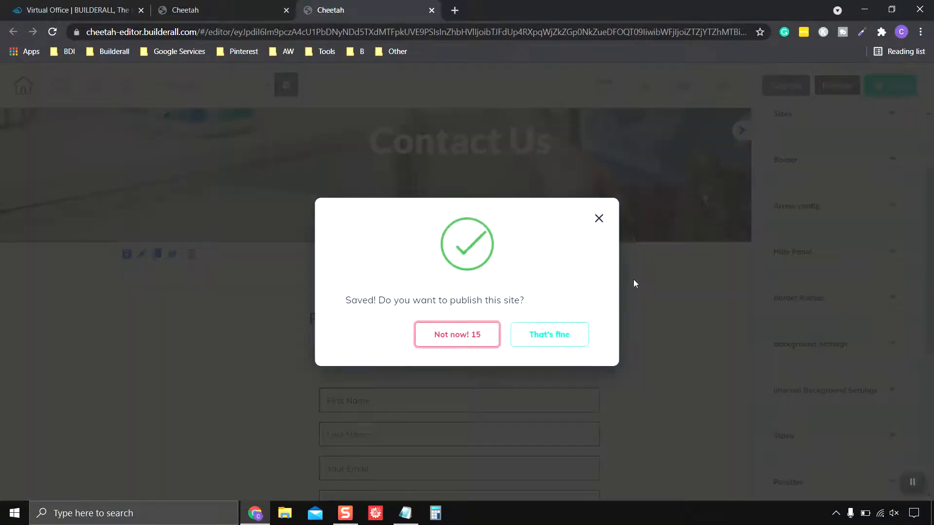
pyautogui.click(552, 345)
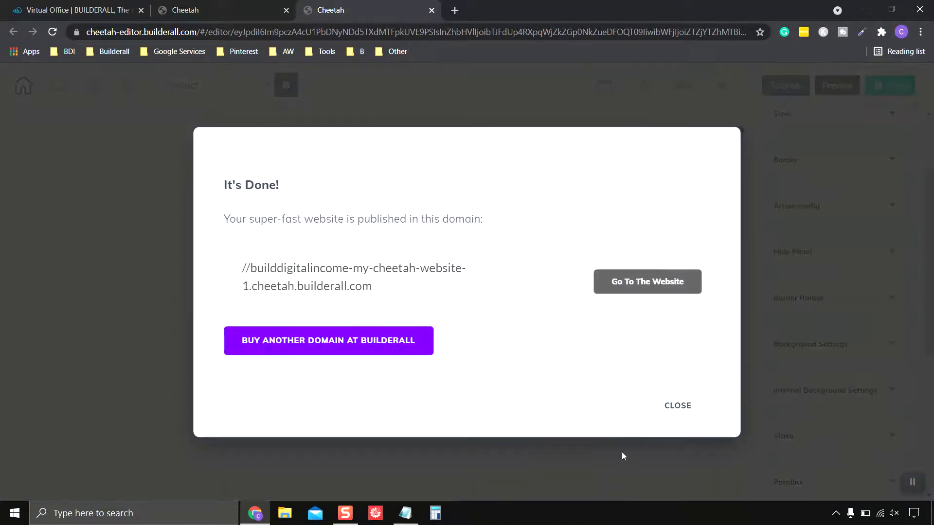
pyautogui.click(679, 409)
pyautogui.scroll(3, 671, 348)
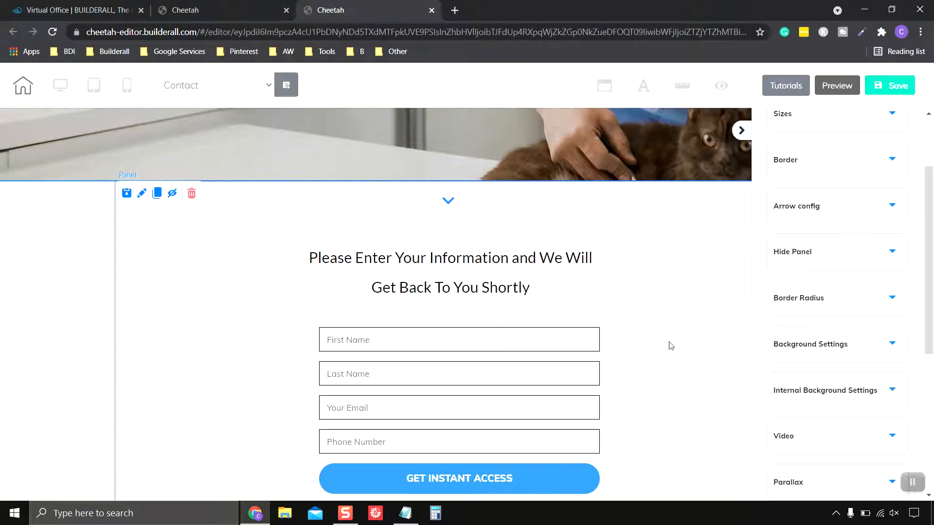
pyautogui.click(431, 11)
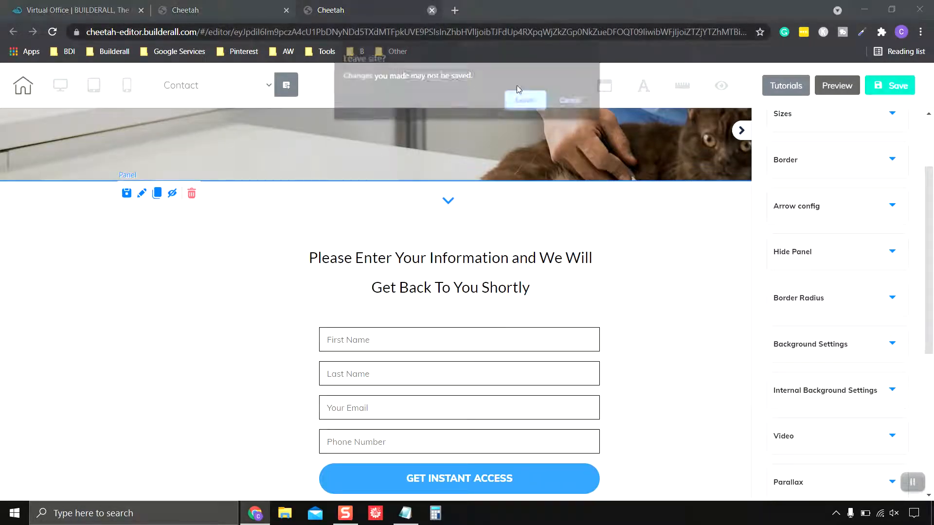
# Leave the editor and start a new page named 'Thank You'
pyautogui.click(523, 100)
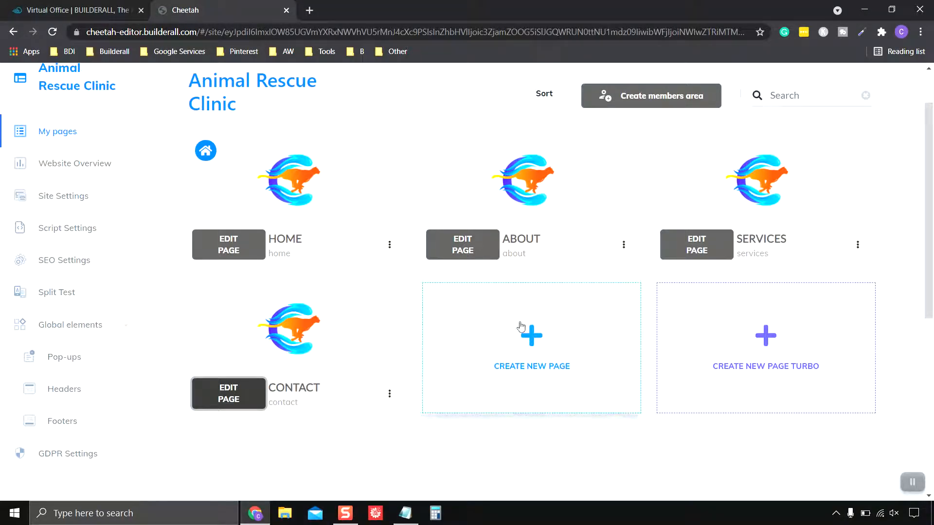
pyautogui.click(531, 337)
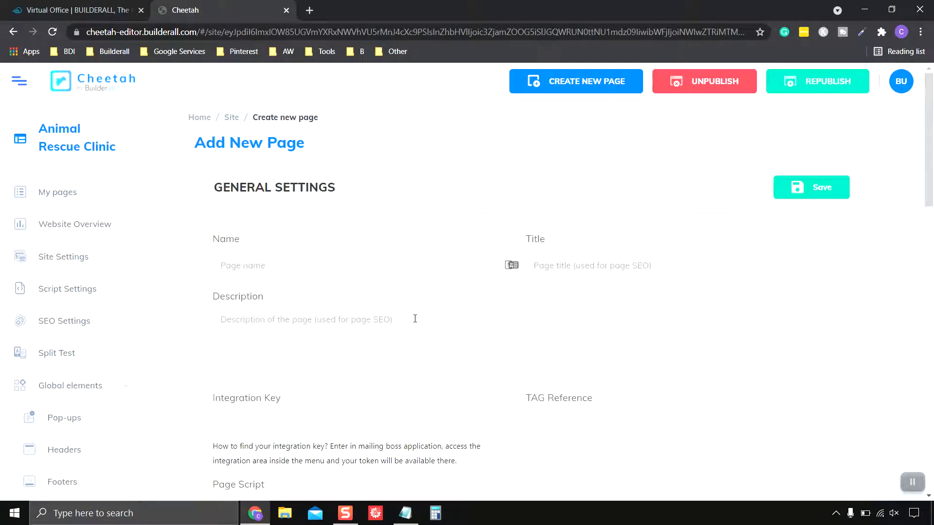
pyautogui.scroll(-1, 415, 319)
pyautogui.click(320, 205)
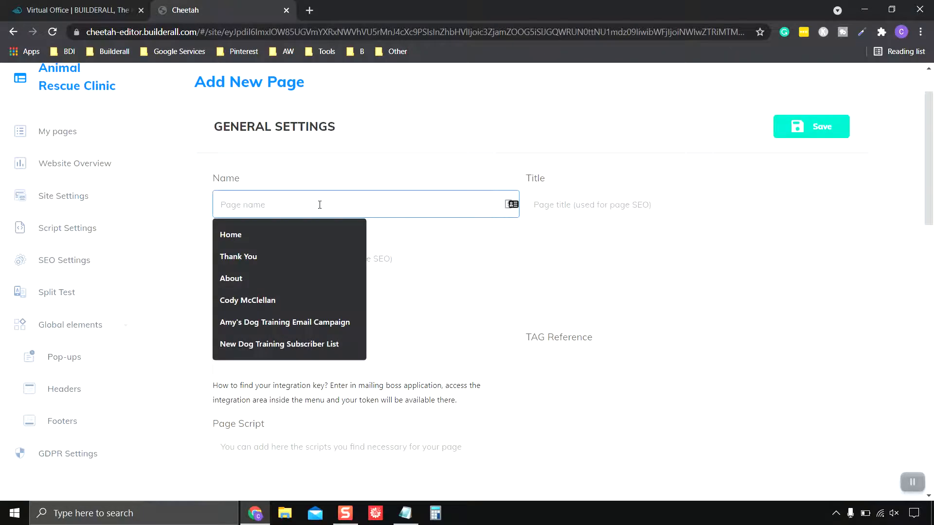
pyautogui.write('Thank YTou')
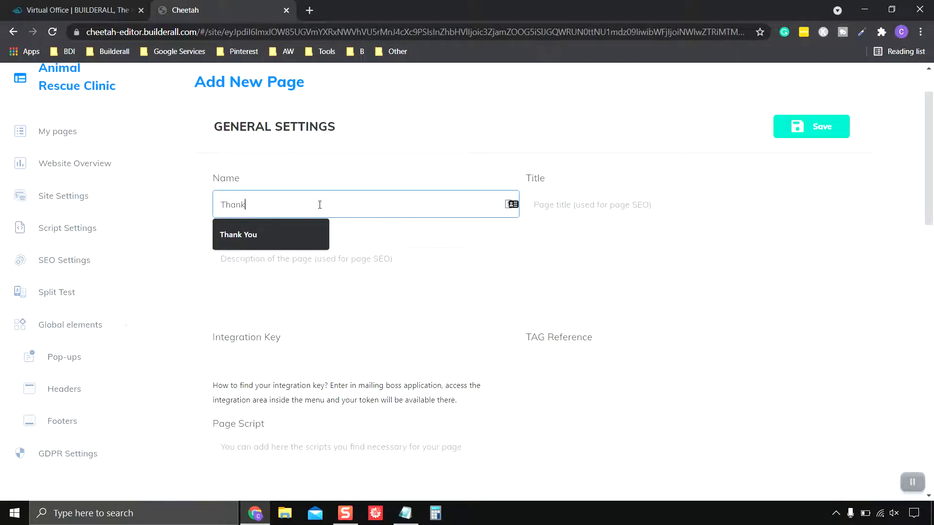
pyautogui.press('BackSpace')
pyautogui.press('BackSpace')
pyautogui.press('BackSpace')
pyautogui.press('BackSpace')
pyautogui.press('BackSpace')
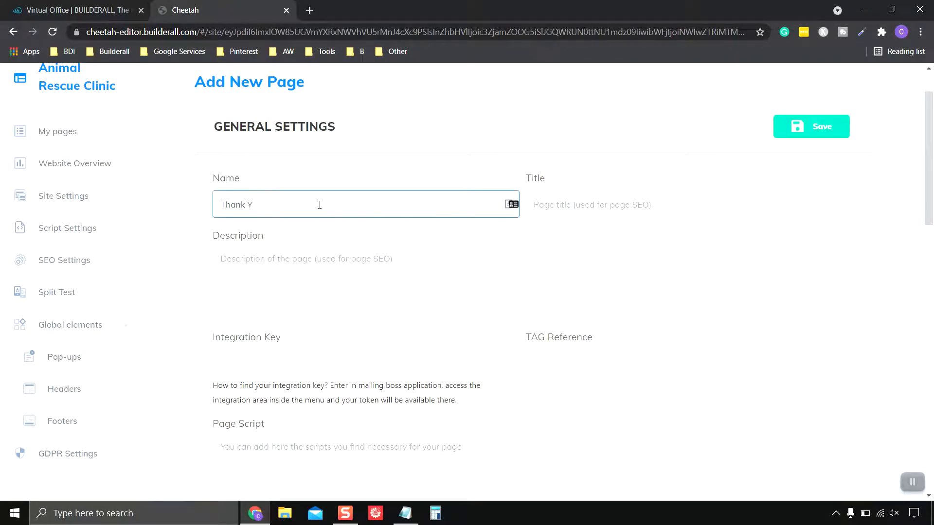
pyautogui.write('You')
# Review the new page's Description and Title fields
pyautogui.scroll(-1, 586, 277)
pyautogui.scroll(1, 483, 267)
pyautogui.scroll(-5, 311, 262)
pyautogui.scroll(-5, 312, 263)
pyautogui.scroll(11, 313, 264)
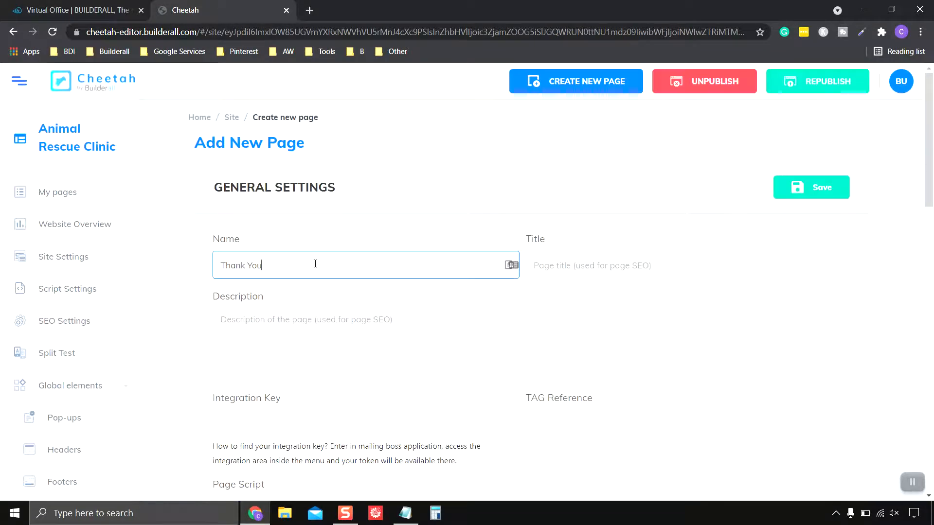
pyautogui.click(315, 326)
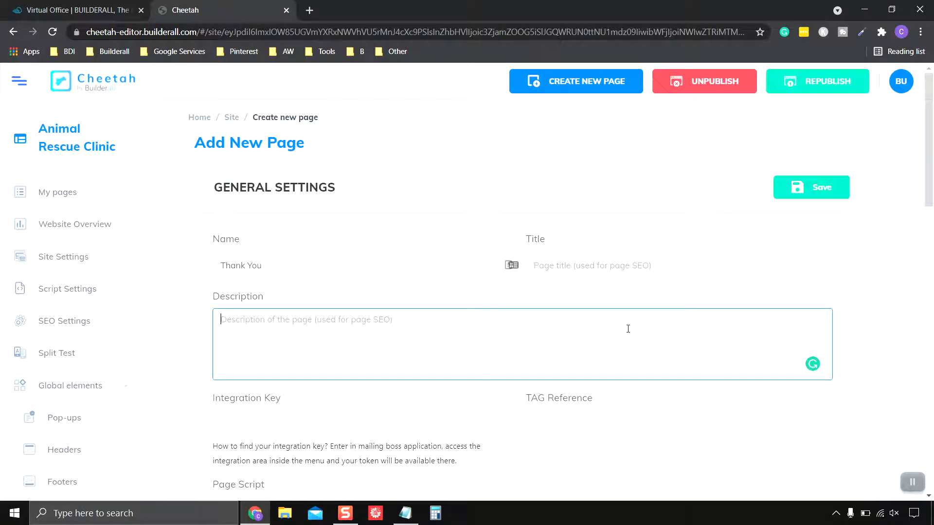
pyautogui.click(595, 261)
pyautogui.click(611, 226)
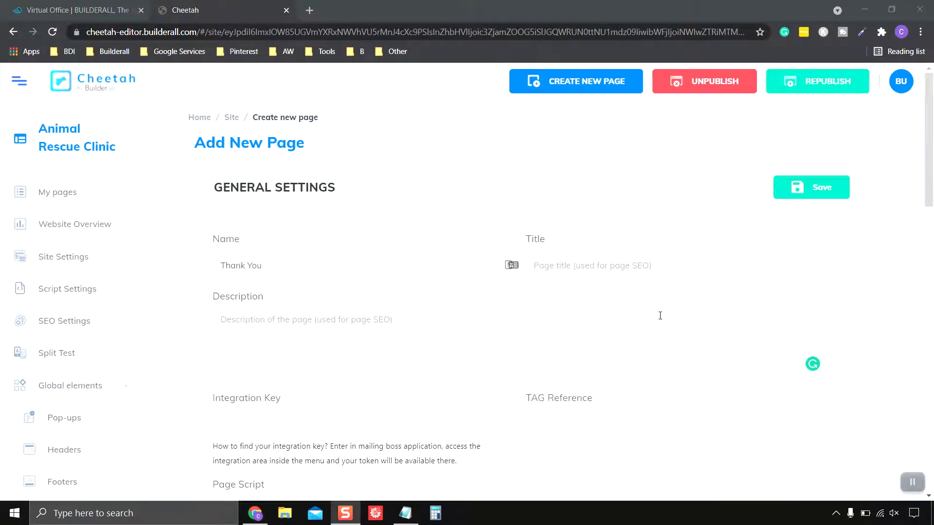
pyautogui.scroll(-9, 659, 317)
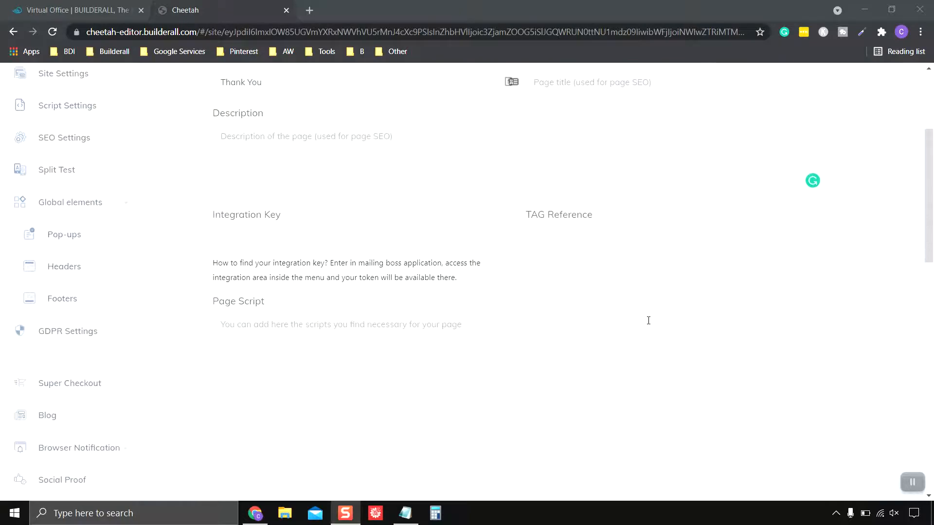
pyautogui.scroll(-5, 642, 326)
pyautogui.scroll(14, 642, 326)
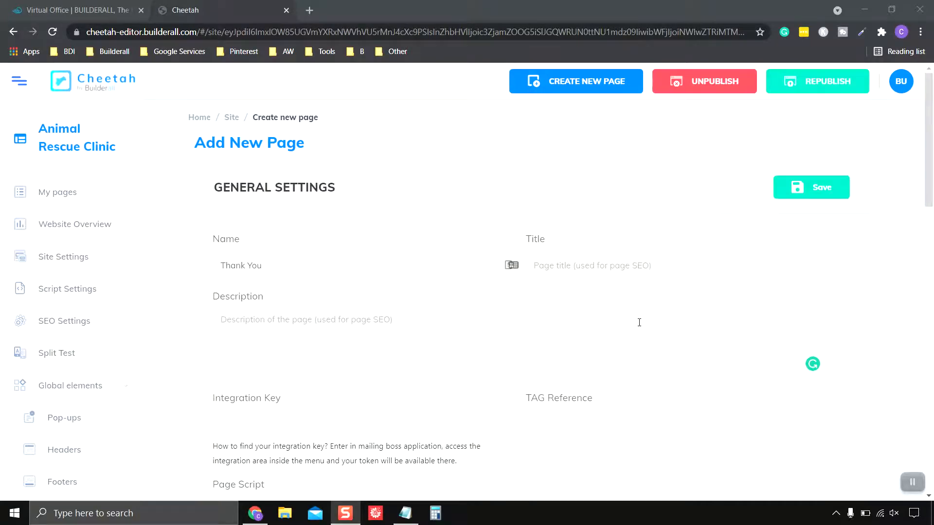
pyautogui.scroll(-2, 462, 353)
pyautogui.scroll(2, 462, 353)
# Discard the new-page settings and reopen the Animal Rescue Clinic site in Cheetah
pyautogui.click(286, 11)
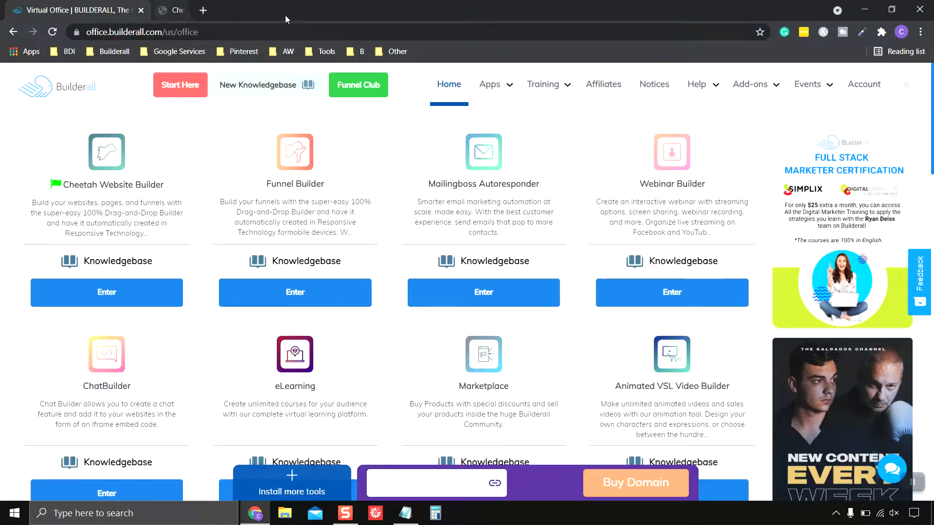
pyautogui.click(108, 294)
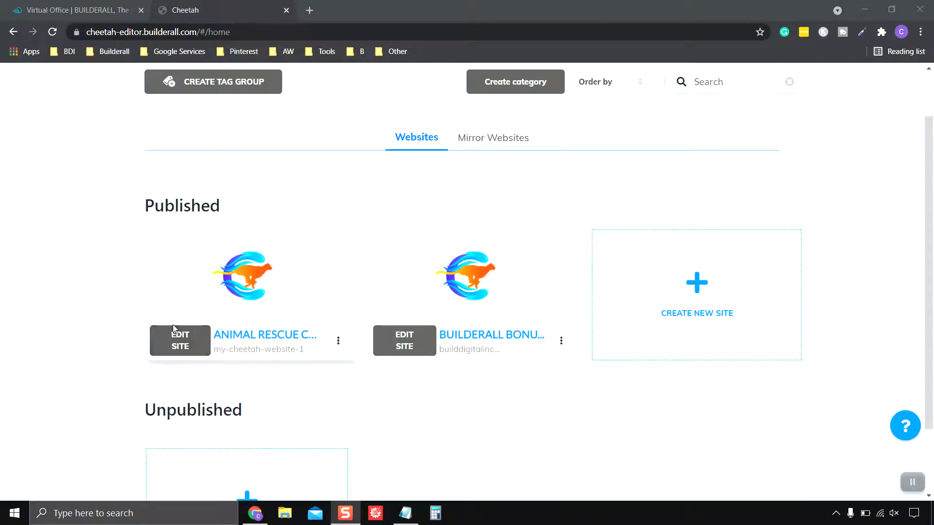
pyautogui.click(180, 342)
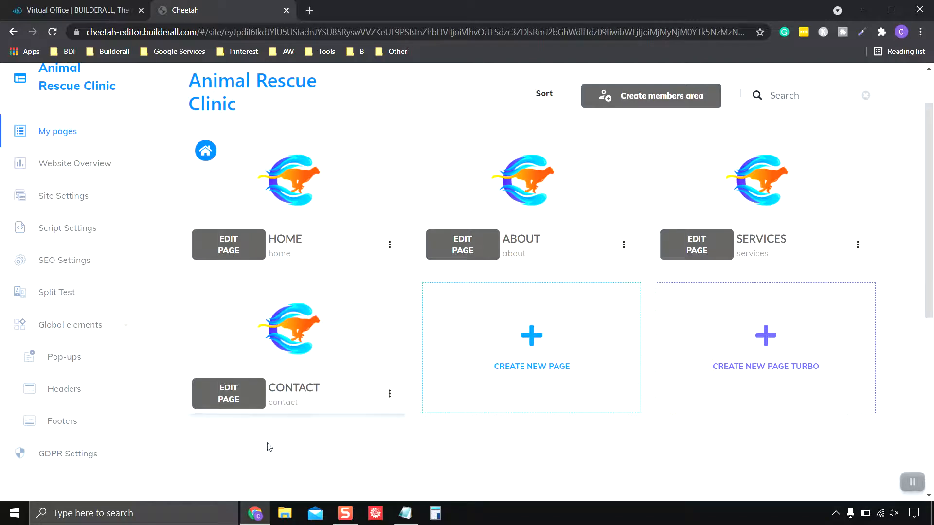
# Duplicate the CONTACT page as contact-copy and clear the stray text selection
pyautogui.moveTo(340, 319)
pyautogui.click(390, 395)
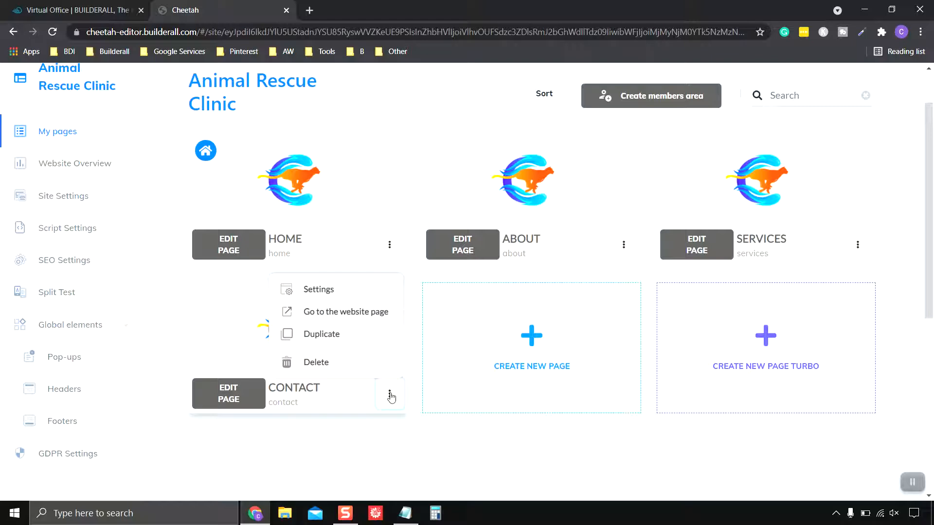
pyautogui.click(325, 335)
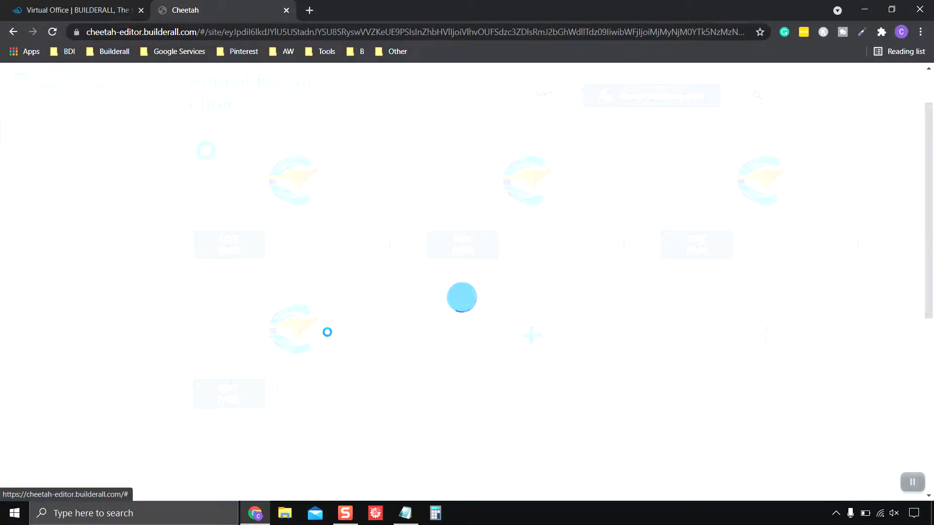
pyautogui.scroll(-3, 569, 432)
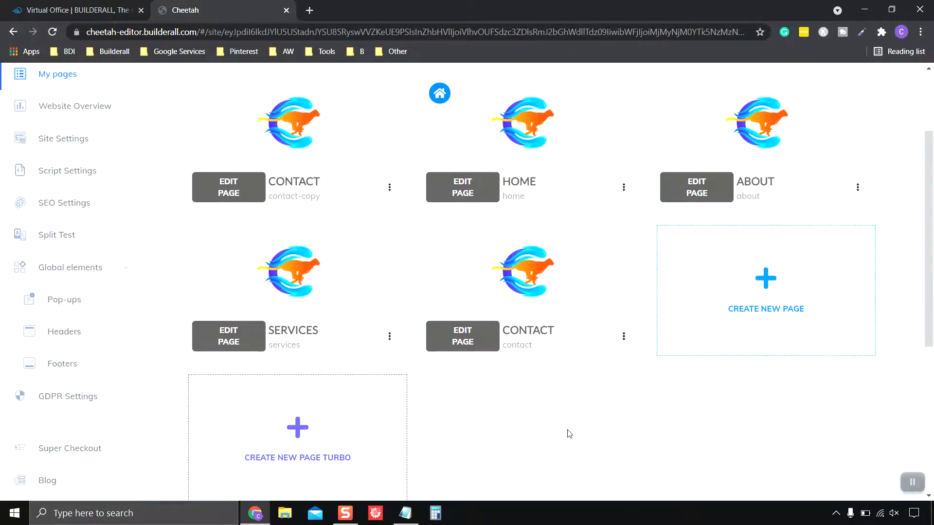
pyautogui.scroll(-2, 569, 433)
pyautogui.scroll(-1, 570, 434)
pyautogui.scroll(2, 570, 434)
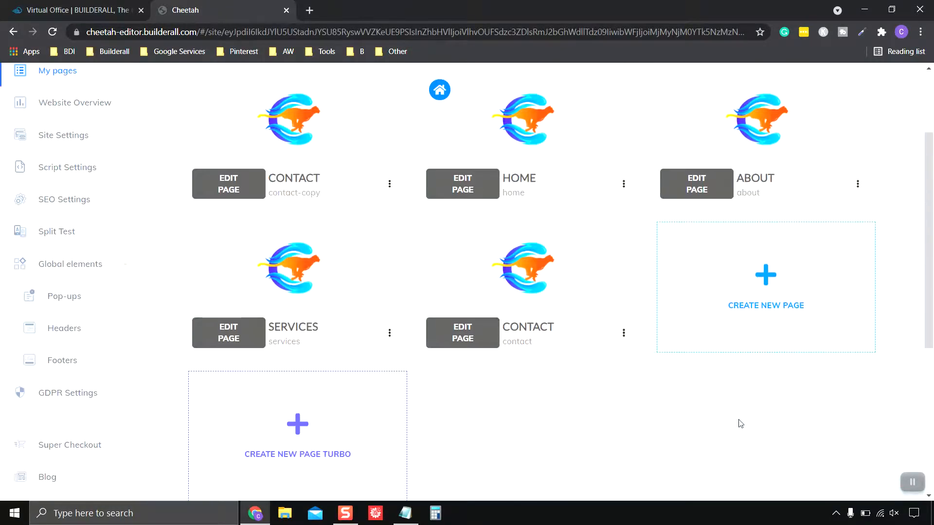
pyautogui.scroll(2, 778, 426)
pyautogui.scroll(-2, 779, 426)
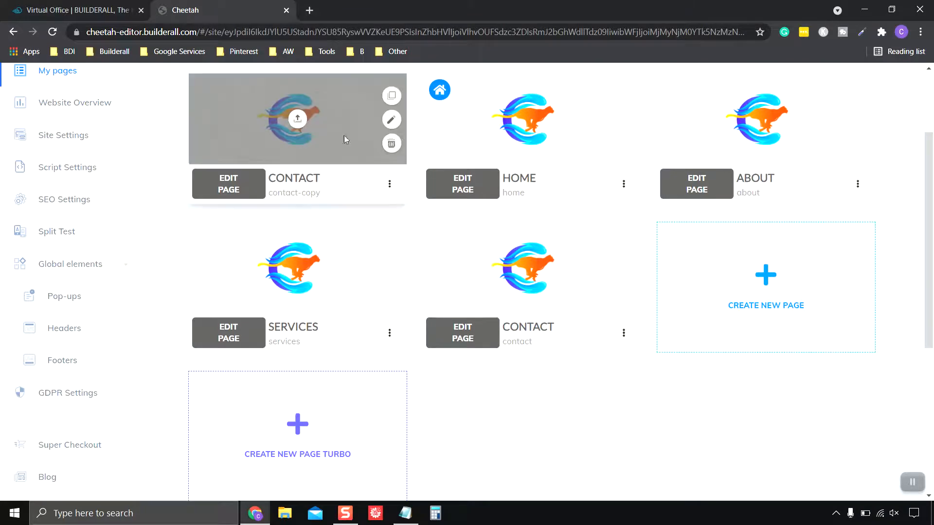
pyautogui.moveTo(319, 130)
pyautogui.moveTo(260, 129); pyautogui.dragTo(525, 440)
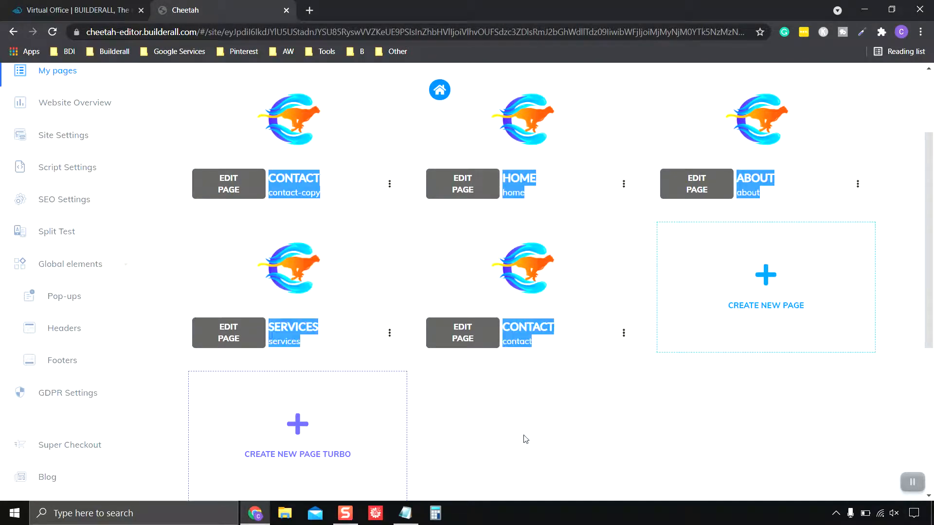
pyautogui.click(912, 482)
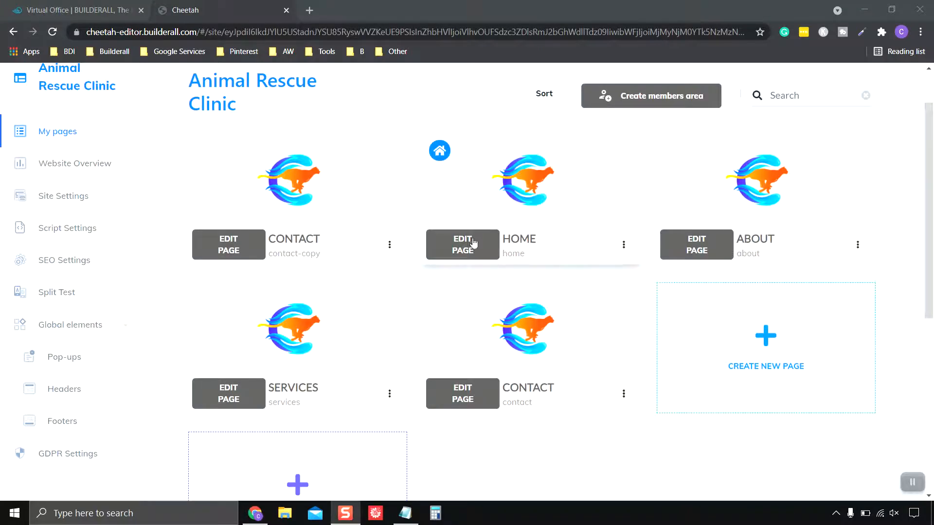
# Sort the pages, dragging contact-copy into the slot right after the CONTACT card
pyautogui.click(543, 100)
pyautogui.click(544, 98)
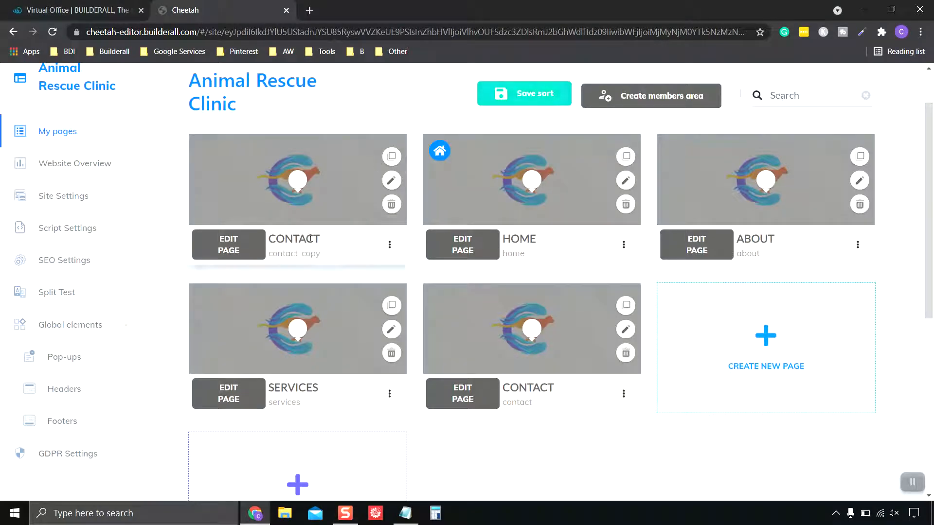
pyautogui.moveTo(298, 175); pyautogui.dragTo(526, 453)
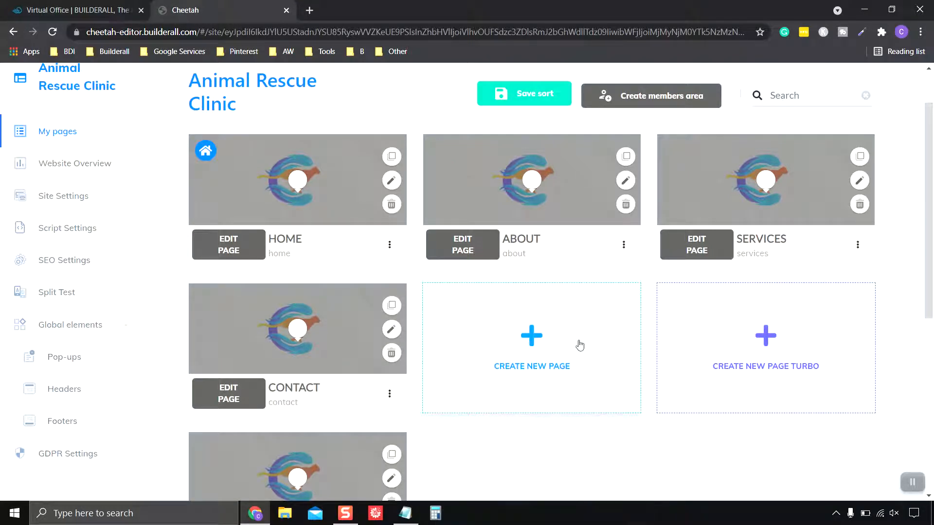
pyautogui.scroll(1, 579, 346)
pyautogui.scroll(-2, 335, 258)
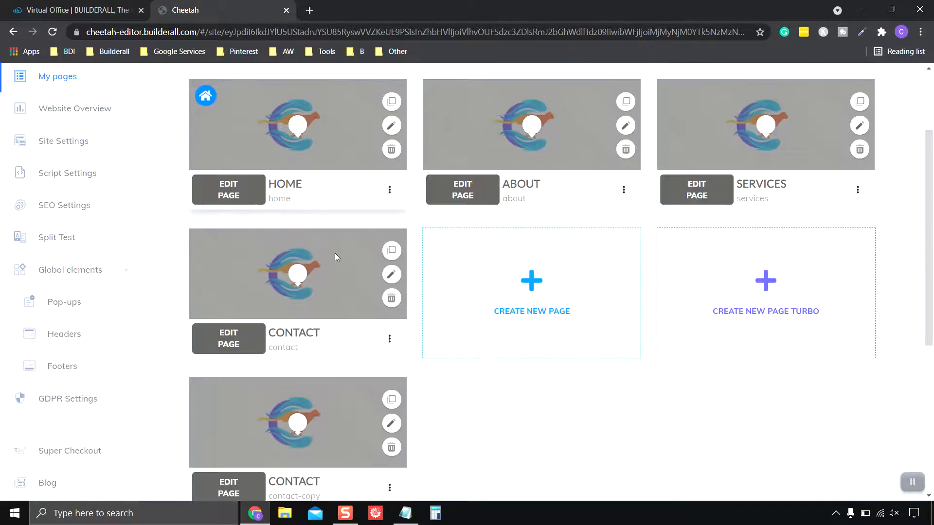
pyautogui.scroll(1, 307, 198)
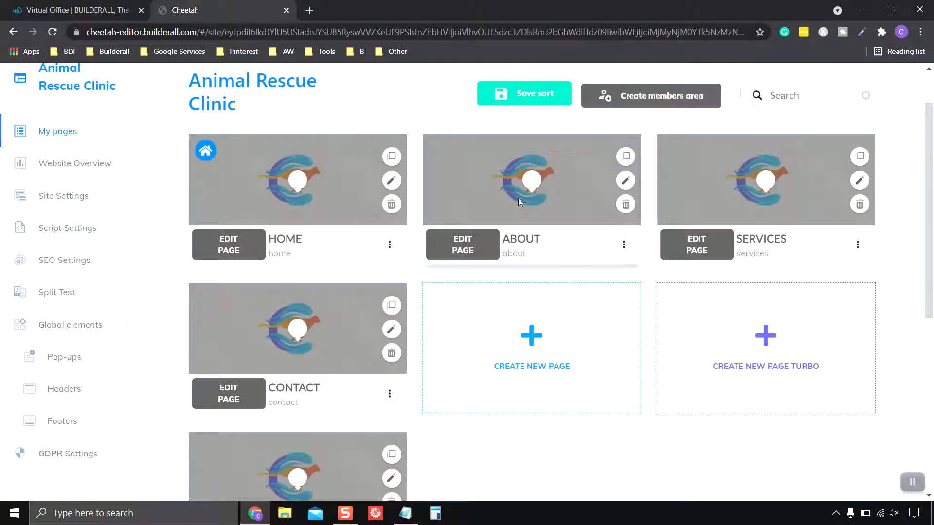
pyautogui.scroll(-2, 310, 389)
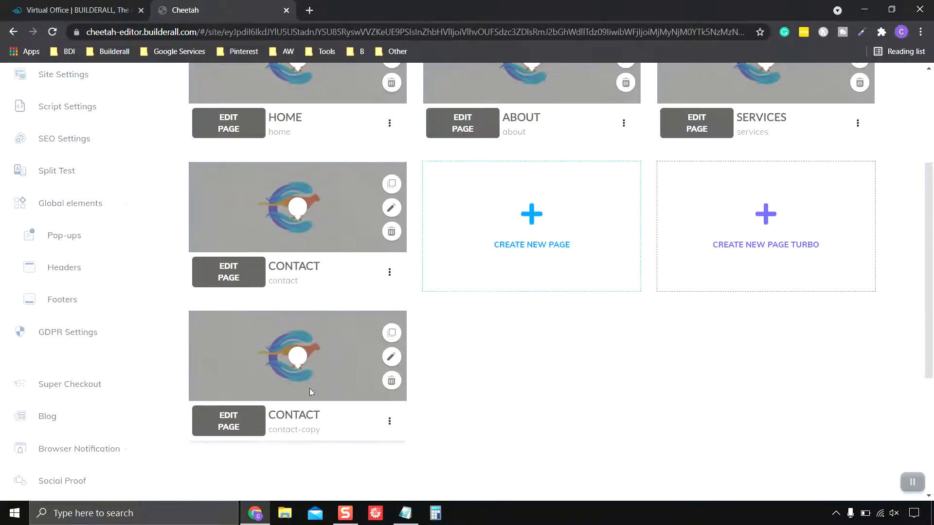
pyautogui.moveTo(307, 368); pyautogui.dragTo(540, 304)
pyautogui.scroll(1, 560, 376)
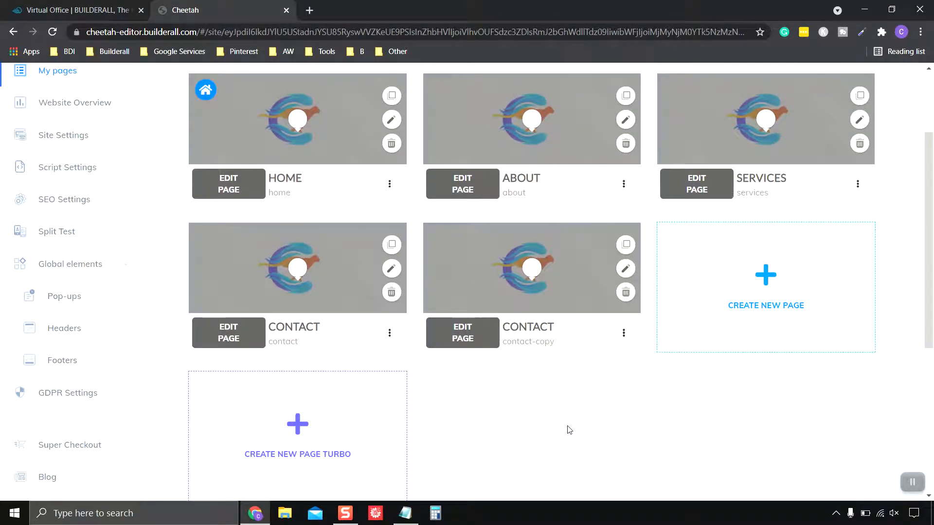
pyautogui.click(623, 336)
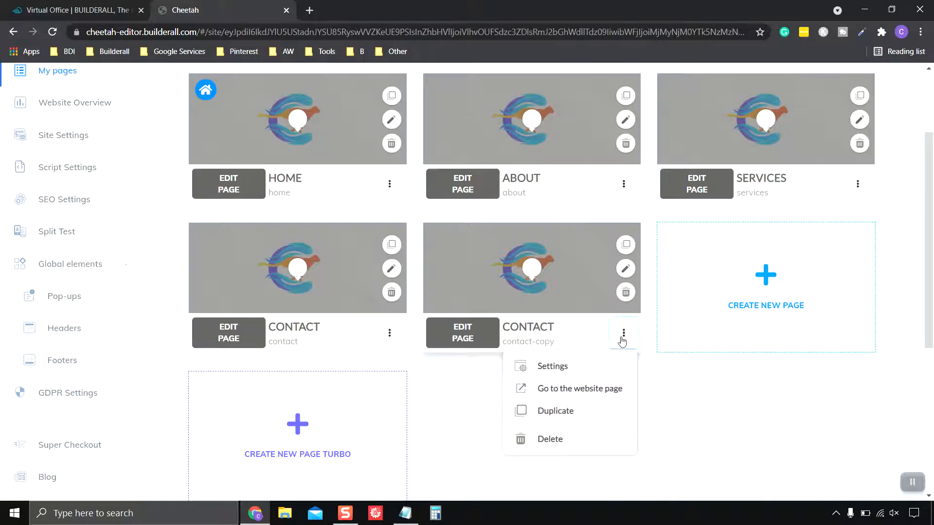
# In contact-copy's settings, set Name and Title to 'Thank You' and Address url to 'thank-you'
pyautogui.click(552, 367)
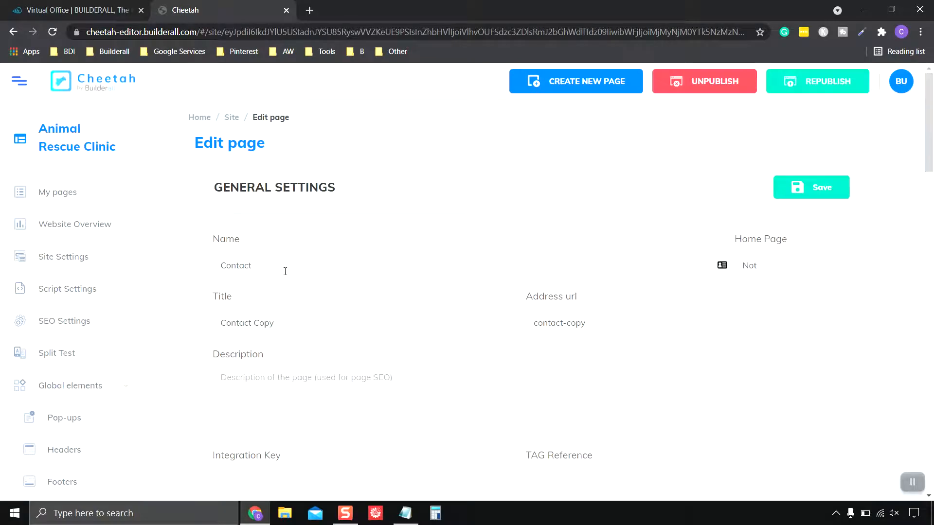
pyautogui.moveTo(273, 263); pyautogui.dragTo(217, 264)
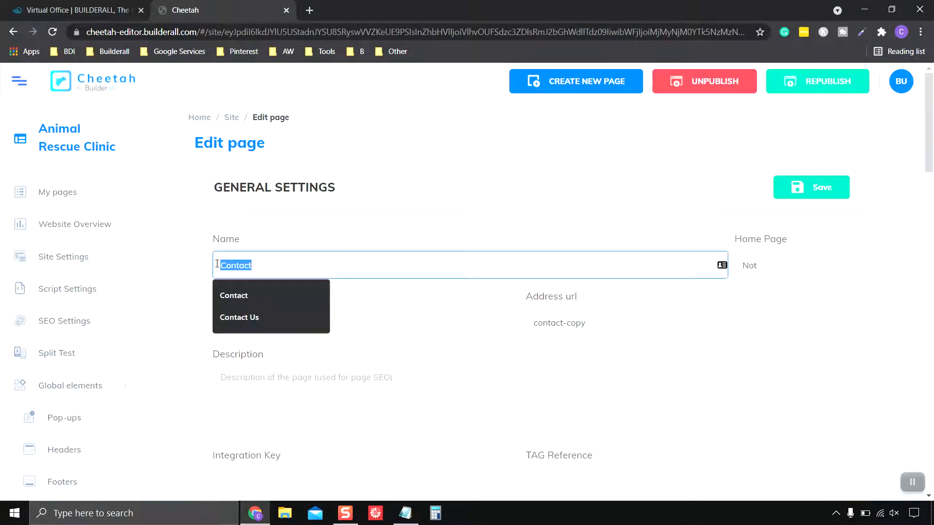
pyautogui.write('Thank You')
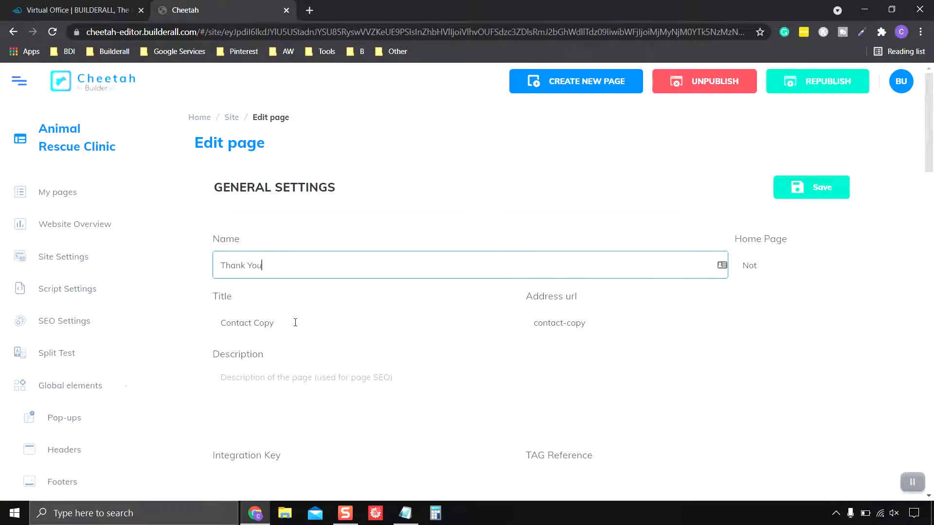
pyautogui.moveTo(296, 323); pyautogui.dragTo(238, 321)
pyautogui.moveTo(307, 327); pyautogui.dragTo(177, 320)
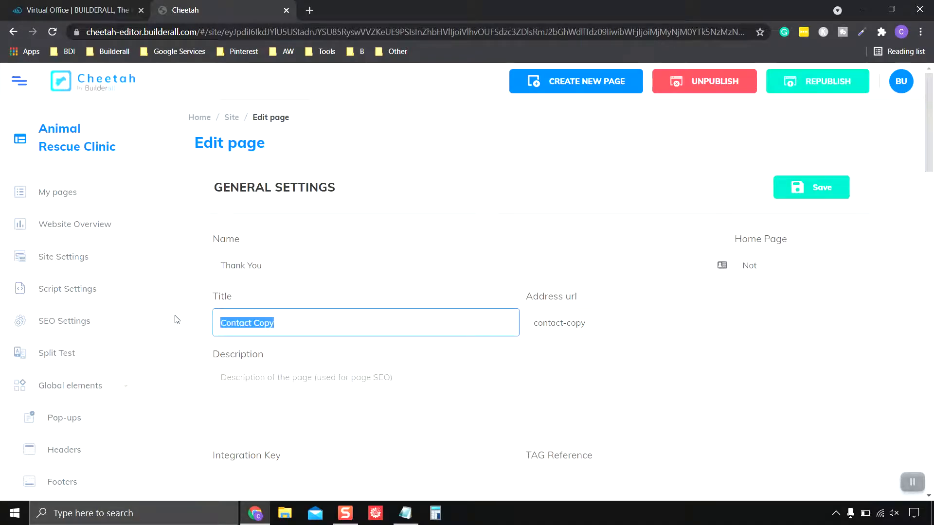
pyautogui.write('Thank You')
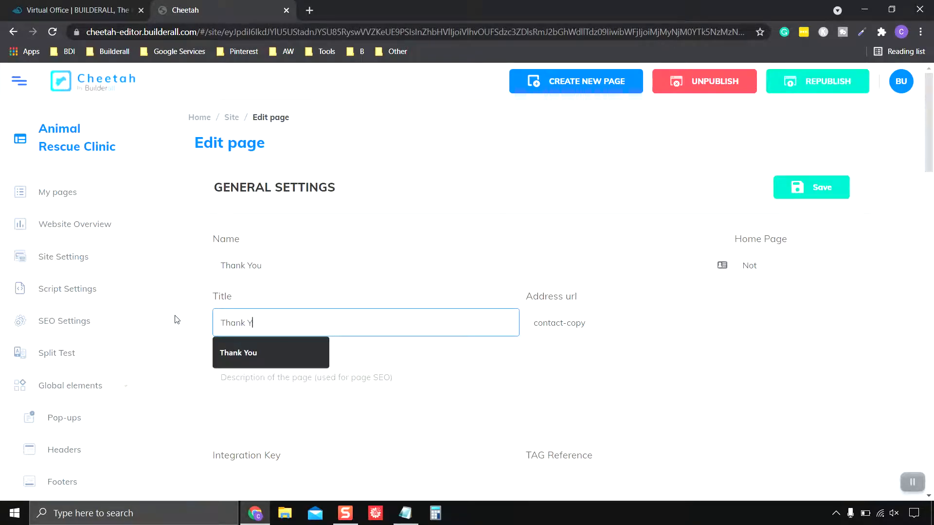
pyautogui.click(606, 326)
pyautogui.hotkey('ctrl', 'a')
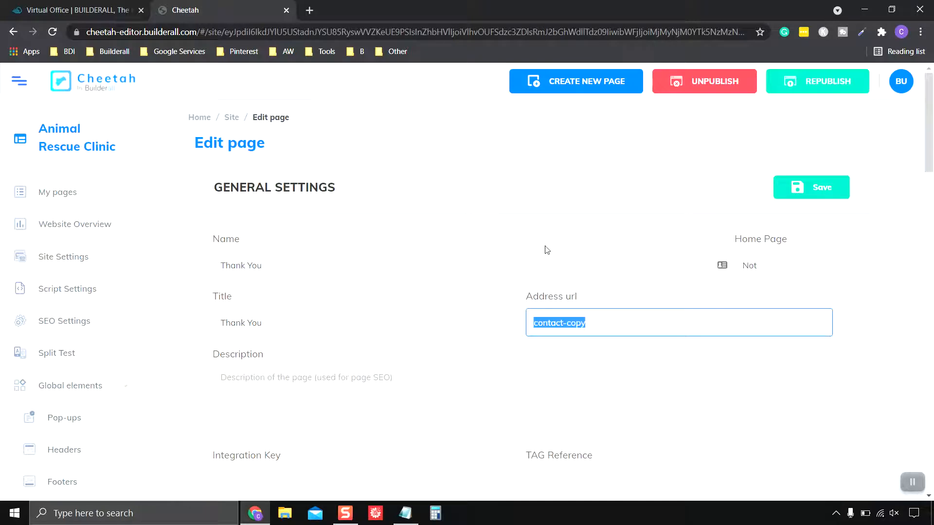
pyautogui.write('thank-')
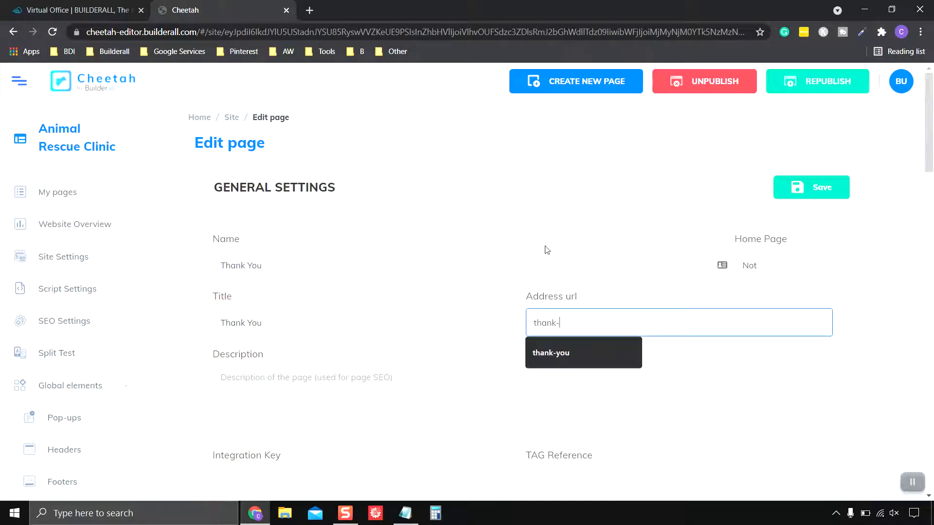
pyautogui.write('you')
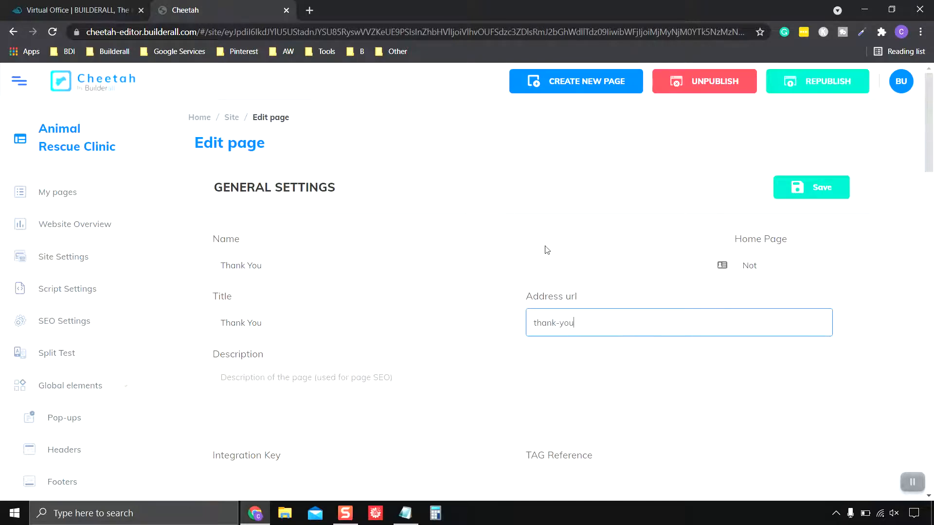
pyautogui.click(480, 307)
pyautogui.scroll(-11, 495, 368)
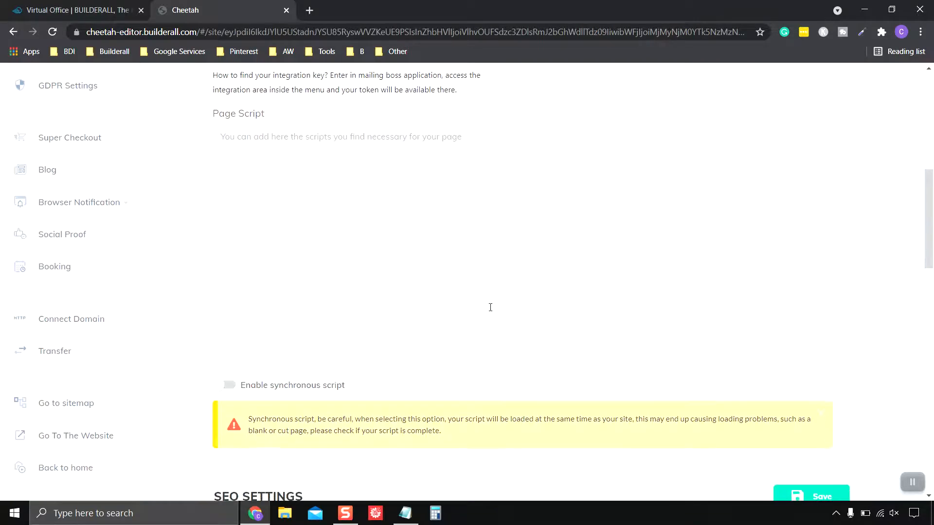
# Keep Vet Header as the header for both desktop and mobile
pyautogui.scroll(-8, 492, 311)
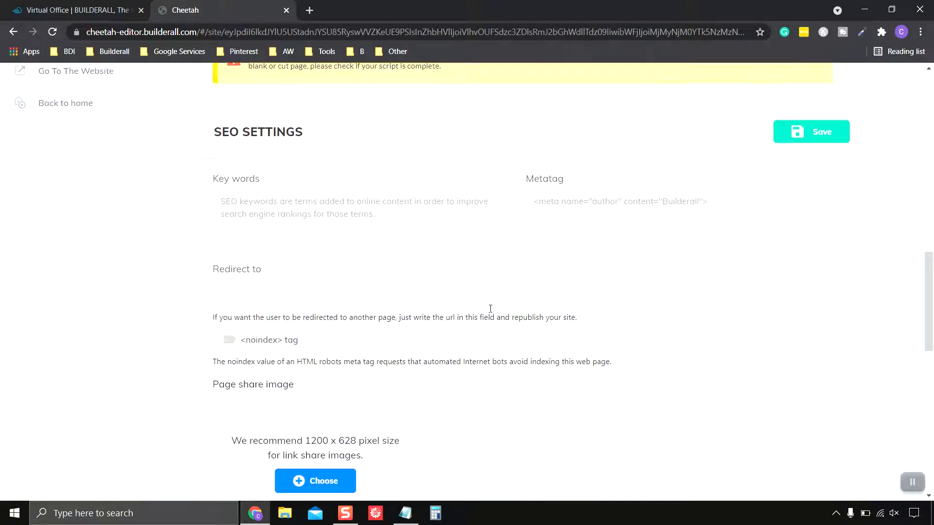
pyautogui.scroll(-10, 492, 313)
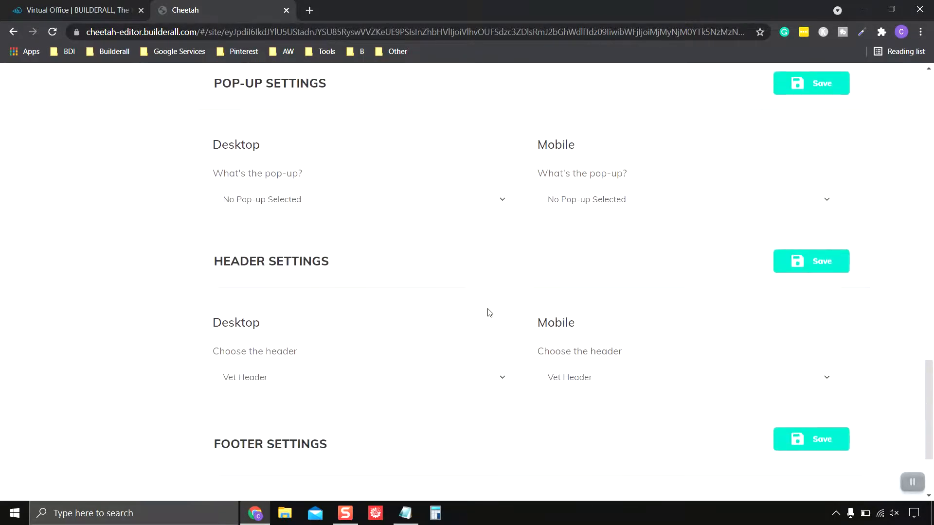
pyautogui.scroll(-1, 490, 313)
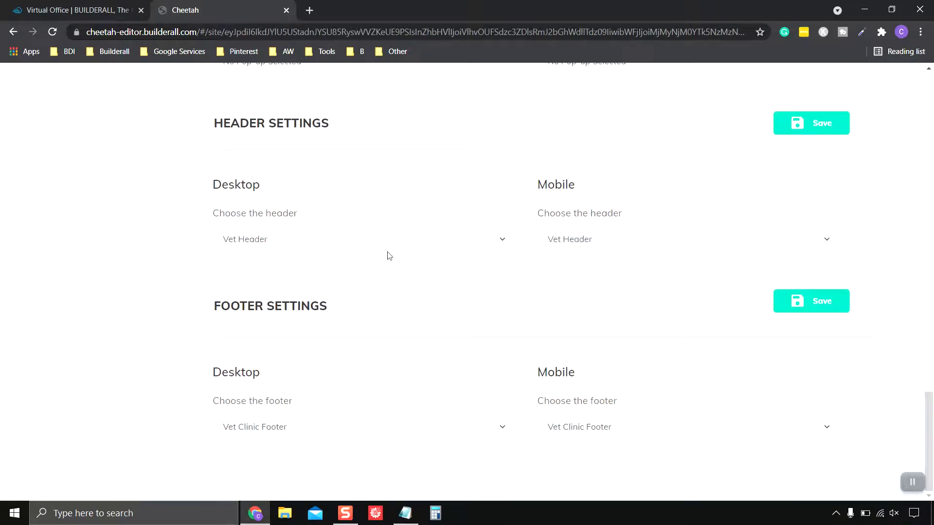
pyautogui.click(469, 252)
pyautogui.click(288, 274)
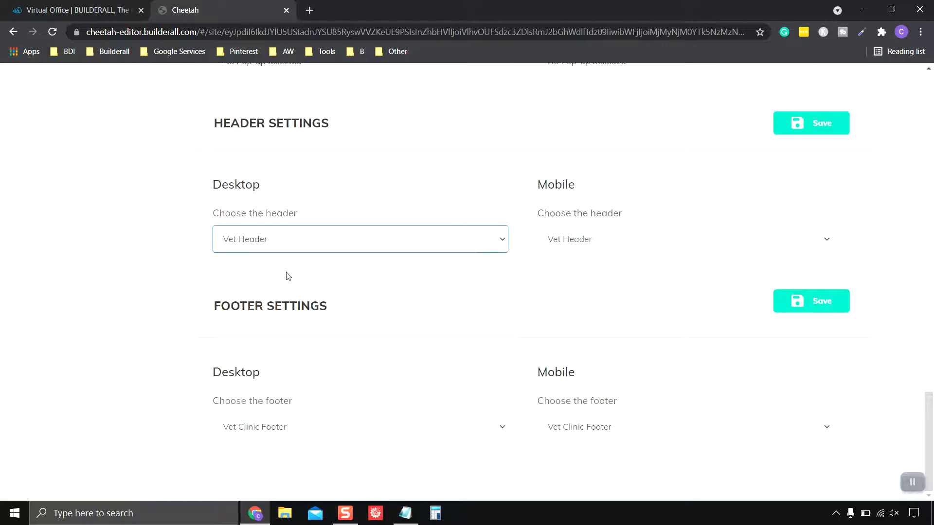
pyautogui.click(608, 250)
pyautogui.click(601, 276)
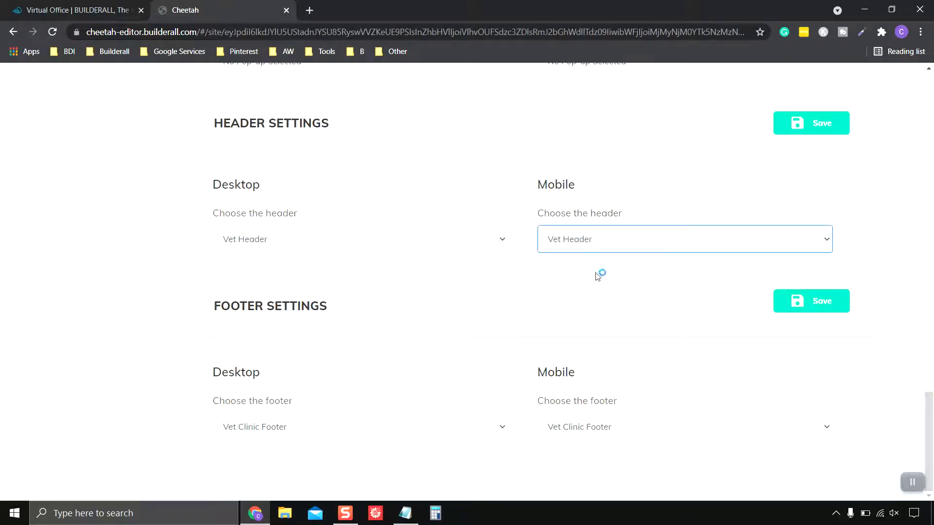
# Keep Vet Clinic Footer for desktop and mobile, then save the page settings
pyautogui.click(363, 435)
pyautogui.click(327, 460)
pyautogui.click(605, 433)
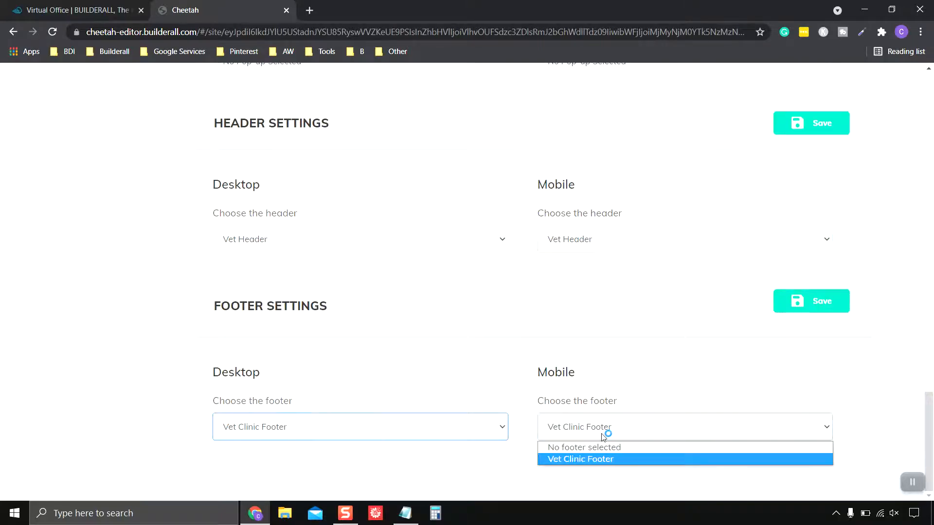
pyautogui.click(604, 459)
pyautogui.scroll(1, 822, 337)
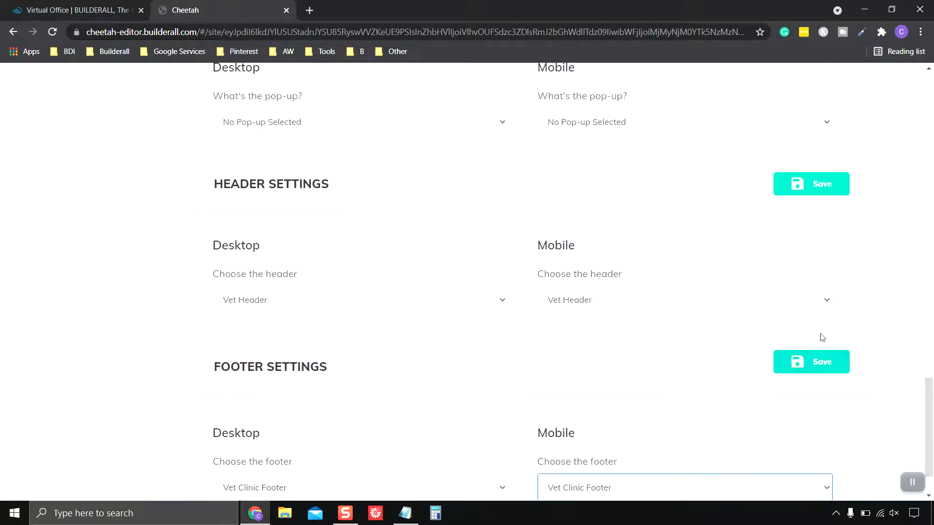
pyautogui.click(826, 371)
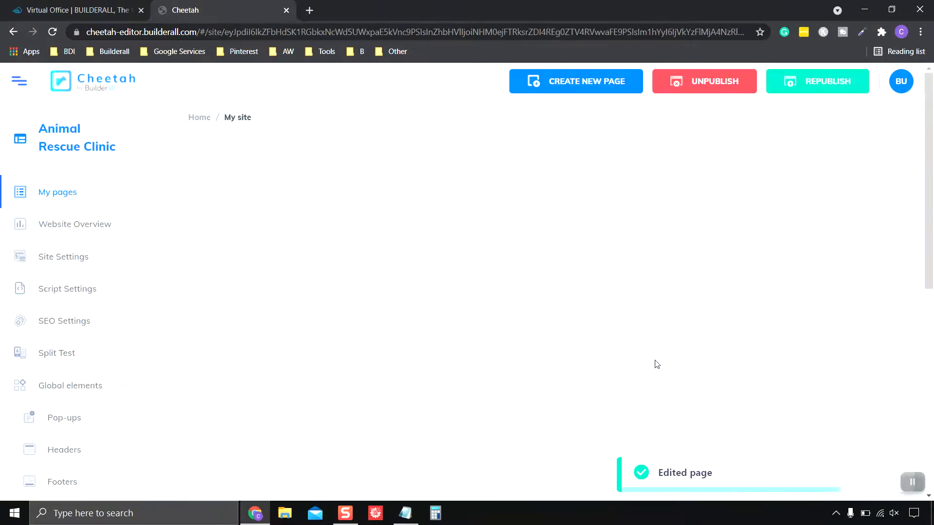
# Reorder the pages so the THANK YOU card sits after CONTACT
pyautogui.scroll(-1, 657, 364)
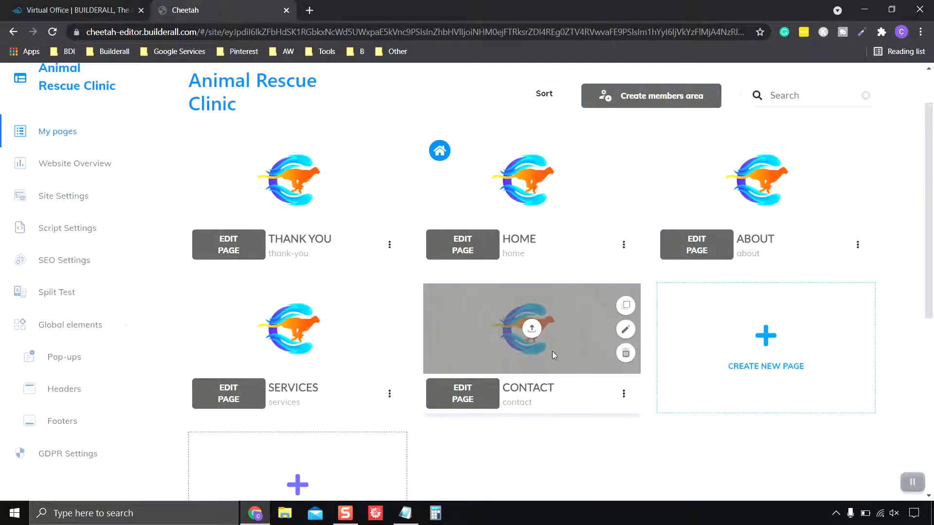
pyautogui.scroll(1, 553, 351)
pyautogui.scroll(-1, 552, 351)
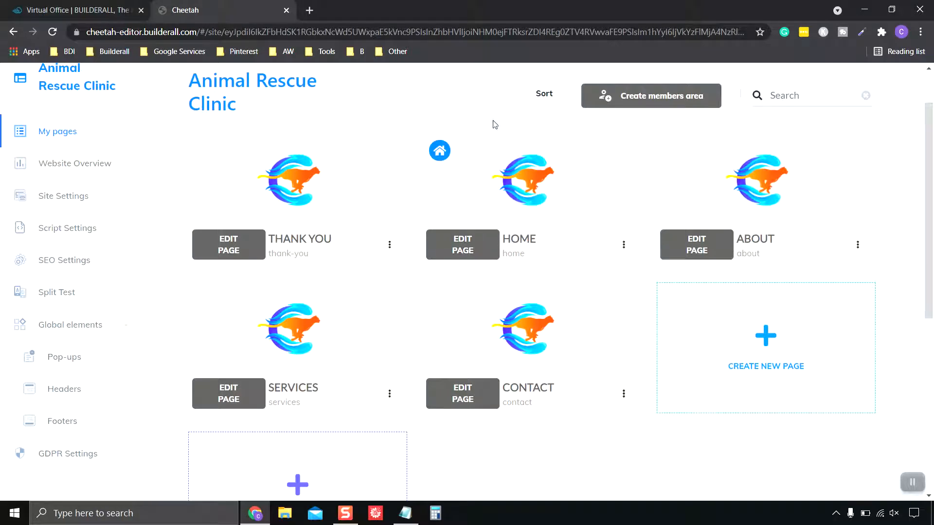
pyautogui.click(545, 94)
pyautogui.moveTo(298, 179); pyautogui.dragTo(515, 348)
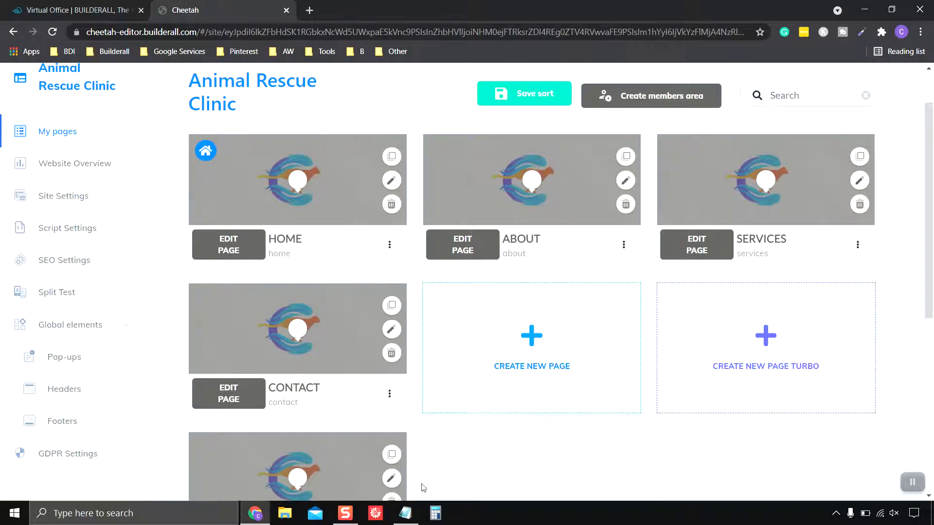
pyautogui.scroll(-1, 423, 487)
pyautogui.moveTo(308, 413); pyautogui.dragTo(536, 276)
# Open the THANK YOU page in the page editor
pyautogui.scroll(1, 597, 435)
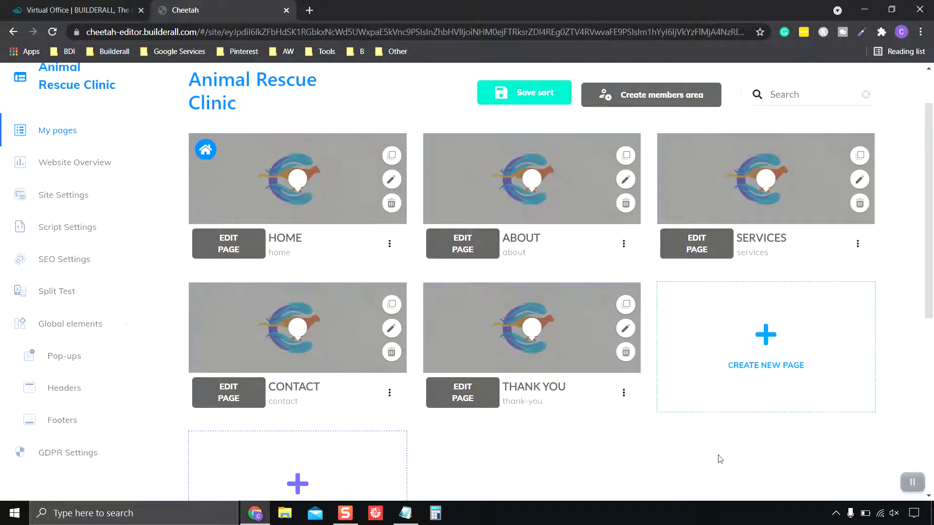
pyautogui.scroll(-1, 696, 445)
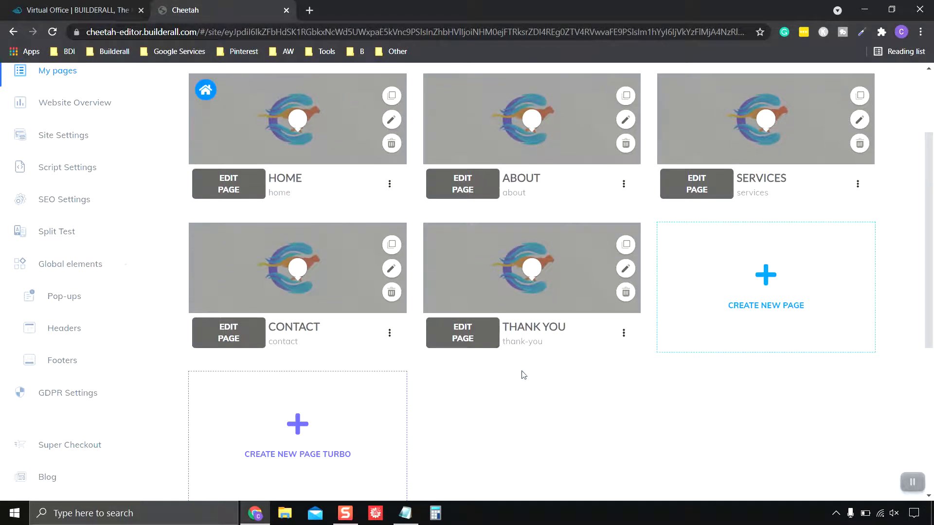
pyautogui.click(467, 336)
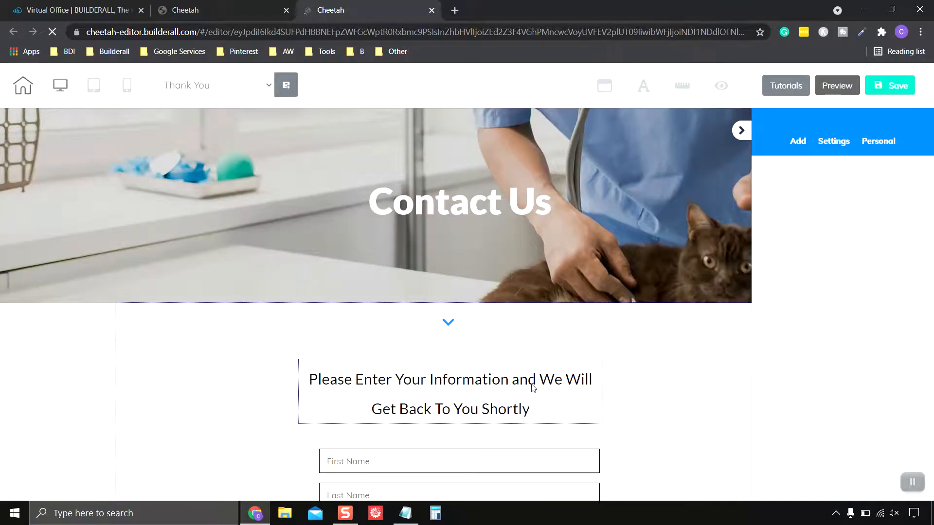
pyautogui.scroll(-3, 636, 271)
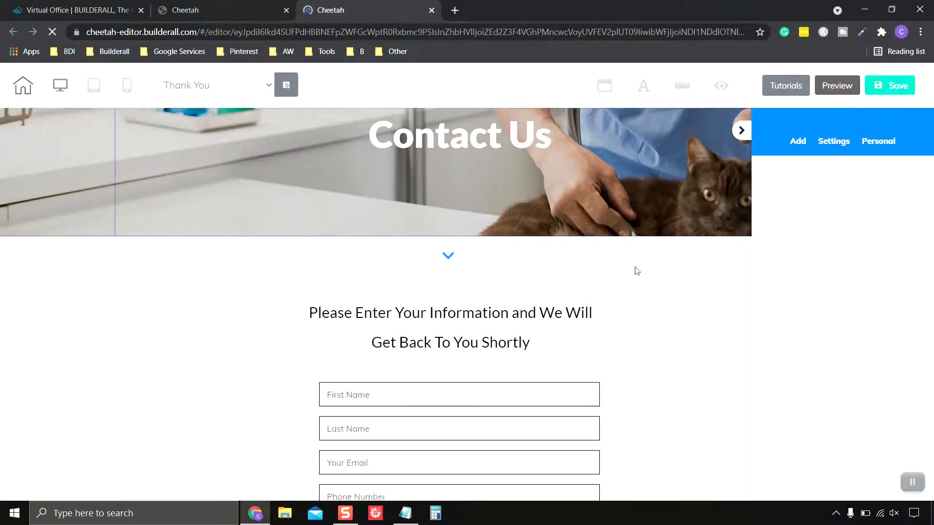
pyautogui.scroll(3, 639, 309)
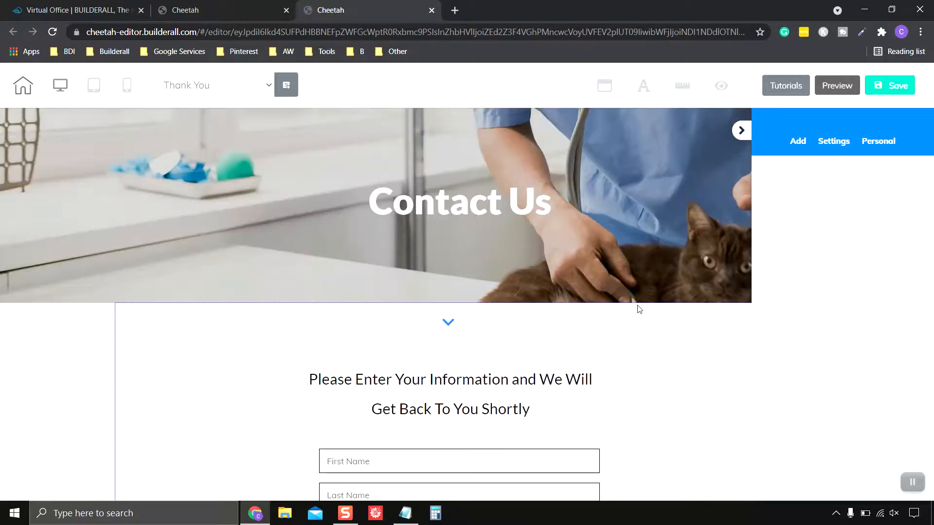
pyautogui.scroll(-4, 526, 350)
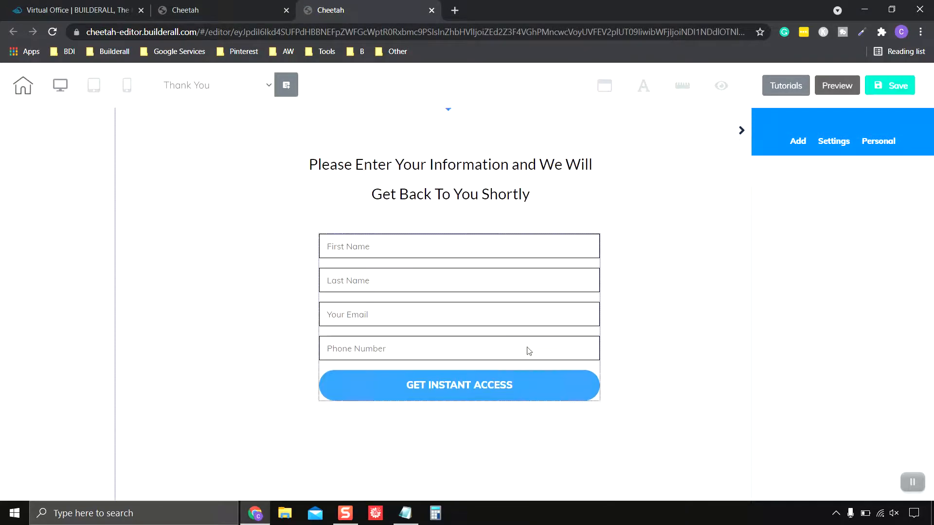
pyautogui.scroll(4, 529, 351)
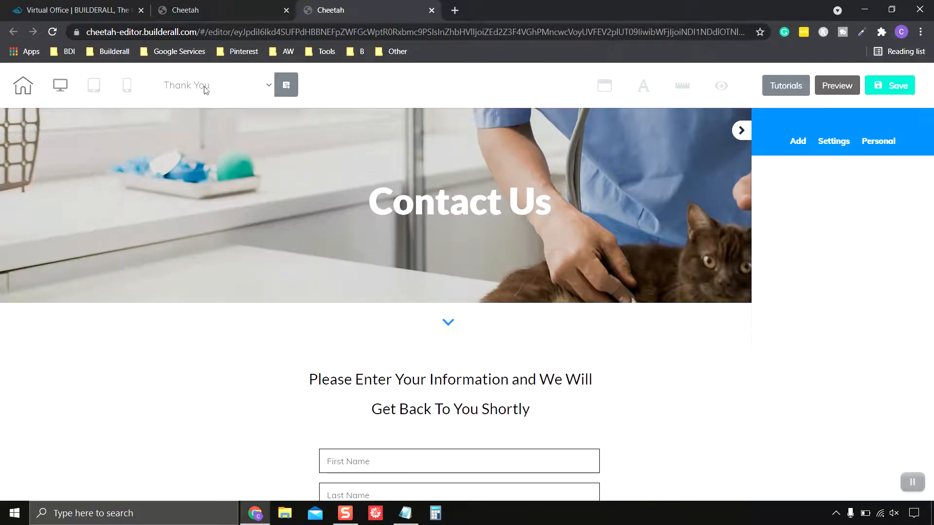
pyautogui.click(238, 92)
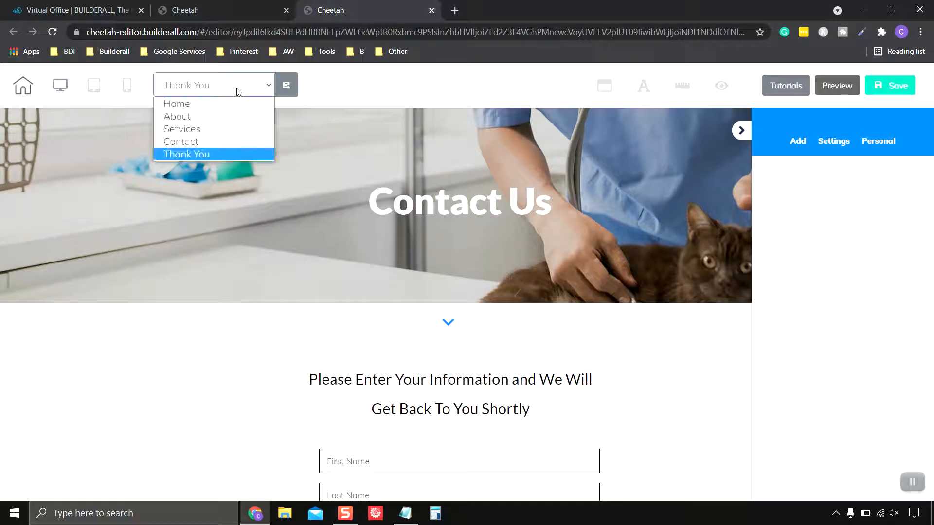
pyautogui.click(238, 92)
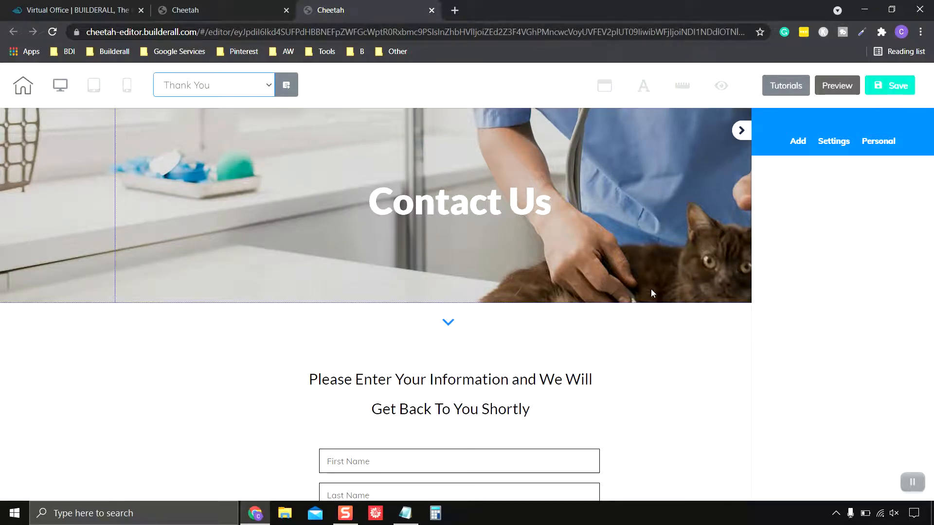
pyautogui.click(525, 208)
pyautogui.click(526, 208)
# Change the banner heading from Contact Us to 'Thank You', centred on the image
pyautogui.moveTo(551, 207); pyautogui.dragTo(370, 201)
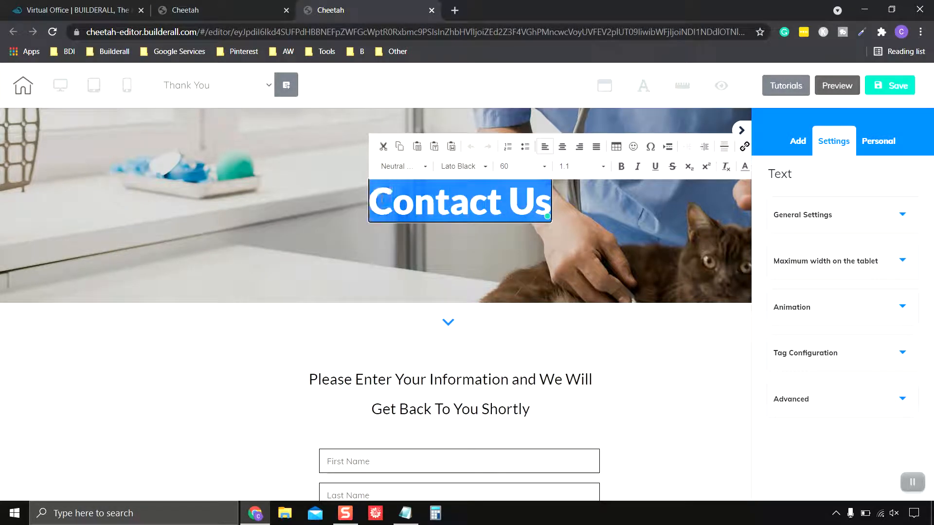
pyautogui.write('Thank You')
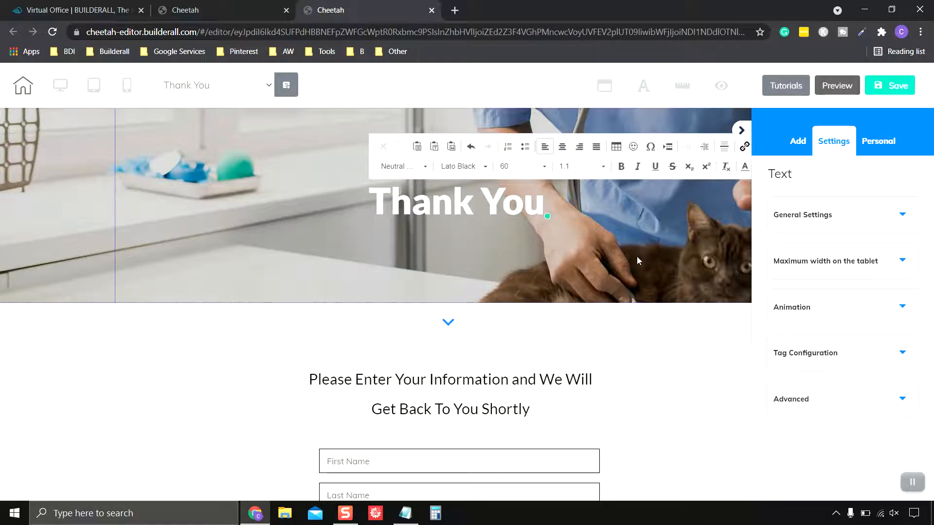
pyautogui.click(684, 331)
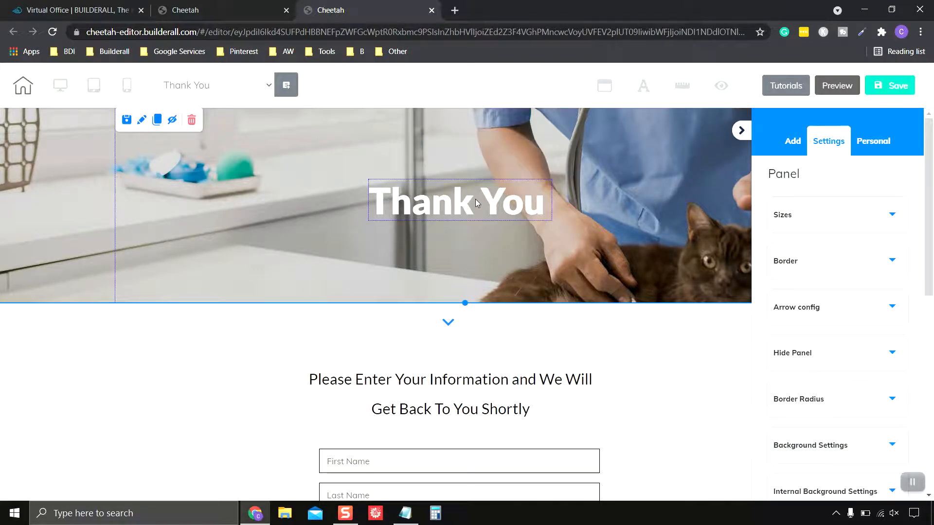
pyautogui.moveTo(475, 199); pyautogui.dragTo(471, 202)
pyautogui.click(631, 233)
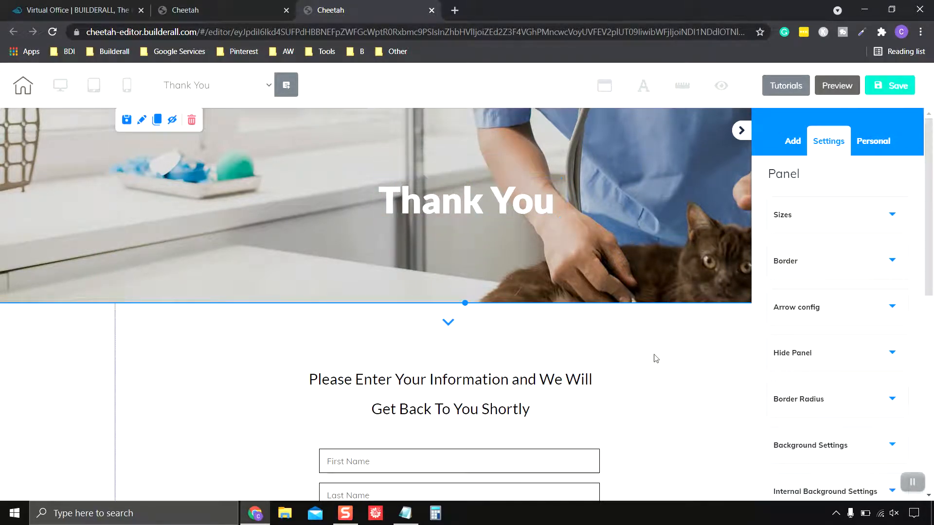
# Delete the contact form from the page
pyautogui.scroll(-4, 655, 359)
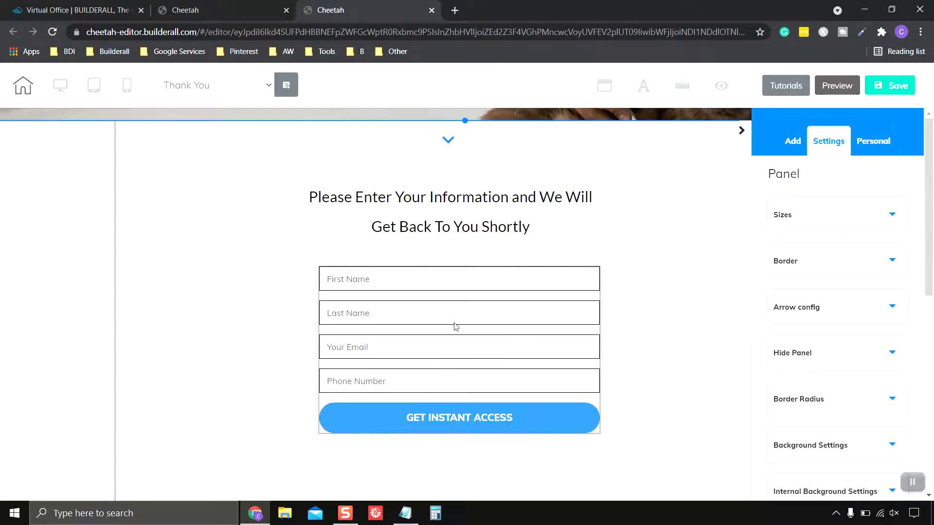
pyautogui.click(483, 341)
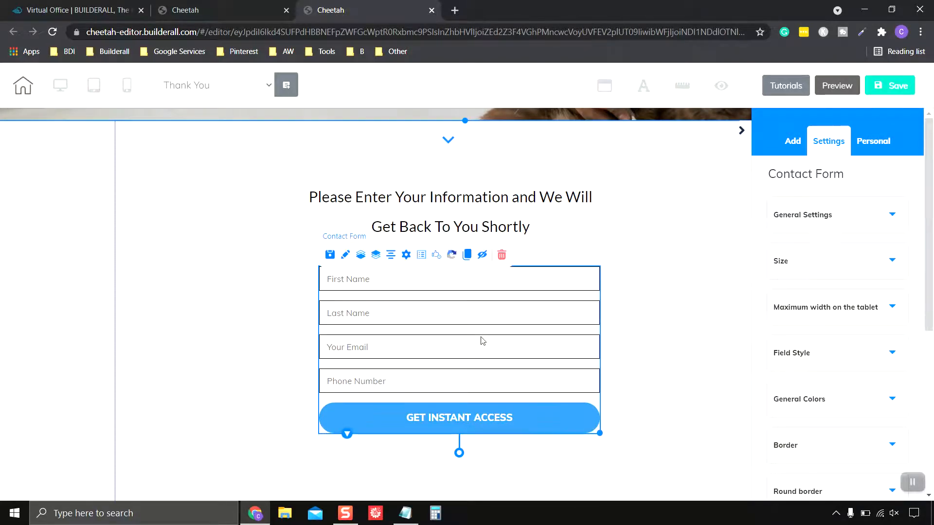
pyautogui.click(501, 255)
pyautogui.press('Return')
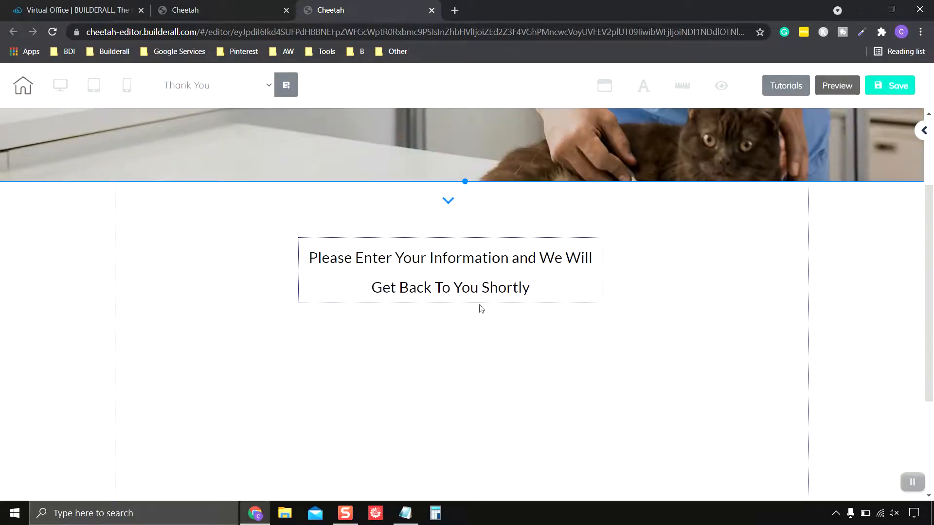
# Replace the text block with 'Thank You For Your Question. We Will Be In Touch Shortly'
pyautogui.doubleClick(531, 290)
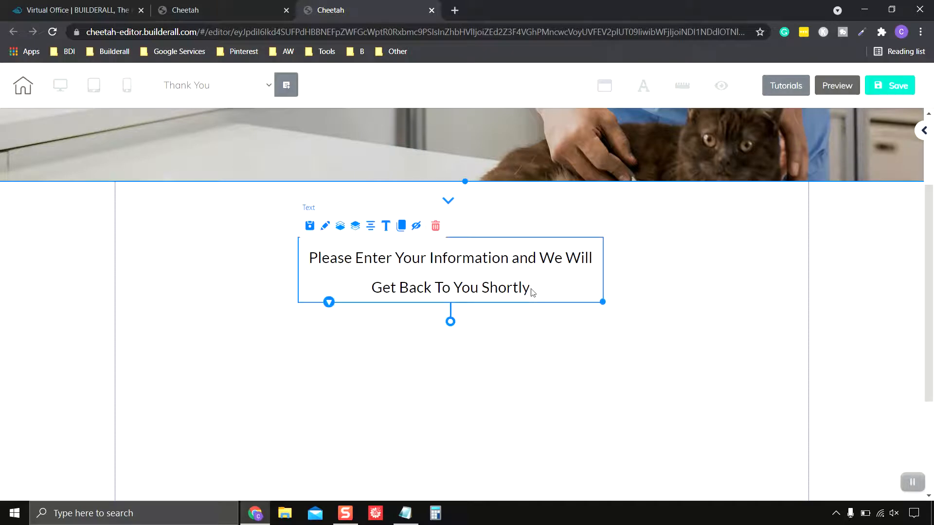
pyautogui.moveTo(533, 290); pyautogui.dragTo(313, 258)
pyautogui.write('Than')
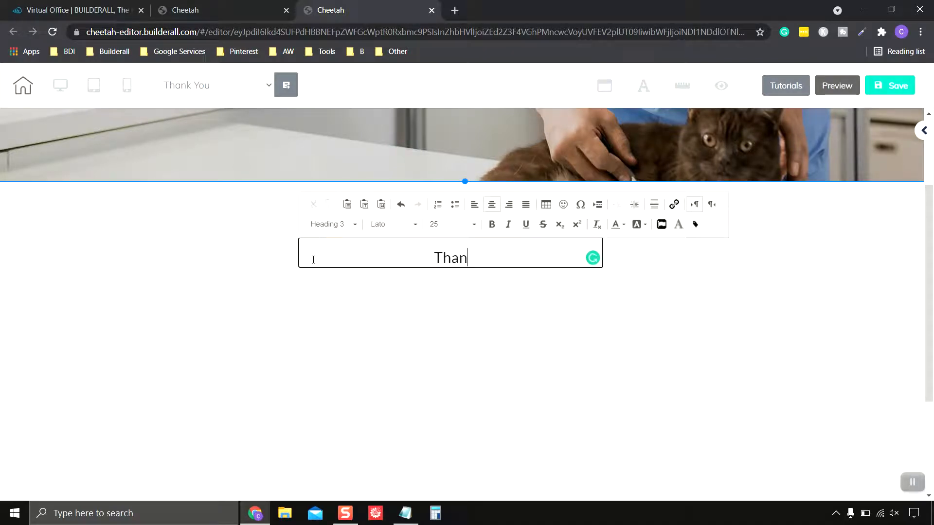
pyautogui.write('k You F')
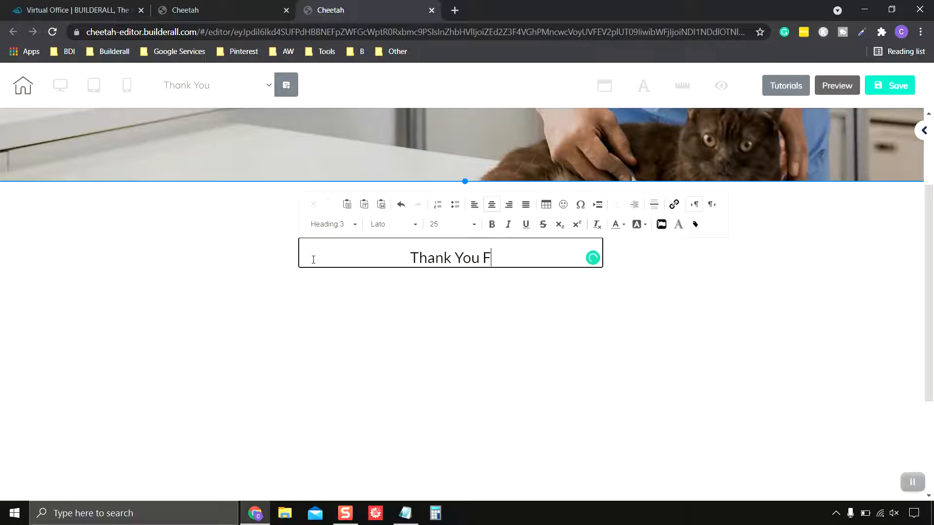
pyautogui.write('or Your')
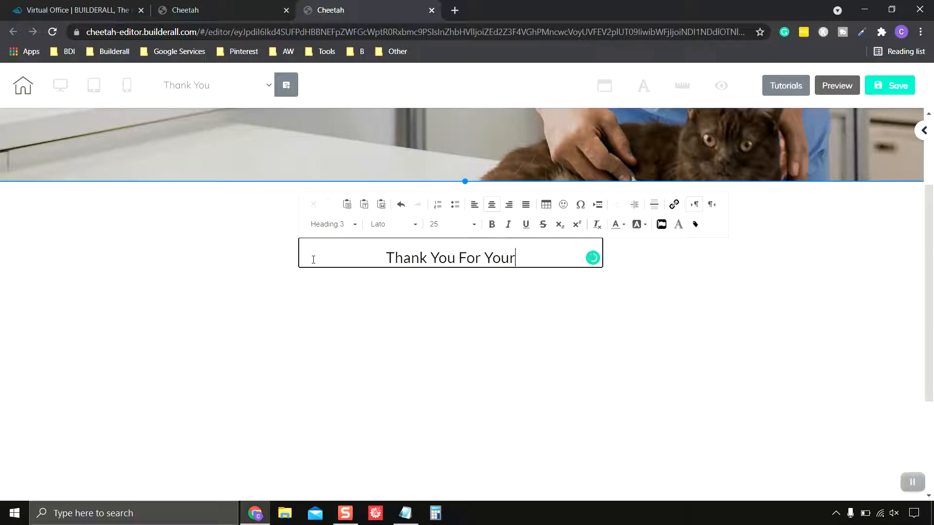
pyautogui.write(' Que')
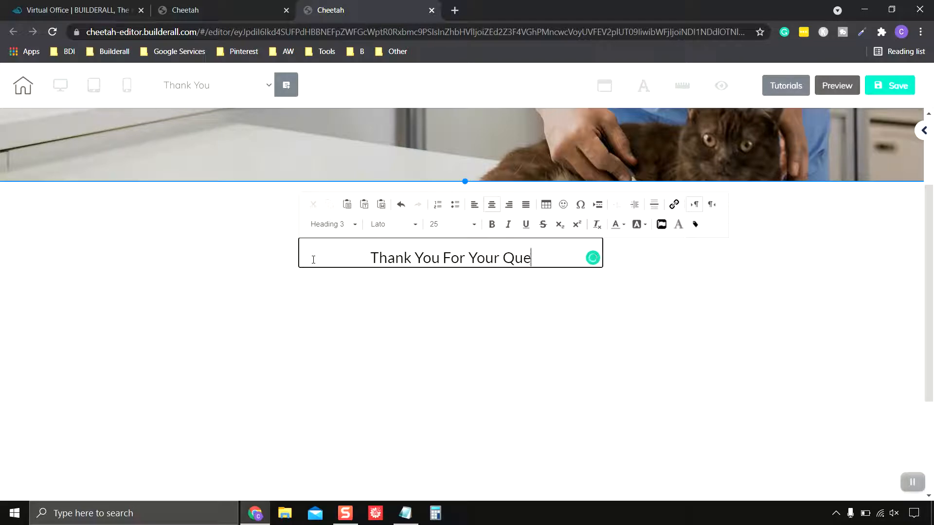
pyautogui.write('stion.')
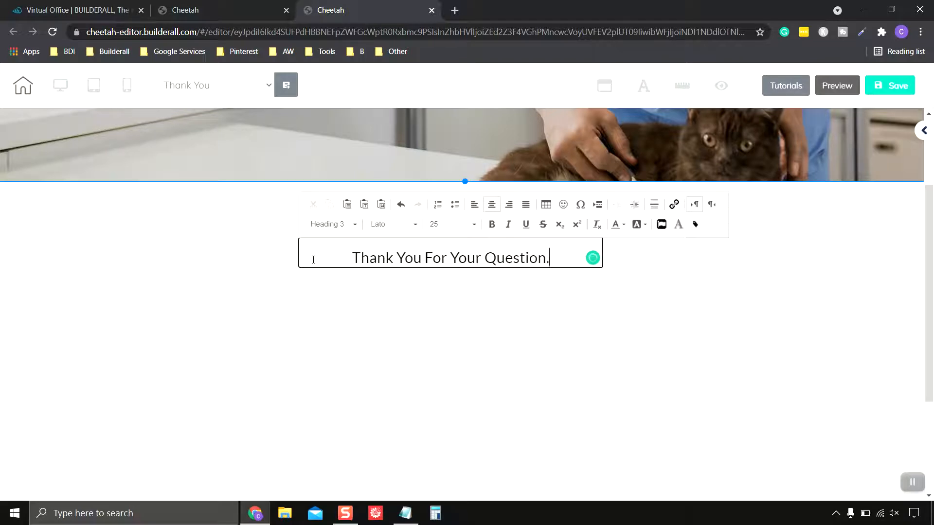
pyautogui.write(' We W')
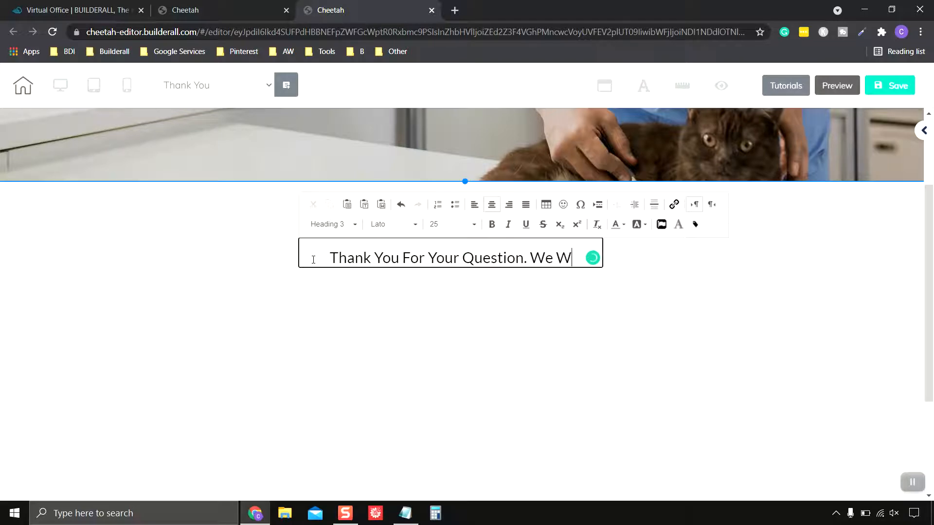
pyautogui.write('ill Be TRouch')
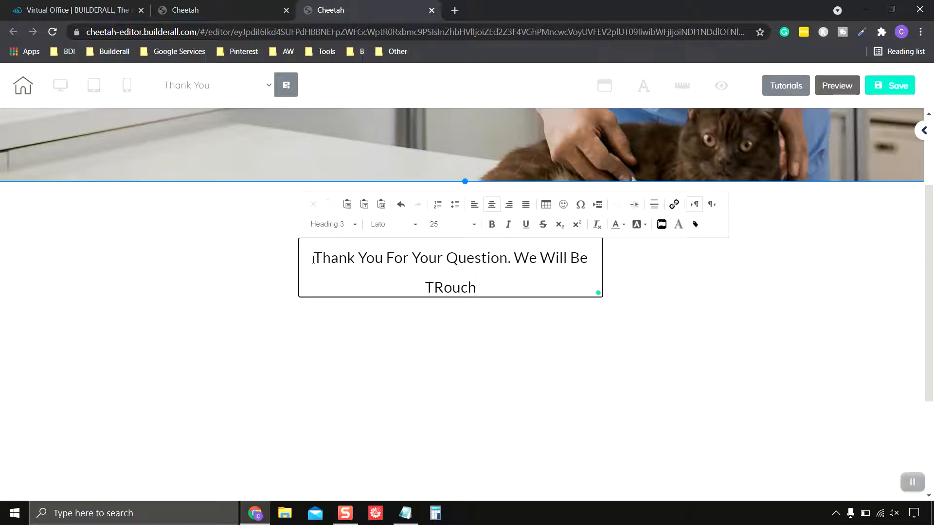
pyautogui.press('BackSpace')
pyautogui.press('BackSpace')
pyautogui.press('BackSpace')
pyautogui.press('BackSpace')
pyautogui.press('BackSpace')
pyautogui.write('ouch Shortly')
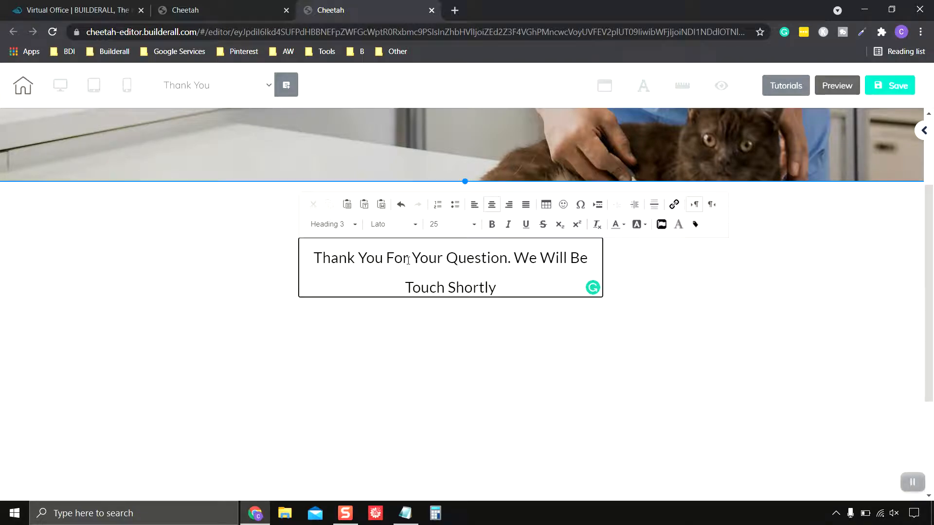
pyautogui.press('Home')
pyautogui.write('In')
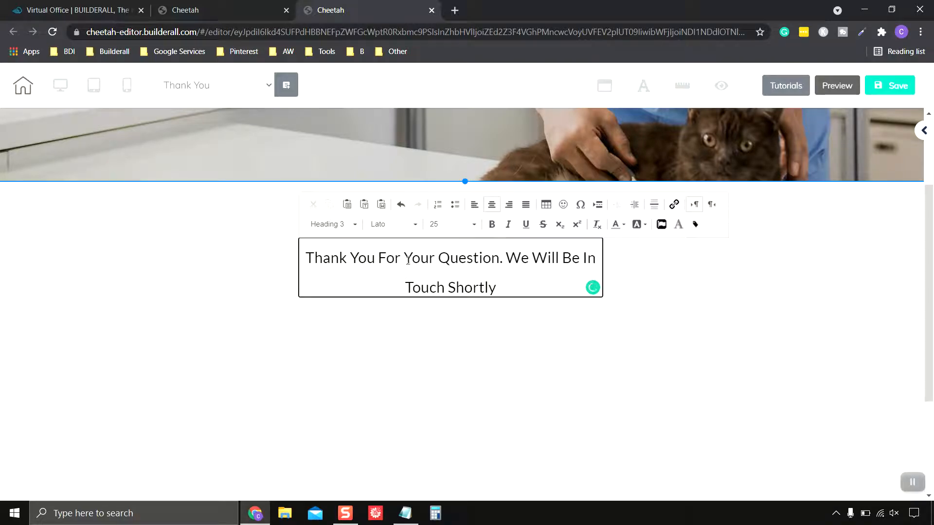
pyautogui.click(564, 312)
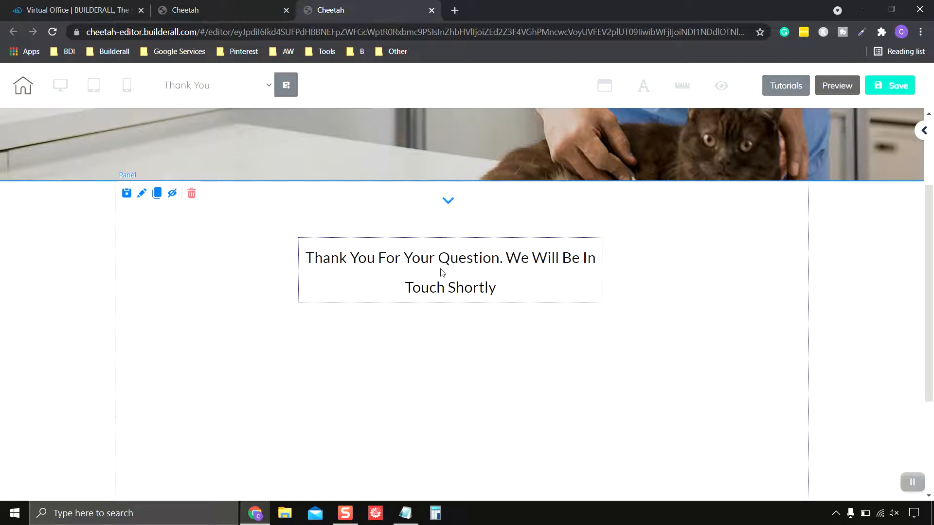
# Centre the thank-you message box, then bring up the add-elements panel
pyautogui.moveTo(442, 272); pyautogui.dragTo(444, 272)
pyautogui.click(670, 317)
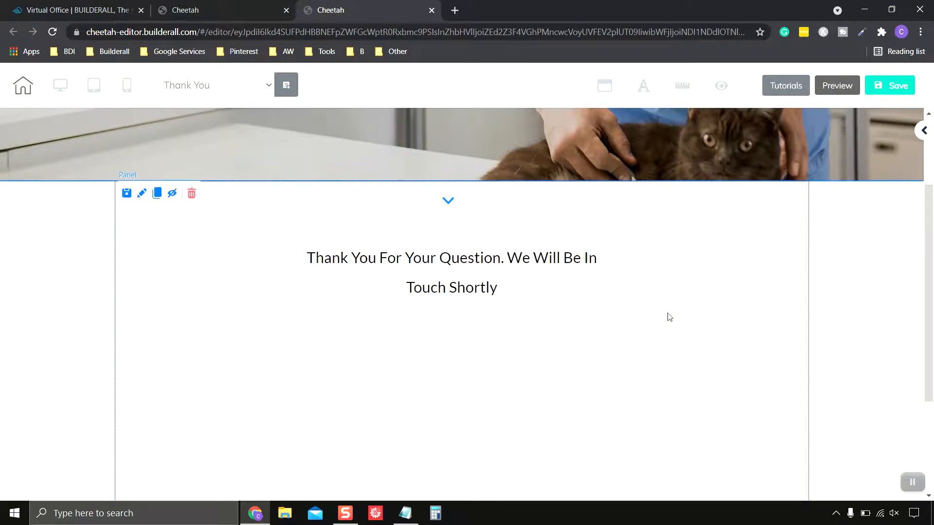
pyautogui.scroll(3, 673, 314)
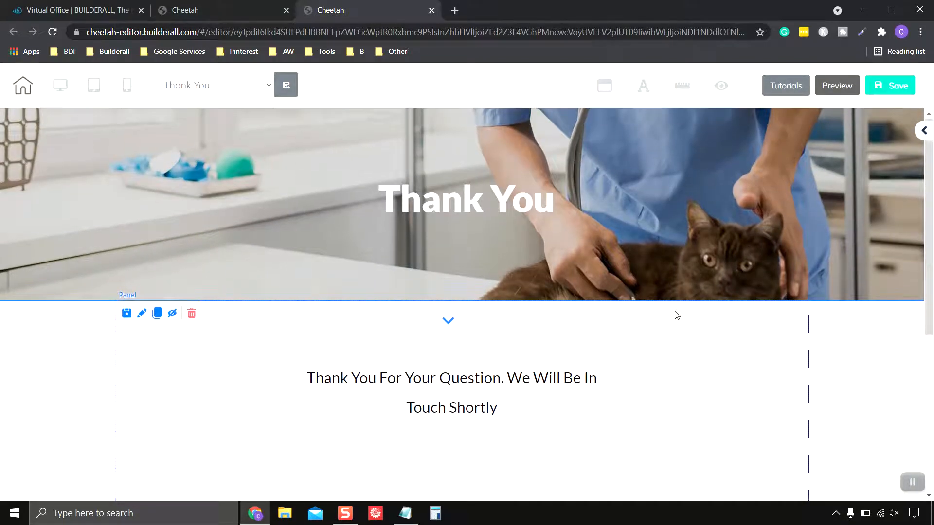
pyautogui.scroll(-3, 676, 315)
pyautogui.scroll(2, 676, 316)
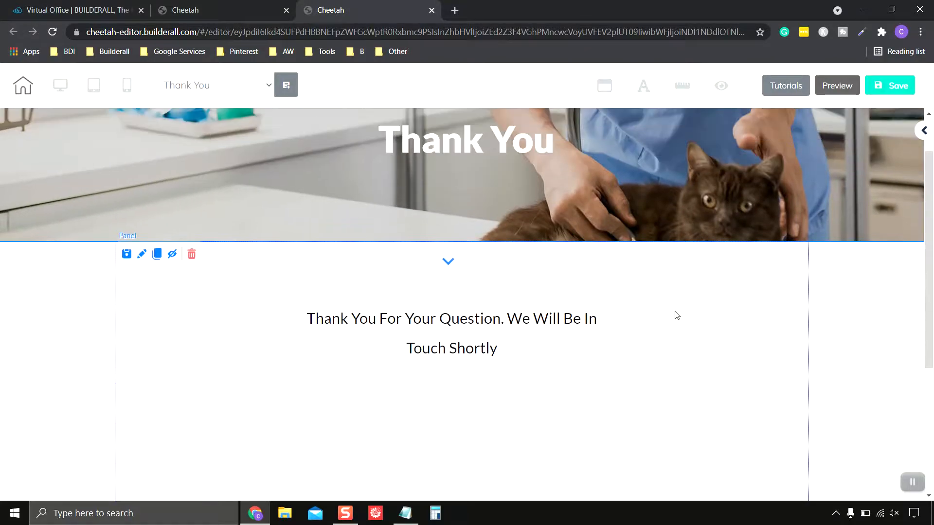
pyautogui.scroll(-3, 676, 316)
pyautogui.scroll(1, 676, 315)
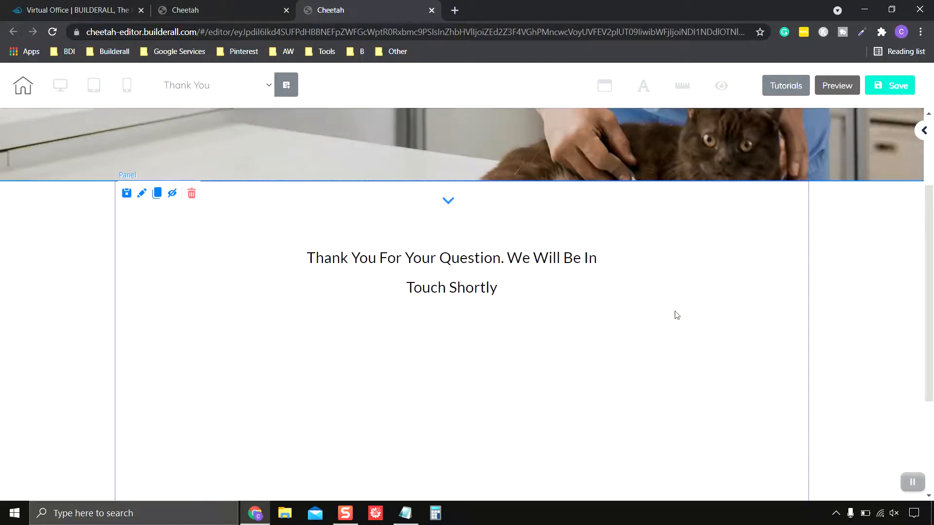
pyautogui.scroll(3, 677, 315)
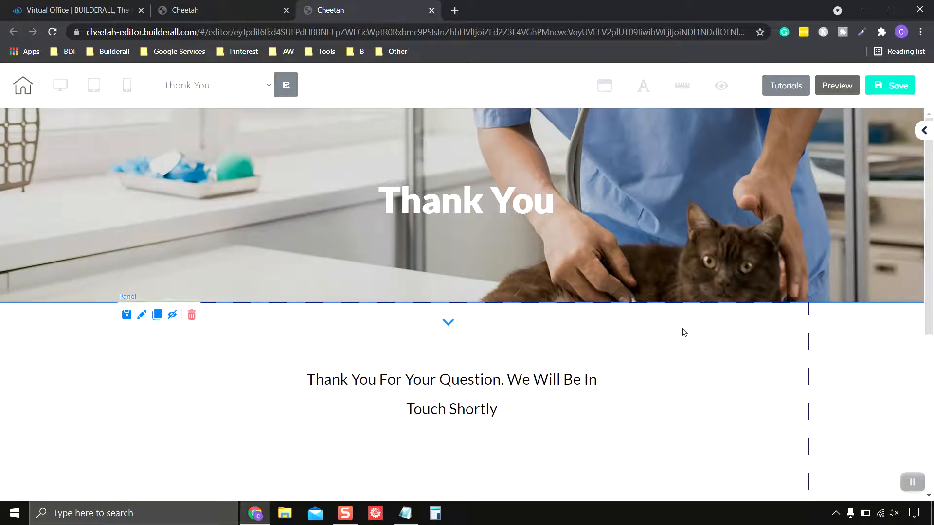
pyautogui.scroll(-2, 681, 330)
pyautogui.scroll(2, 827, 325)
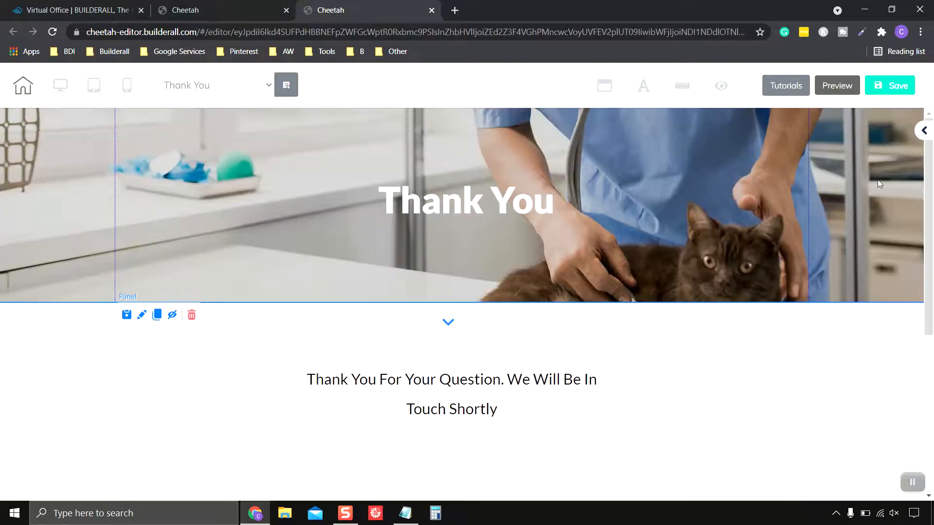
pyautogui.click(924, 131)
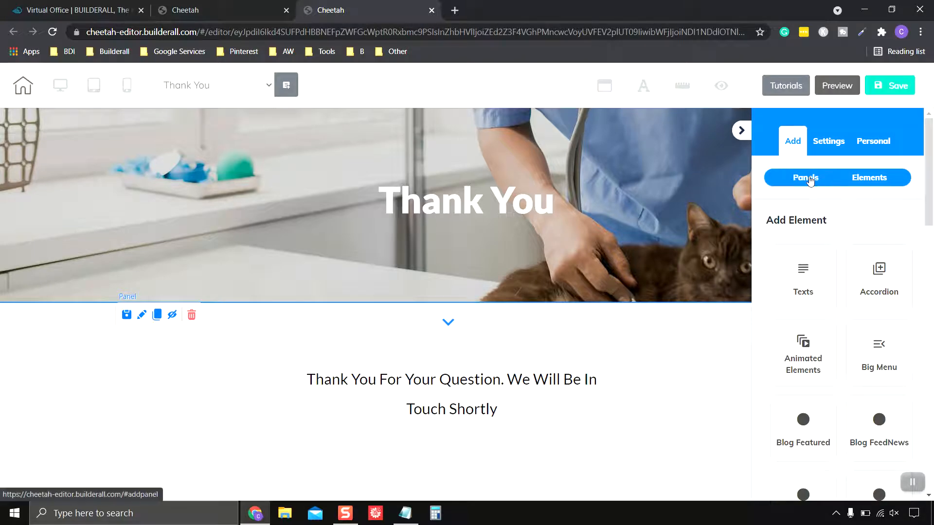
# Place the pill-shaped 'Register now' button style below the thank-you message
pyautogui.scroll(-4, 895, 239)
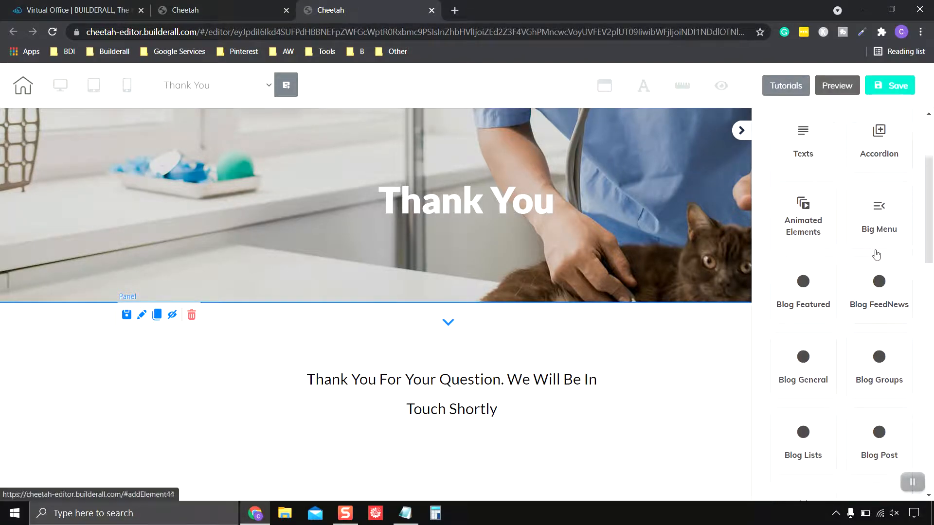
pyautogui.scroll(-4, 879, 260)
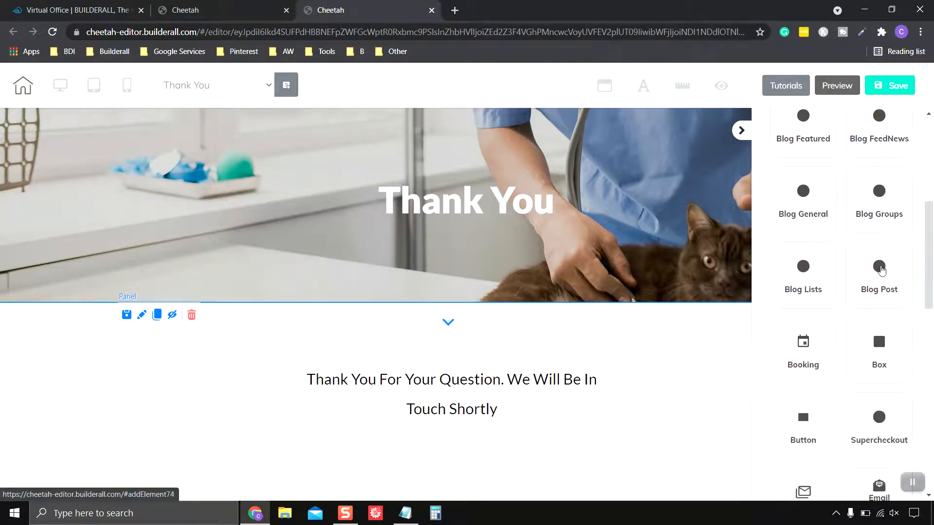
pyautogui.scroll(-1, 881, 271)
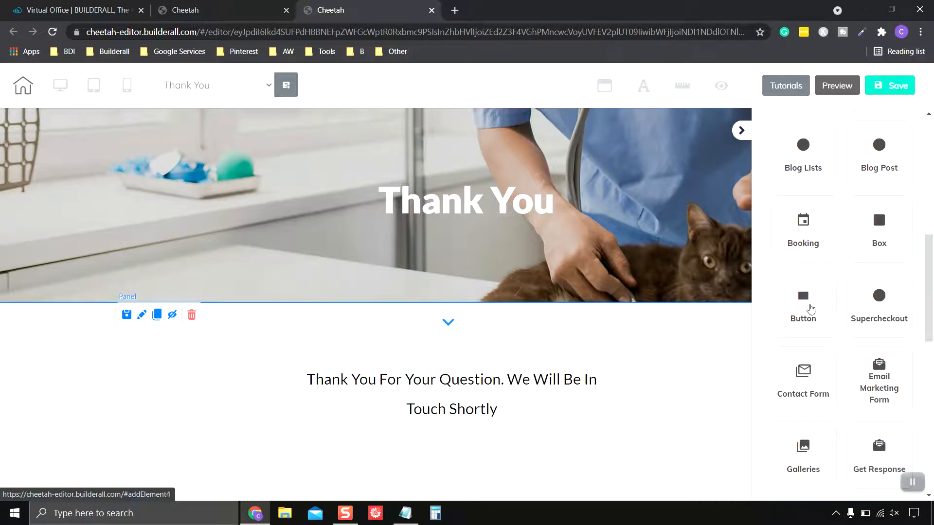
pyautogui.click(798, 309)
pyautogui.scroll(-4, 918, 269)
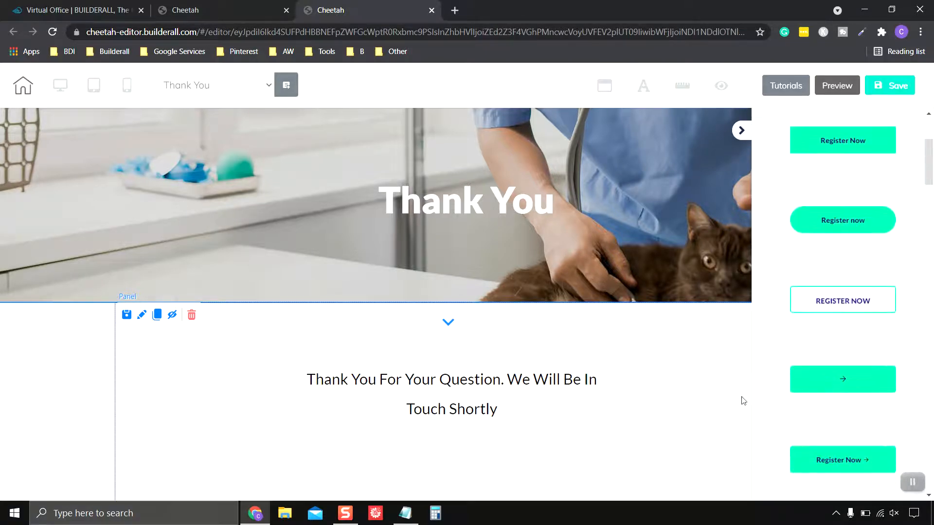
pyautogui.scroll(-1, 740, 398)
pyautogui.scroll(-1, 915, 315)
pyautogui.scroll(-3, 914, 314)
pyautogui.scroll(6, 915, 315)
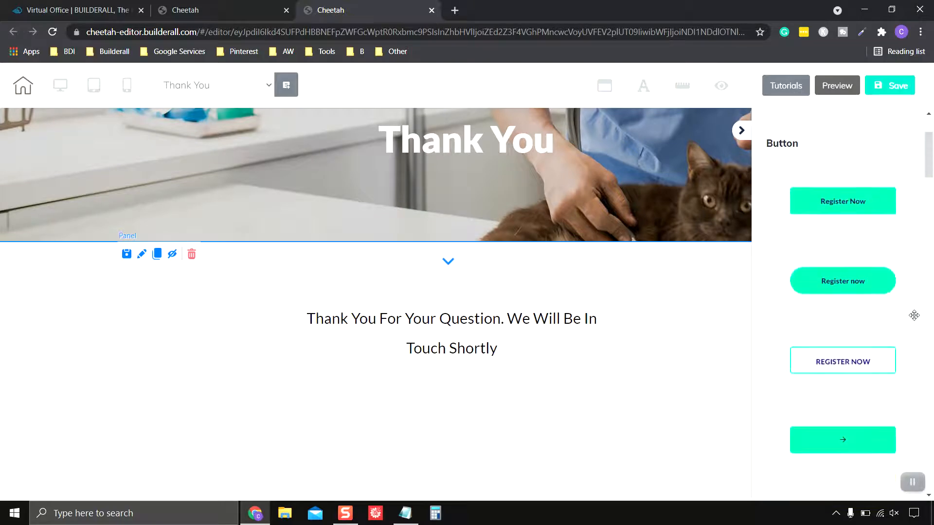
pyautogui.scroll(-2, 914, 315)
pyautogui.moveTo(864, 170); pyautogui.dragTo(471, 406)
# Centre the new button beneath the thank-you text
pyautogui.scroll(-1, 642, 395)
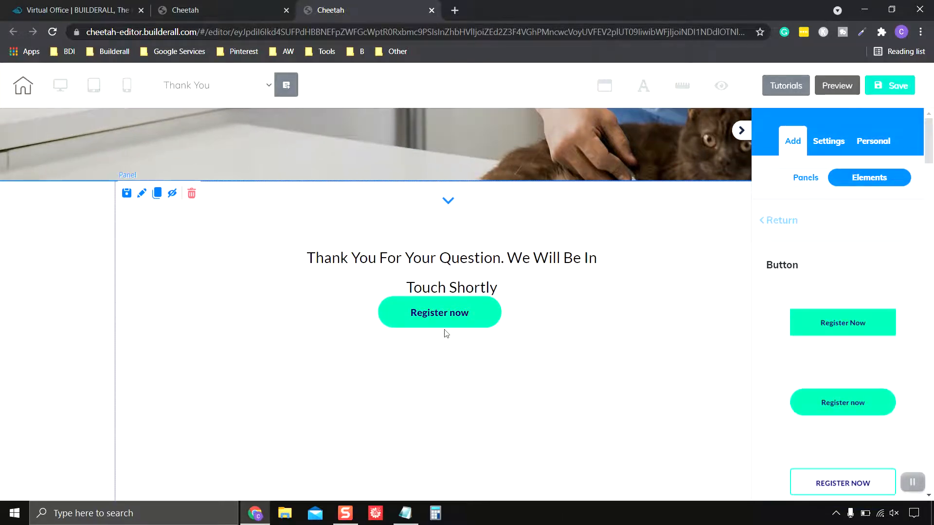
pyautogui.click(442, 322)
pyautogui.moveTo(442, 322); pyautogui.dragTo(453, 342)
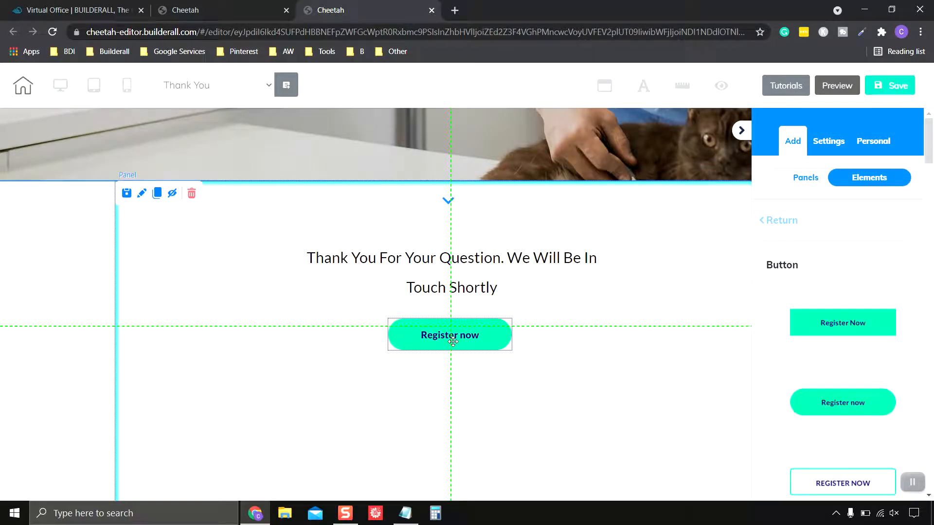
# Change the Register now button's background colour from mint green to light blue
pyautogui.click(686, 391)
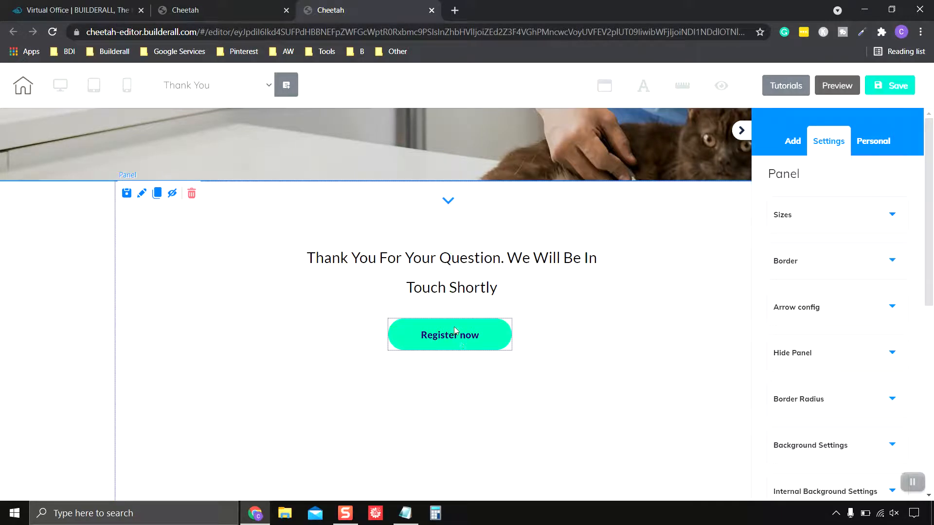
pyautogui.click(460, 339)
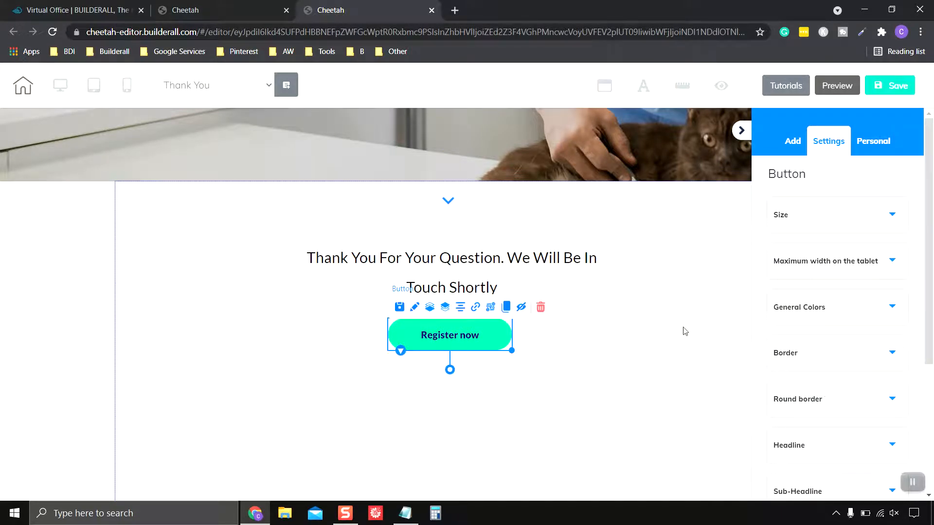
pyautogui.scroll(-1, 834, 249)
pyautogui.click(834, 249)
pyautogui.scroll(-2, 880, 290)
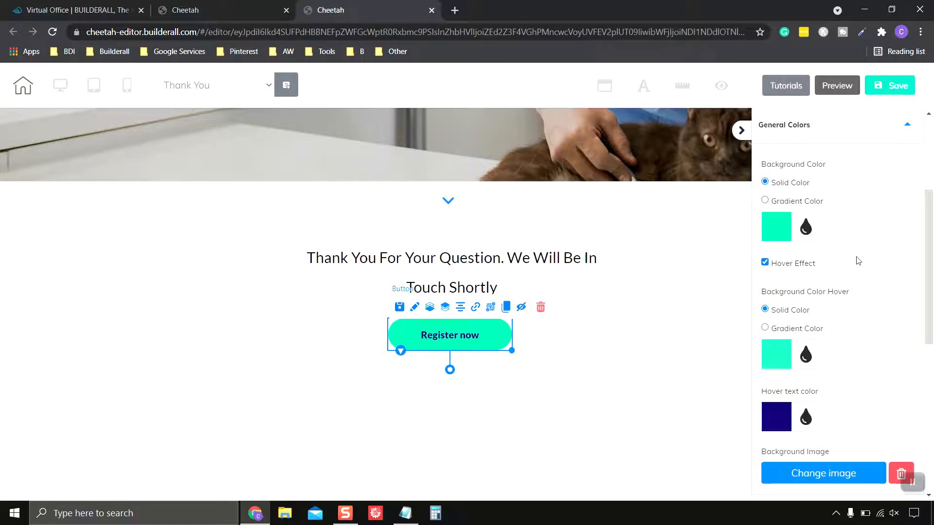
pyautogui.click(782, 230)
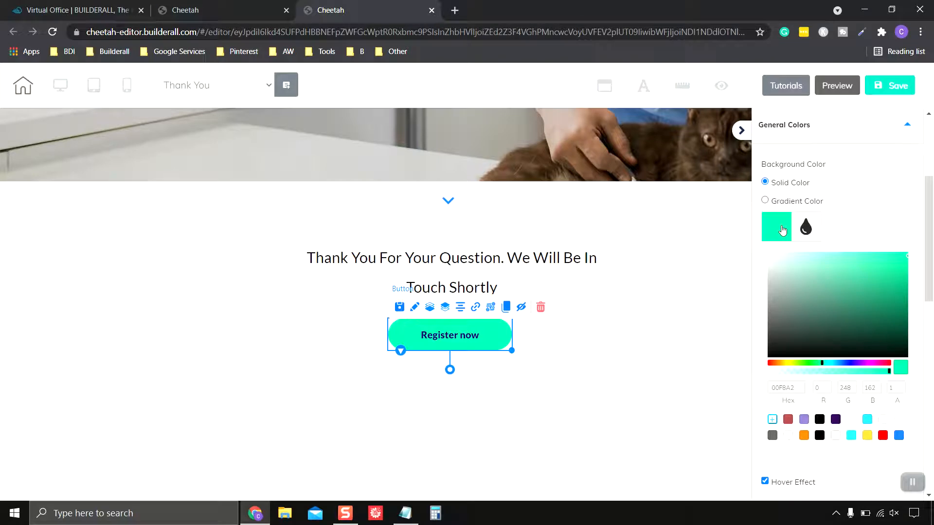
pyautogui.moveTo(835, 364); pyautogui.dragTo(839, 365)
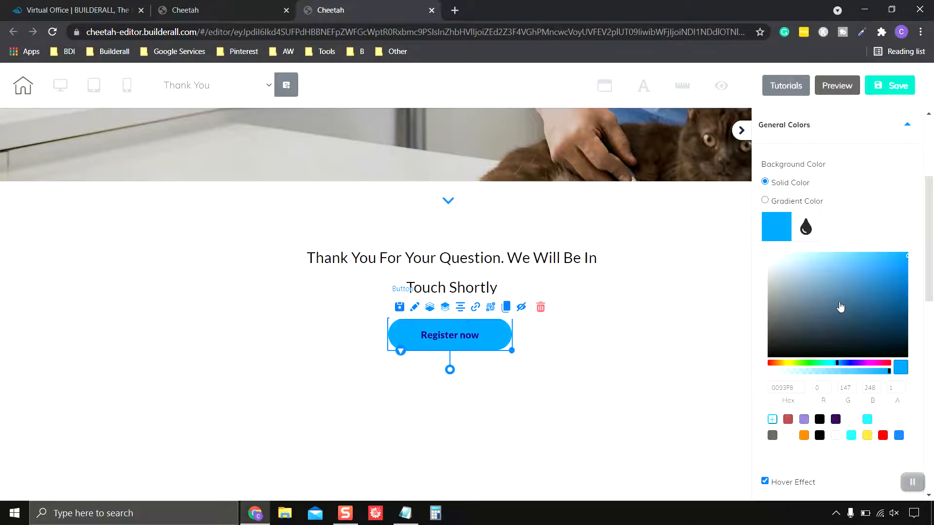
pyautogui.moveTo(856, 280); pyautogui.dragTo(874, 273)
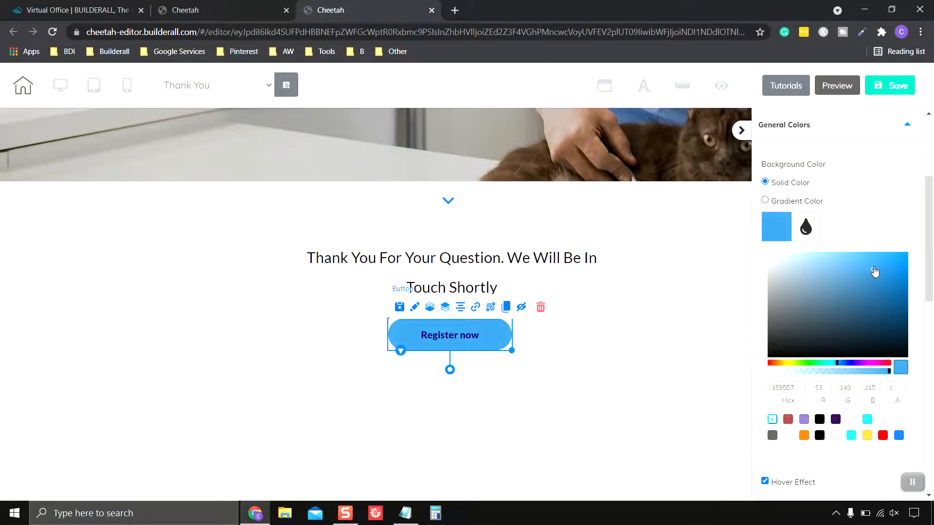
pyautogui.click(778, 228)
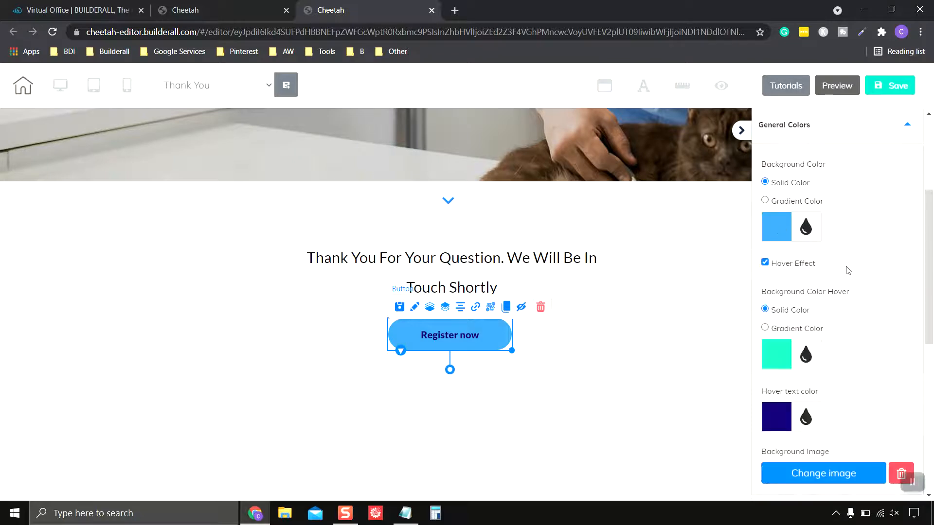
pyautogui.scroll(-7, 849, 271)
pyautogui.scroll(2, 864, 271)
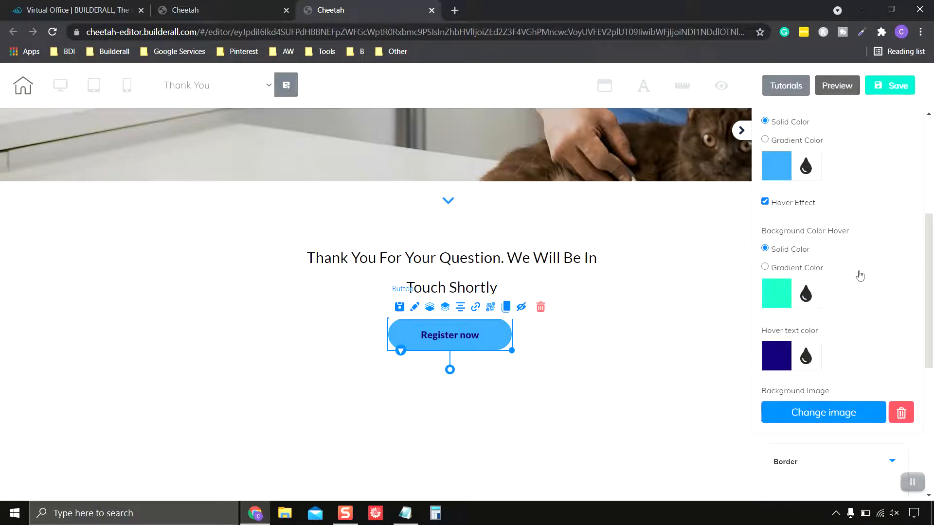
# Set the button's hover background colour to grey (BEBEBE)
pyautogui.click(780, 304)
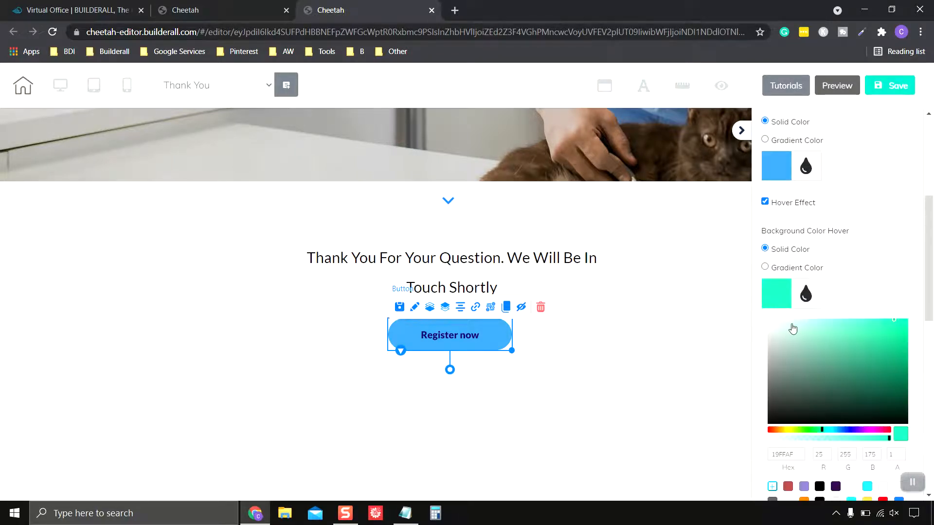
pyautogui.click(782, 340)
pyautogui.moveTo(783, 341)
pyautogui.mouseDown()
pyautogui.moveTo(767, 344)
pyautogui.moveTo(770, 335)
pyautogui.moveTo(769, 350)
pyautogui.mouseUp()
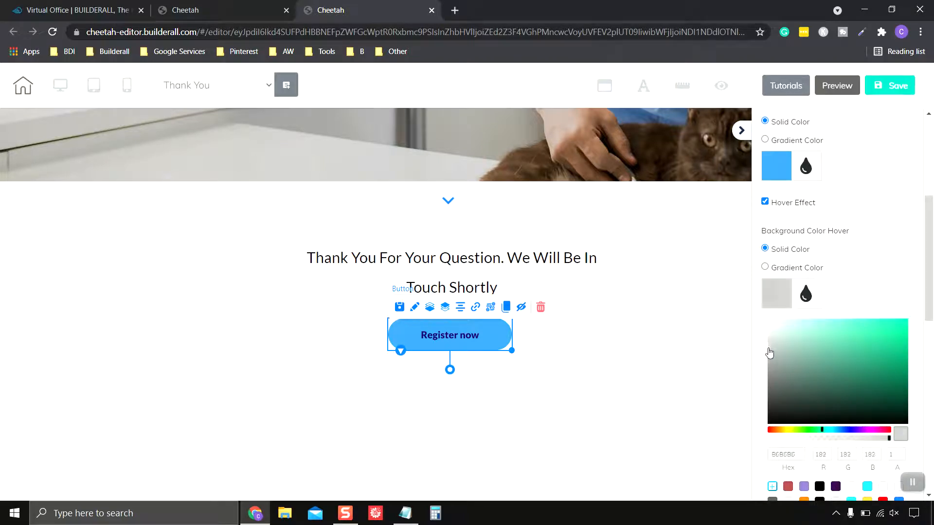
pyautogui.click(769, 297)
pyautogui.scroll(-2, 881, 292)
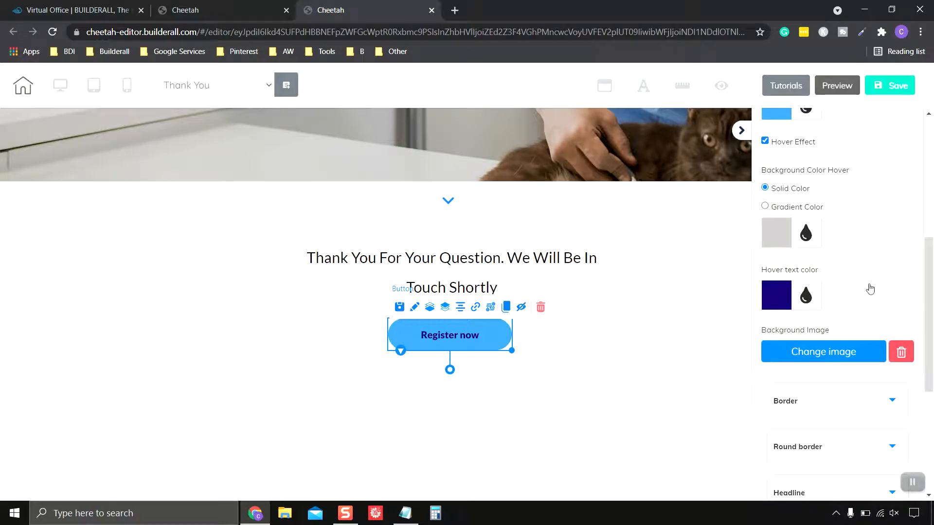
# Set the hover text colour to white (FFFFFF) and expand the Headline settings
pyautogui.click(777, 301)
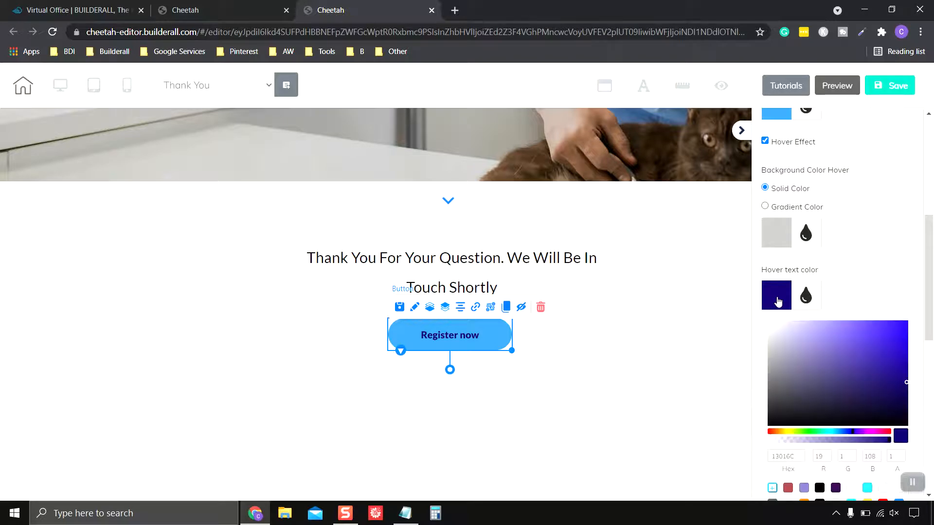
pyautogui.click(769, 322)
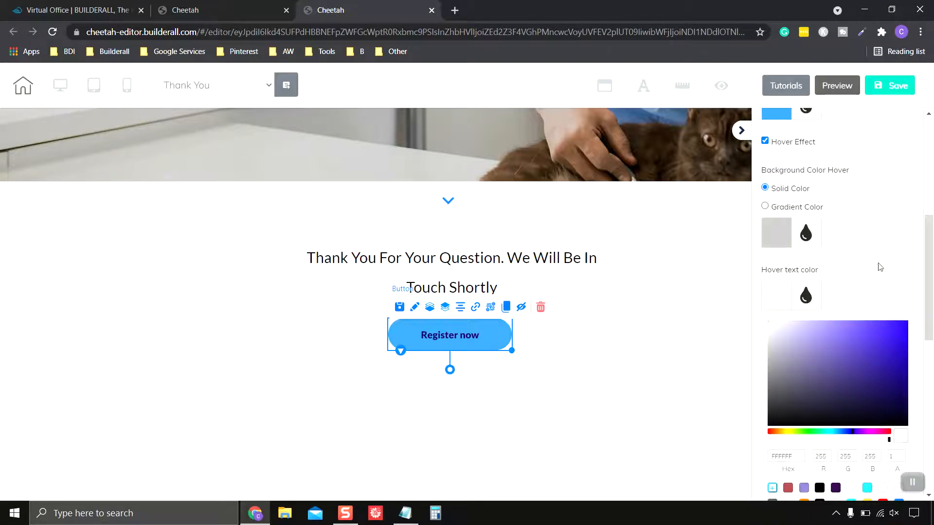
pyautogui.scroll(3, 881, 267)
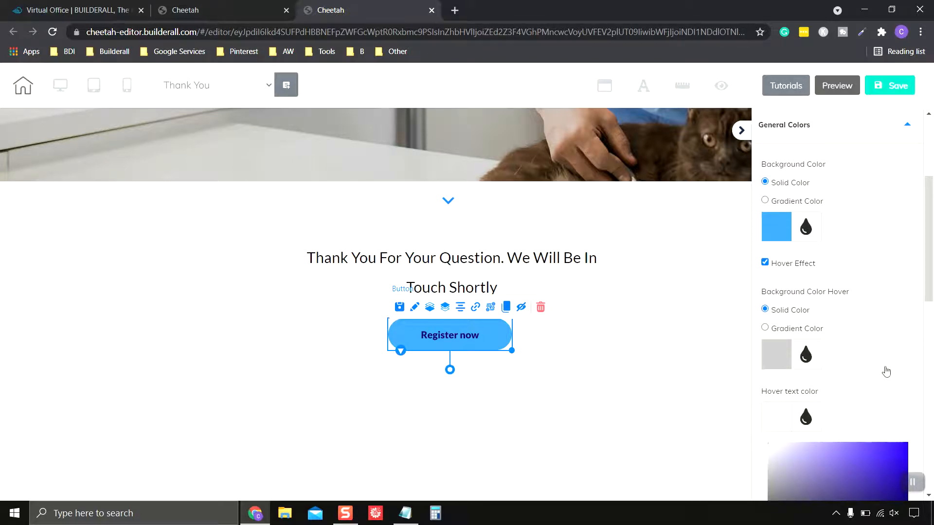
pyautogui.scroll(2, 871, 346)
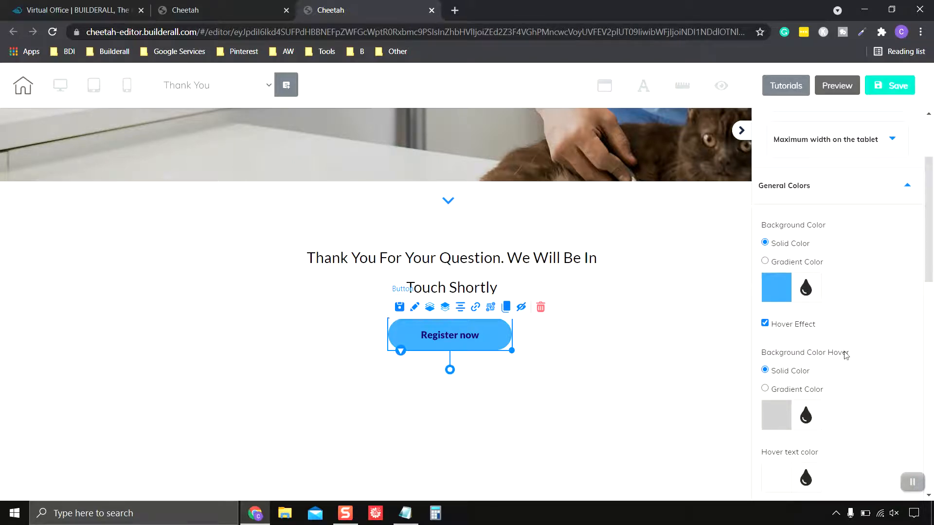
pyautogui.scroll(1, 847, 355)
pyautogui.scroll(-1, 870, 348)
pyautogui.scroll(-2, 891, 413)
pyautogui.click(913, 482)
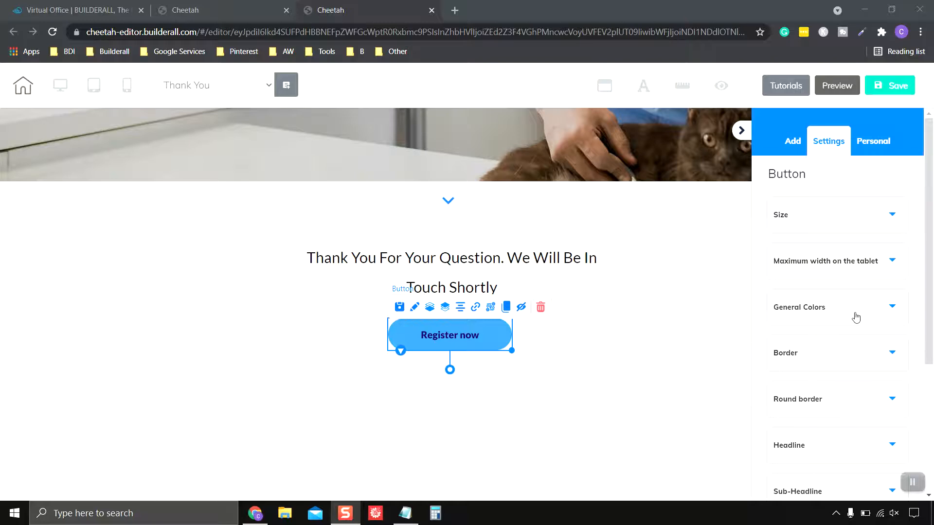
pyautogui.scroll(-4, 855, 317)
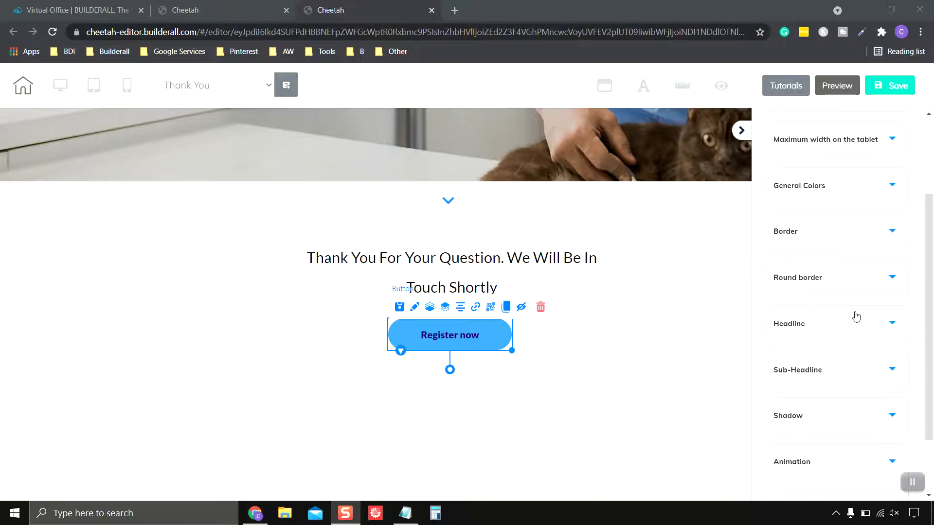
pyautogui.click(833, 271)
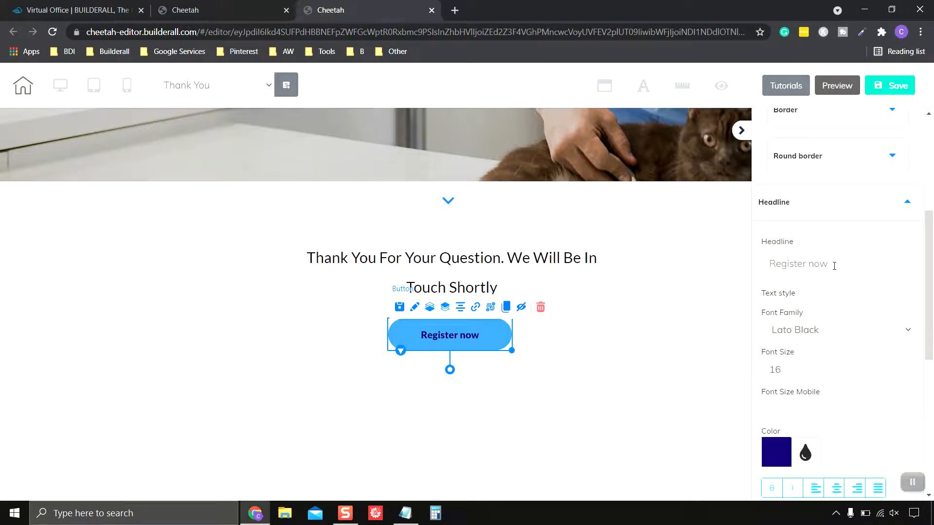
# Change the button label to 'Back To Home Page' in white text
pyautogui.moveTo(840, 264); pyautogui.dragTo(766, 264)
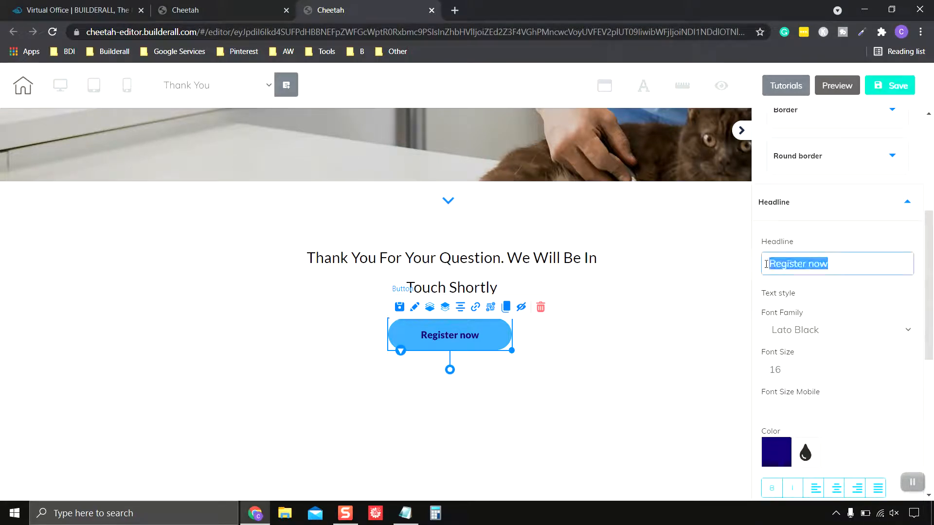
pyautogui.write('Ba')
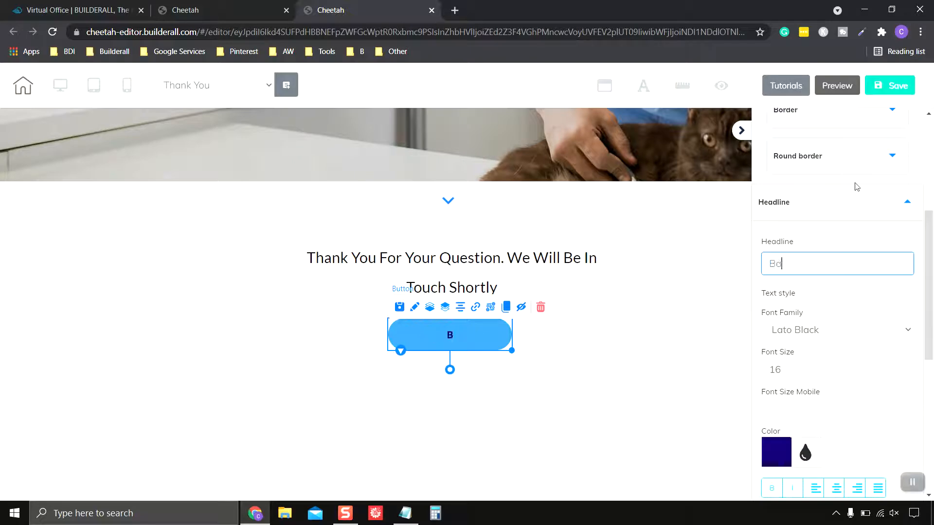
pyautogui.write('ck To Home Page')
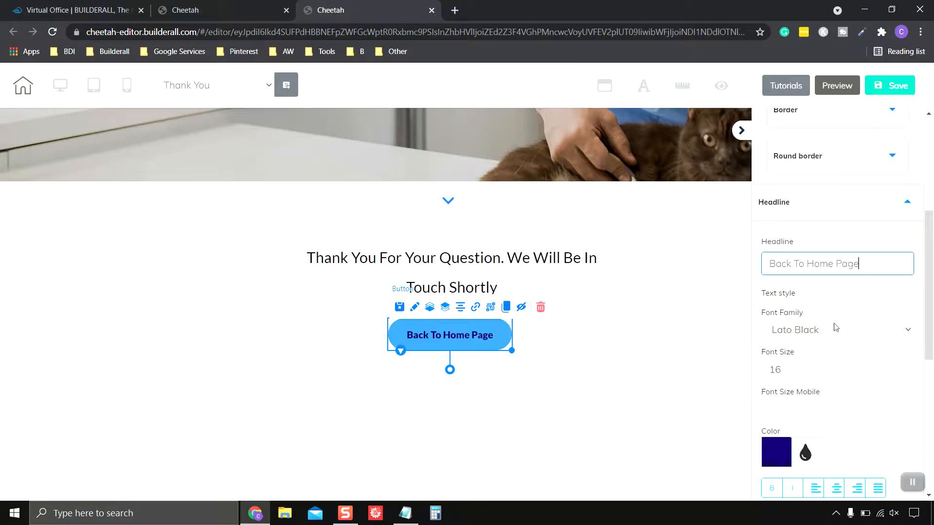
pyautogui.scroll(-1, 852, 298)
pyautogui.scroll(-2, 851, 297)
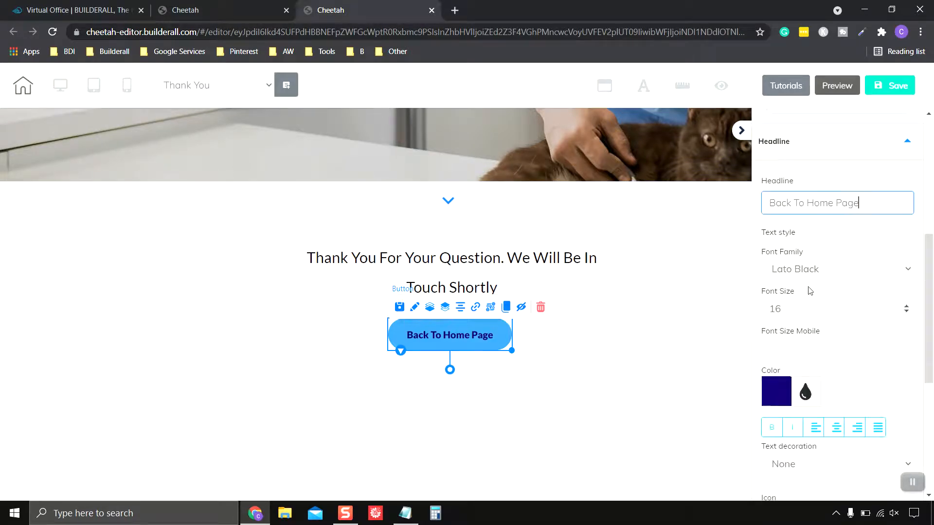
pyautogui.scroll(-6, 798, 310)
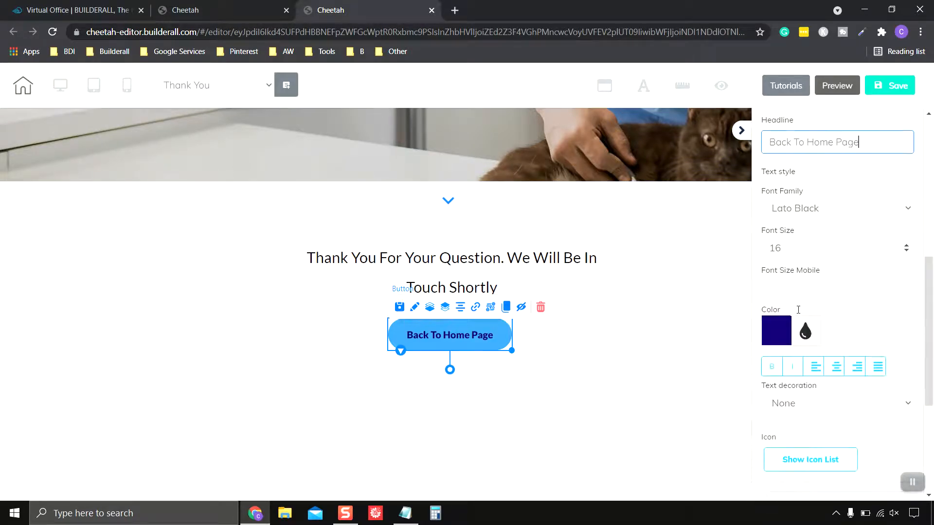
pyautogui.click(777, 276)
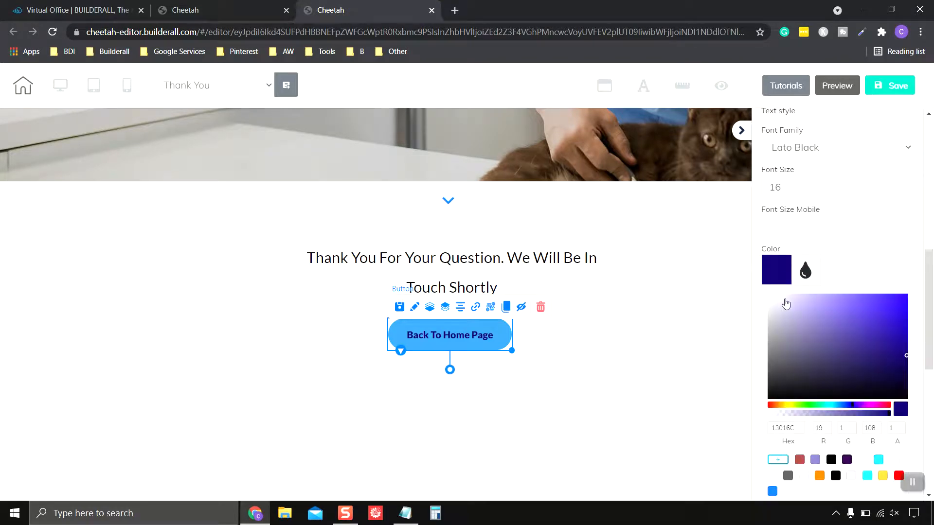
pyautogui.moveTo(785, 305); pyautogui.dragTo(760, 291)
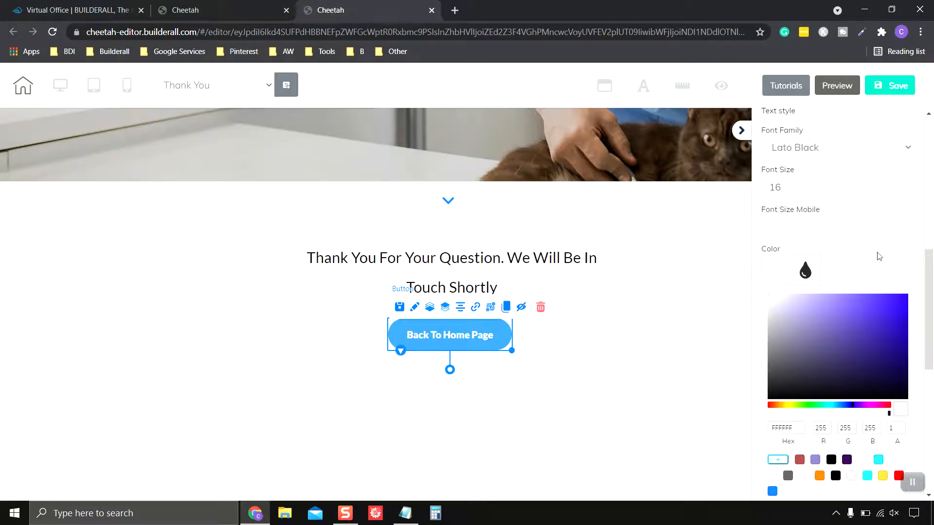
pyautogui.click(792, 269)
# Collapse the Headline settings, deselect the button and save the page
pyautogui.scroll(-5, 864, 270)
pyautogui.scroll(6, 865, 272)
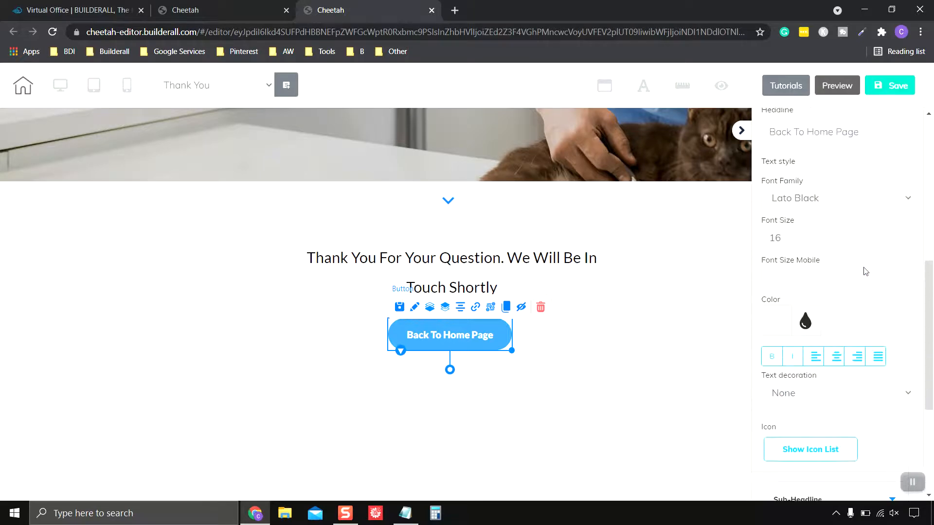
pyautogui.scroll(1, 865, 271)
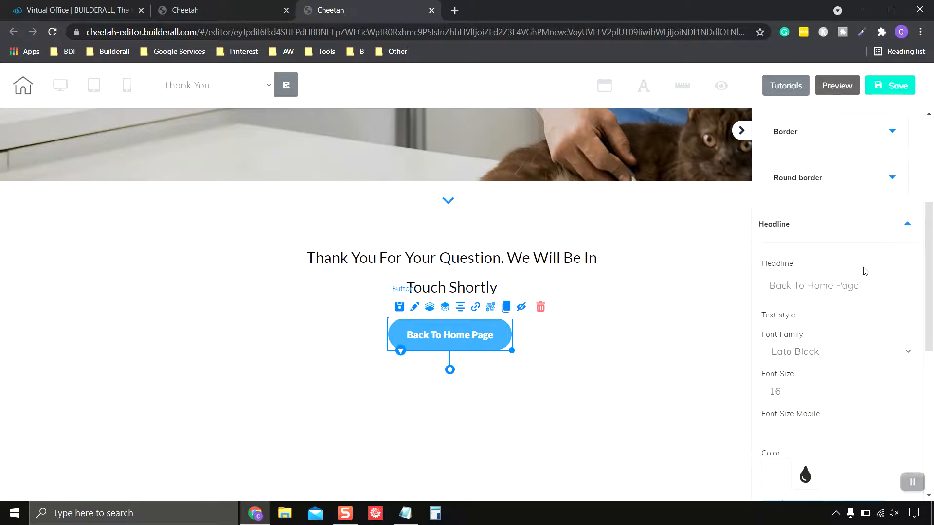
pyautogui.click(909, 228)
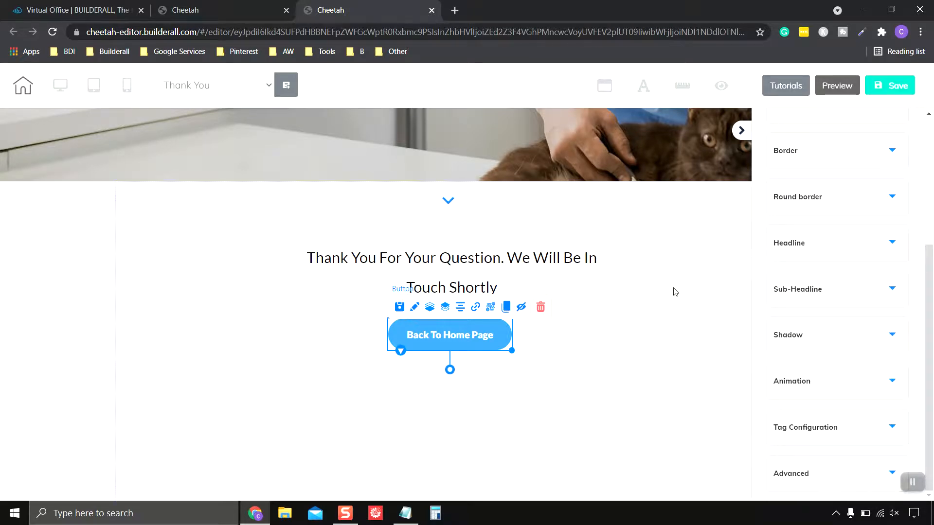
pyautogui.click(594, 348)
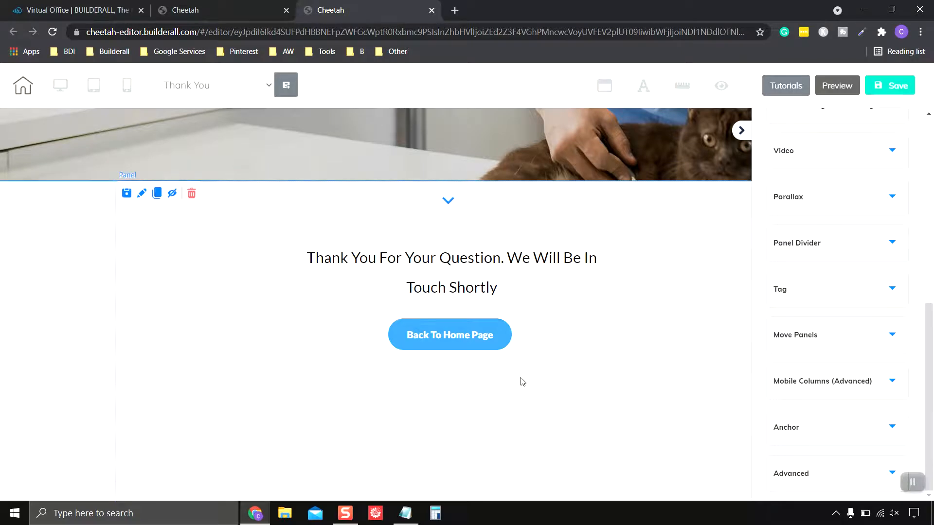
pyautogui.click(897, 87)
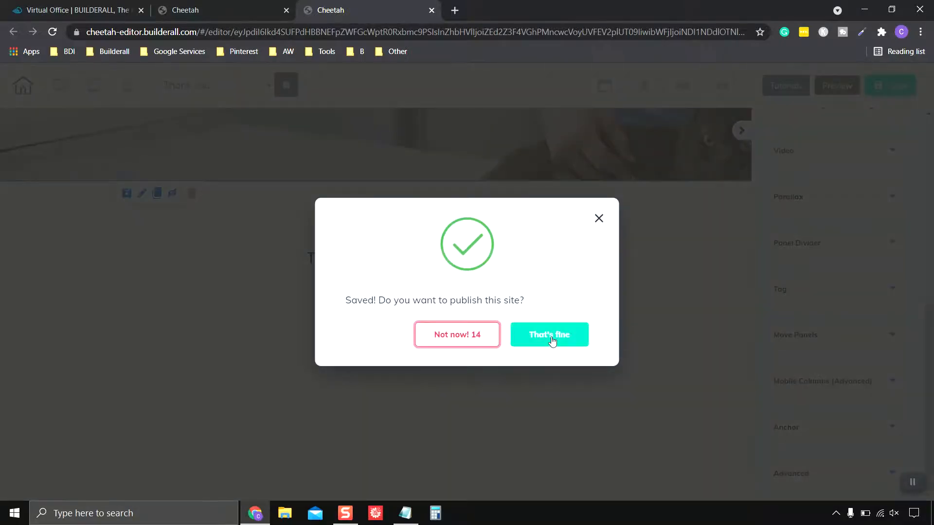
# Publish the site, re-save and publish again, then close the Thank You editor
pyautogui.click(553, 340)
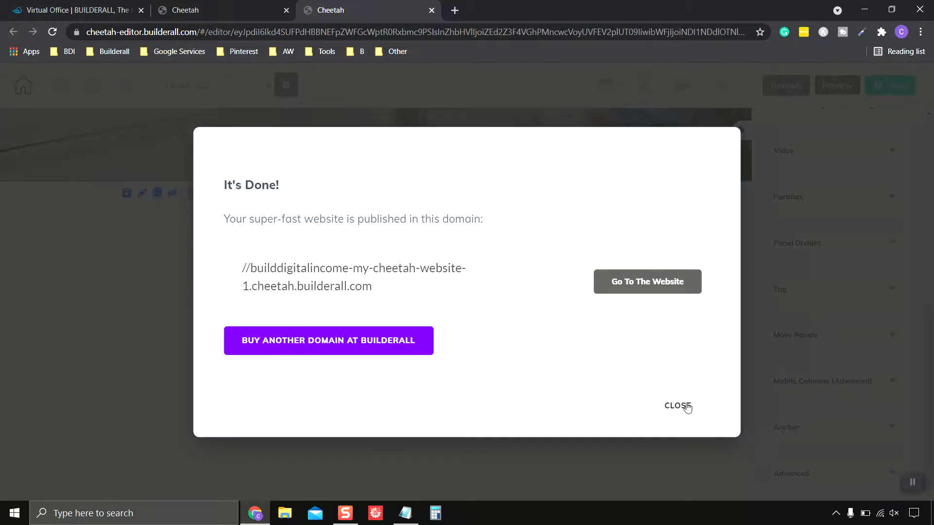
pyautogui.click(687, 407)
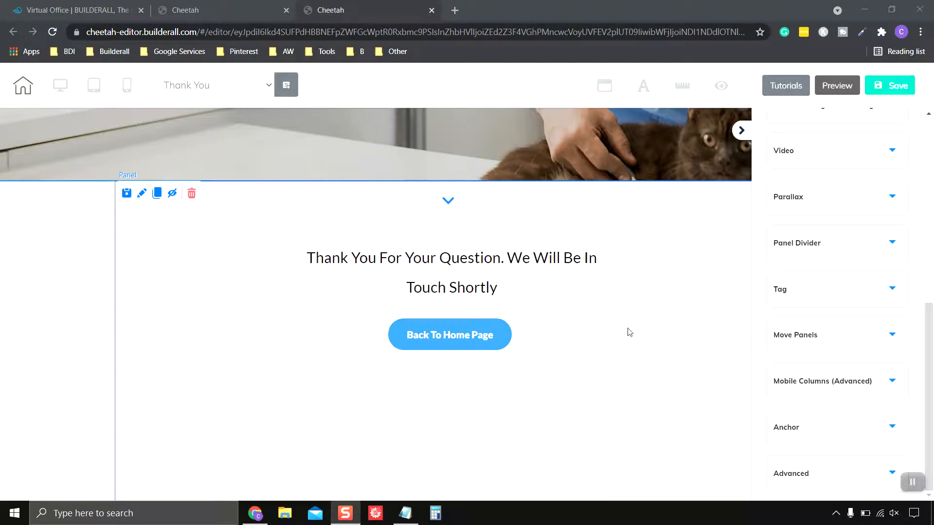
pyautogui.click(894, 91)
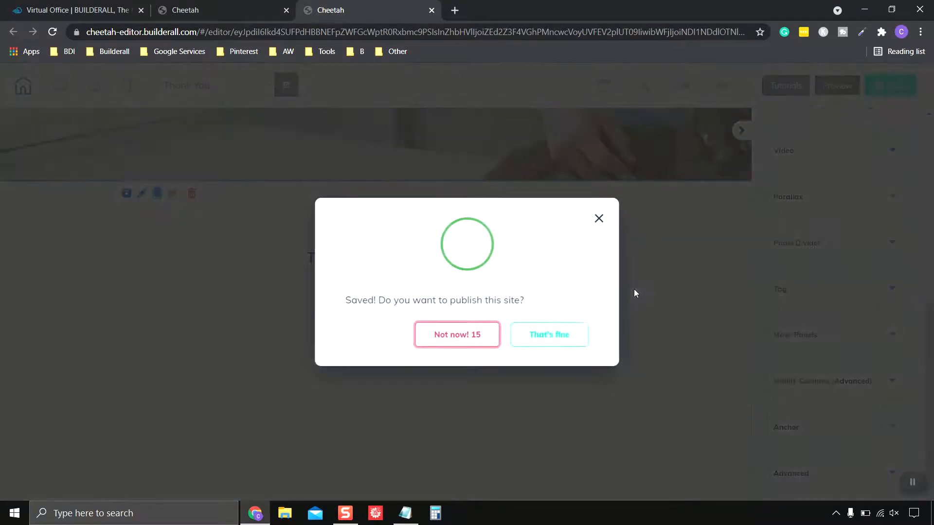
pyautogui.click(550, 337)
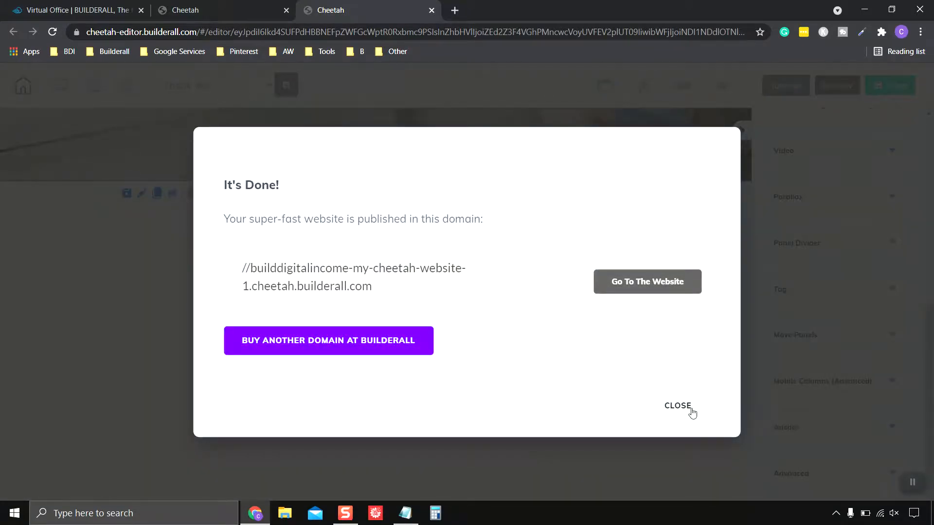
pyautogui.click(689, 408)
pyautogui.scroll(3, 637, 394)
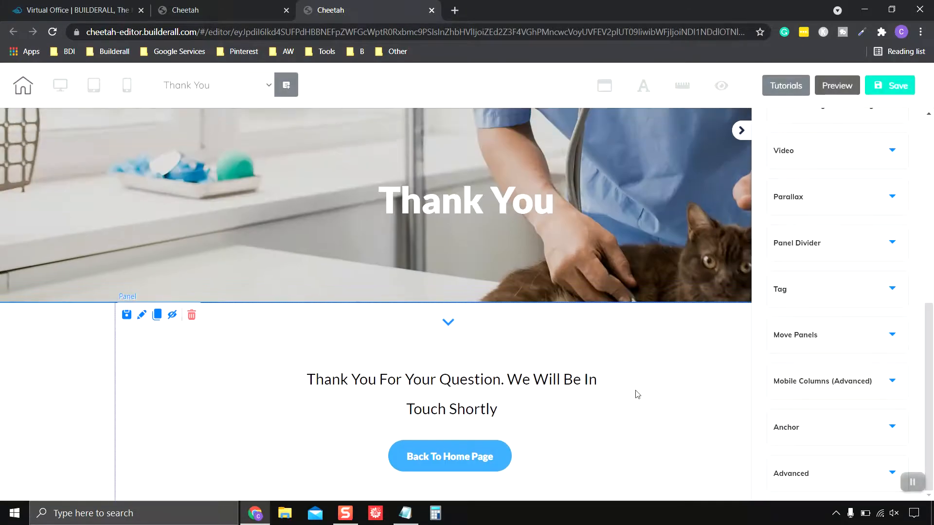
pyautogui.click(431, 10)
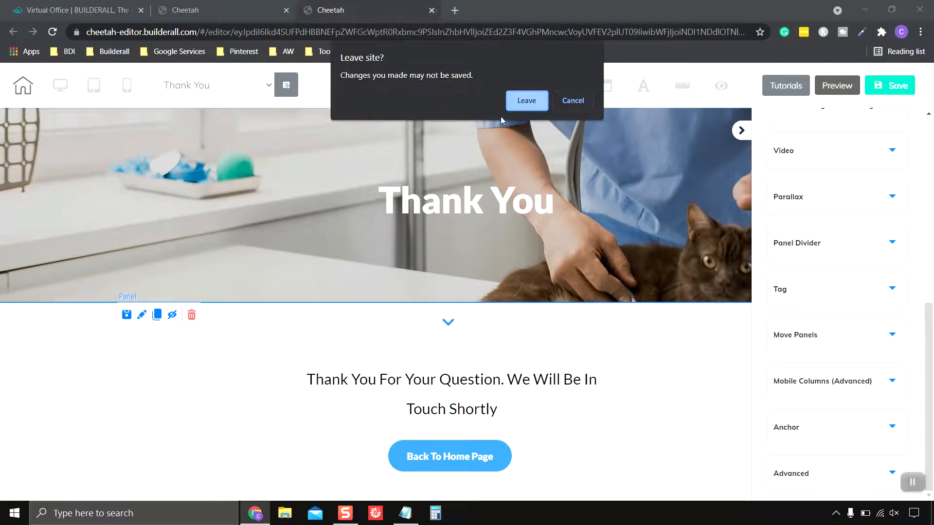
# Leave the editor and save the current order of the site's pages
pyautogui.click(527, 101)
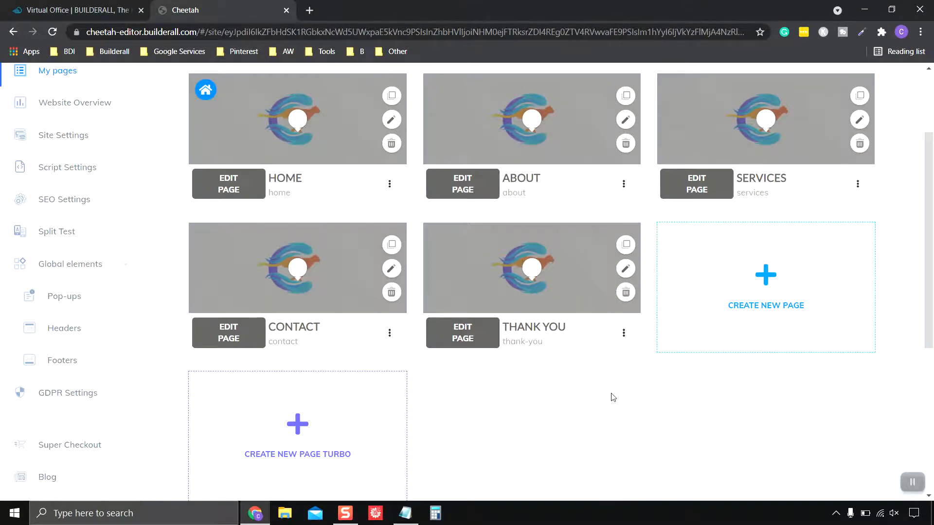
pyautogui.scroll(3, 612, 394)
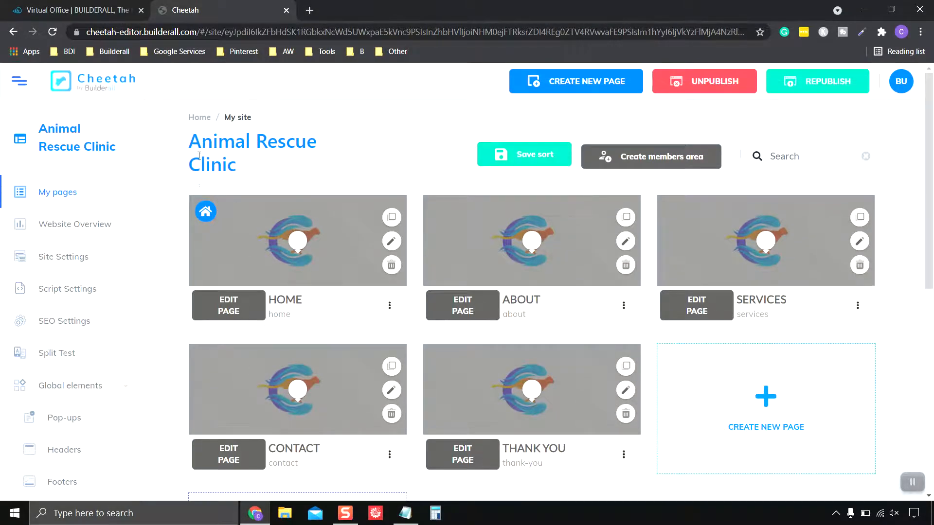
pyautogui.click(551, 157)
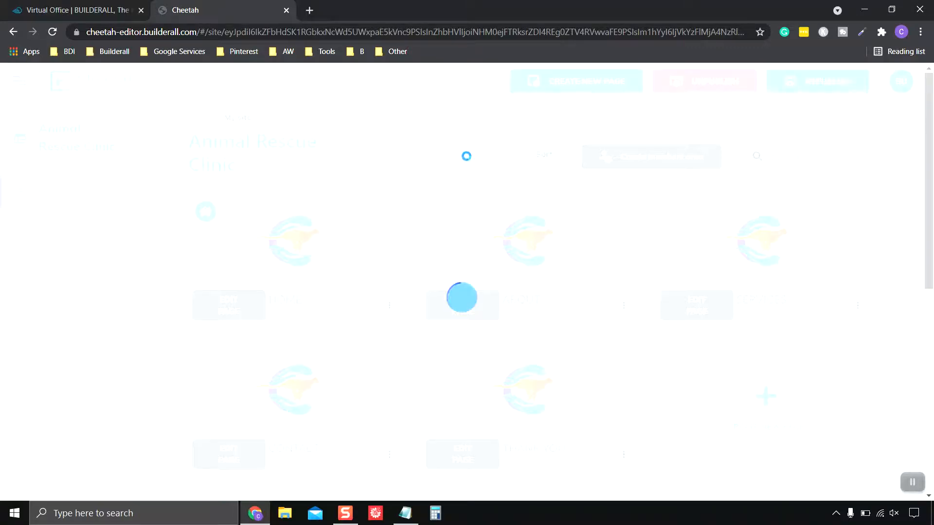
pyautogui.scroll(-4, 372, 225)
pyautogui.scroll(4, 375, 229)
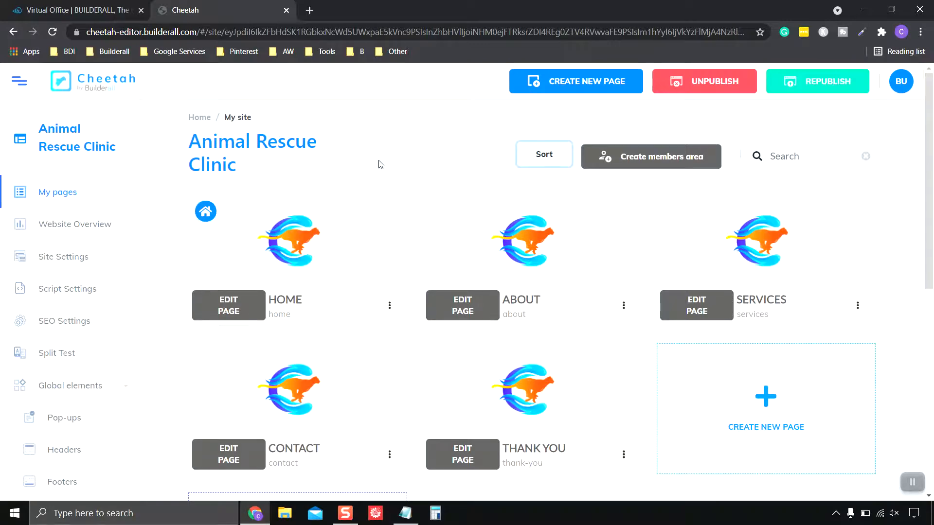
# Open the published Home page, copy its web address, and close that tab
pyautogui.click(390, 307)
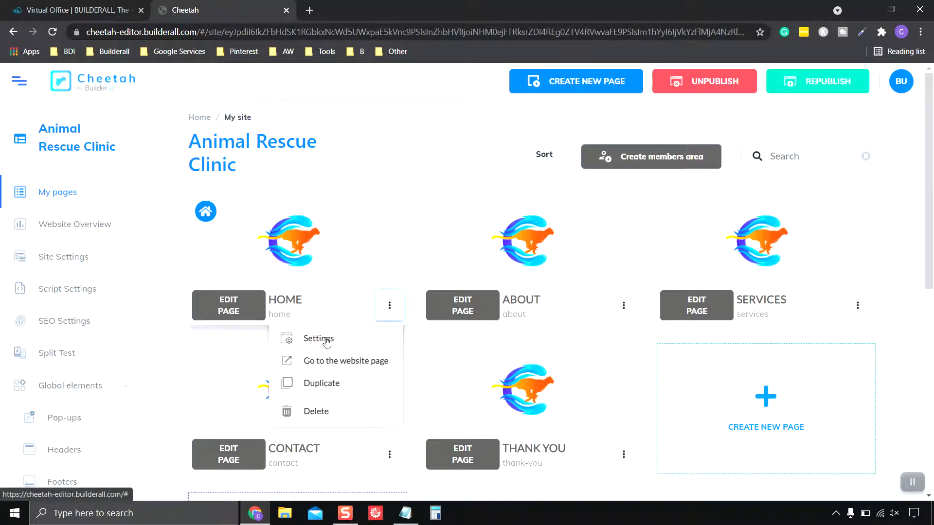
pyautogui.click(336, 363)
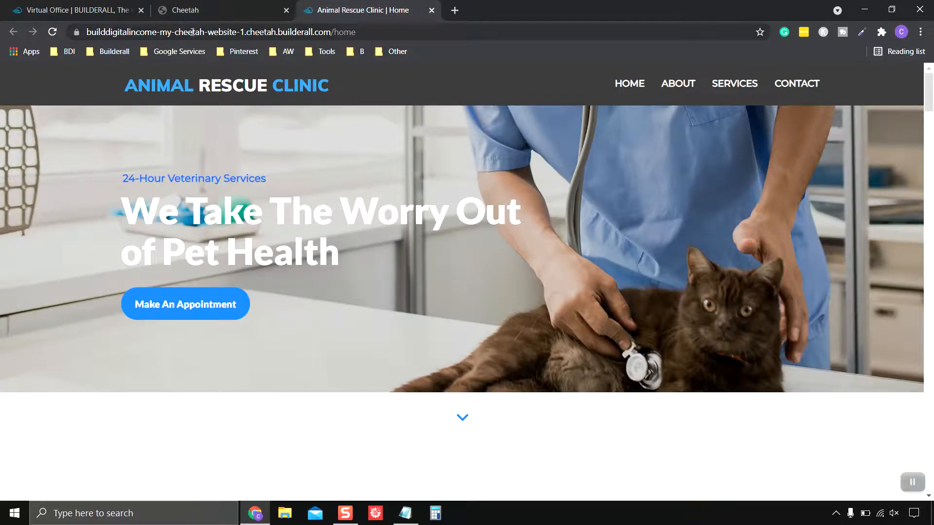
pyautogui.click(192, 32)
pyautogui.rightClick(191, 31)
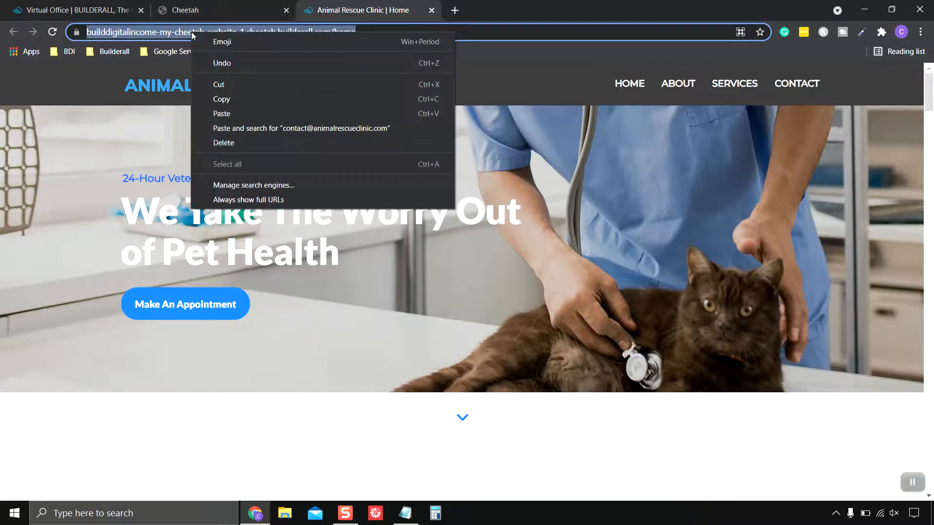
pyautogui.click(255, 101)
pyautogui.scroll(-5, 425, 275)
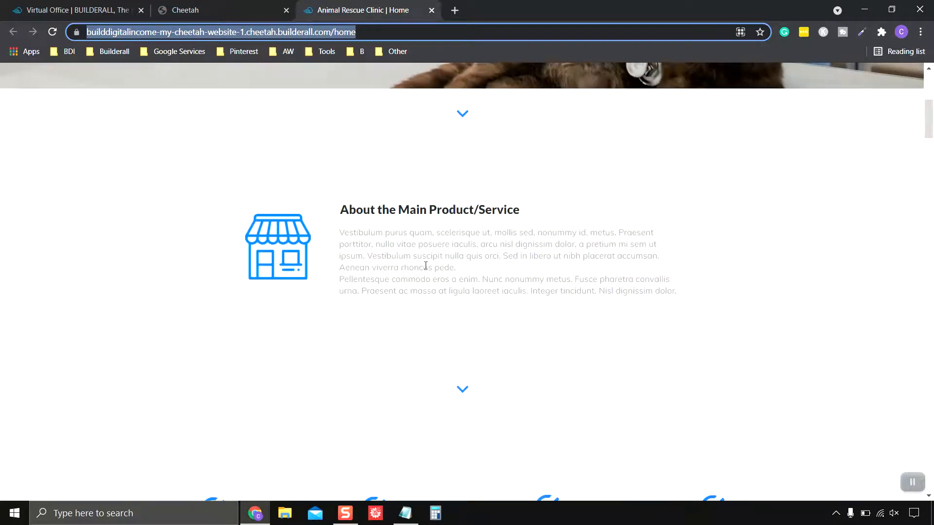
pyautogui.scroll(5, 425, 276)
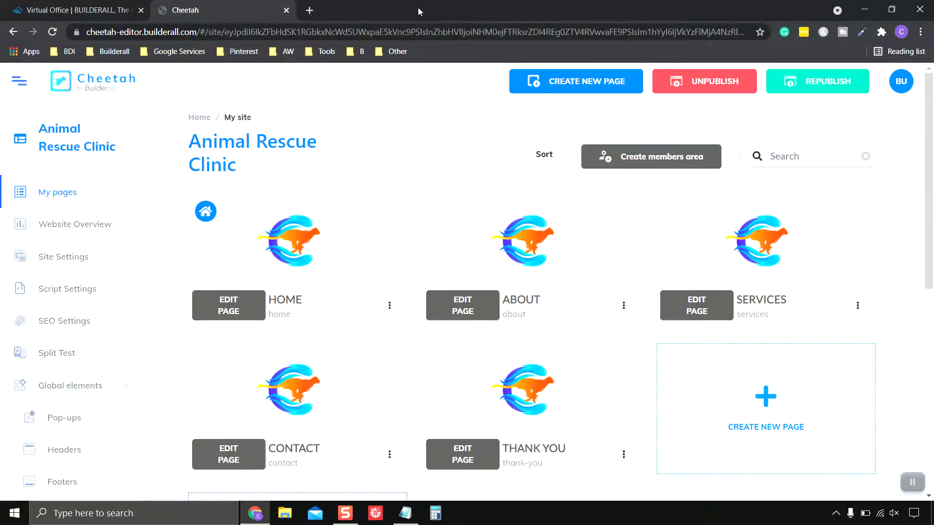
pyautogui.click(431, 10)
pyautogui.scroll(-1, 472, 303)
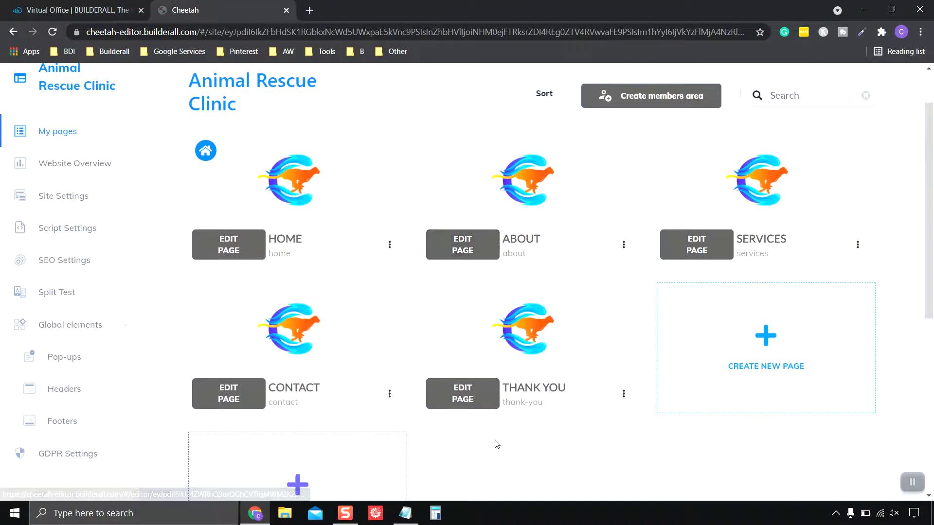
pyautogui.scroll(-1, 496, 442)
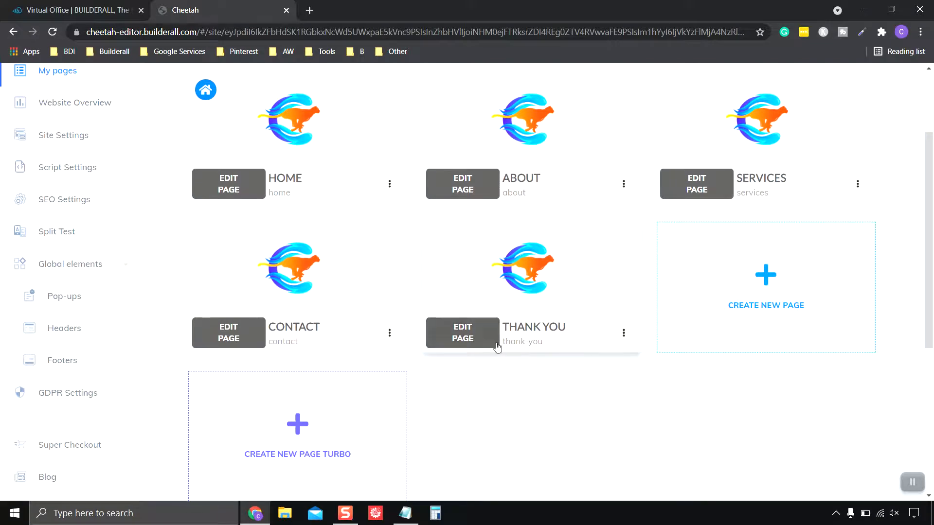
# Edit the Thank You page and open the Back To Home Page button's link settings
pyautogui.click(494, 343)
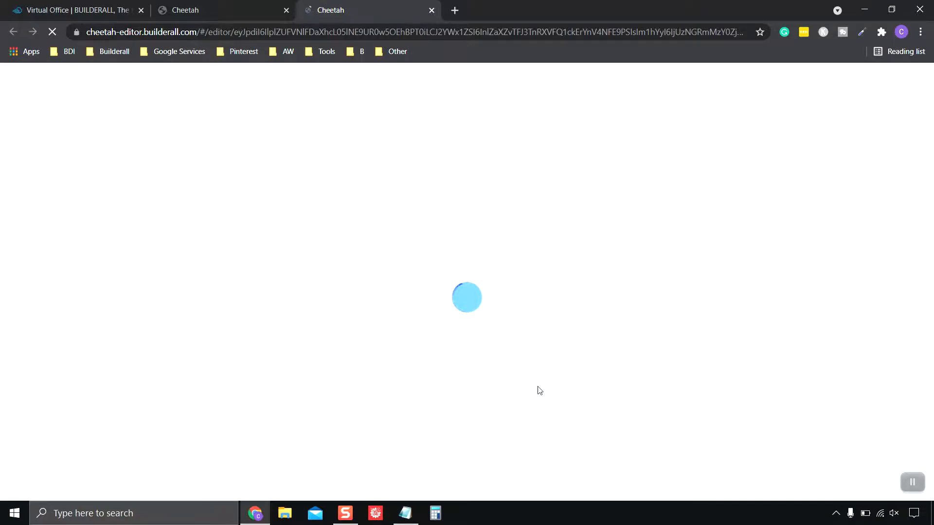
pyautogui.scroll(-3, 539, 391)
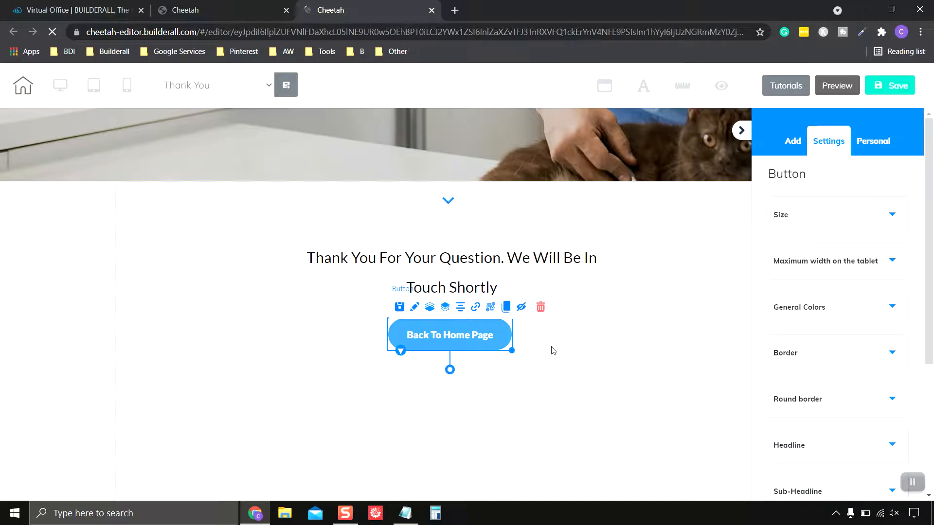
pyautogui.click(476, 309)
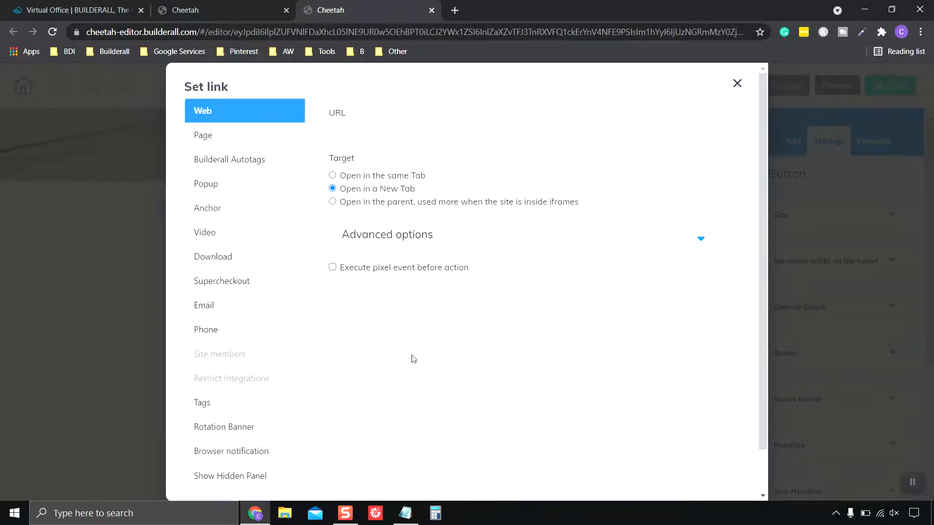
# Set the button's Web link to the pasted home page URL, opening in the same tab
pyautogui.click(213, 138)
pyautogui.click(213, 119)
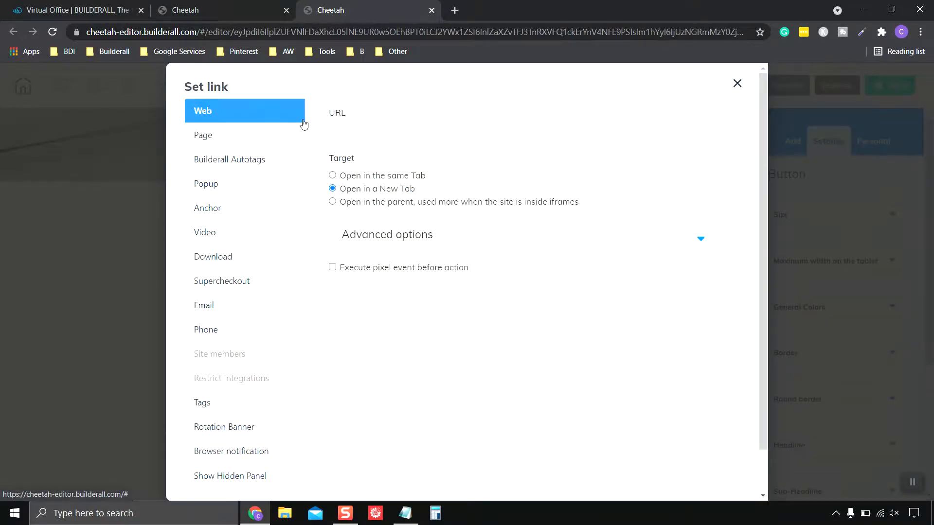
pyautogui.click(235, 136)
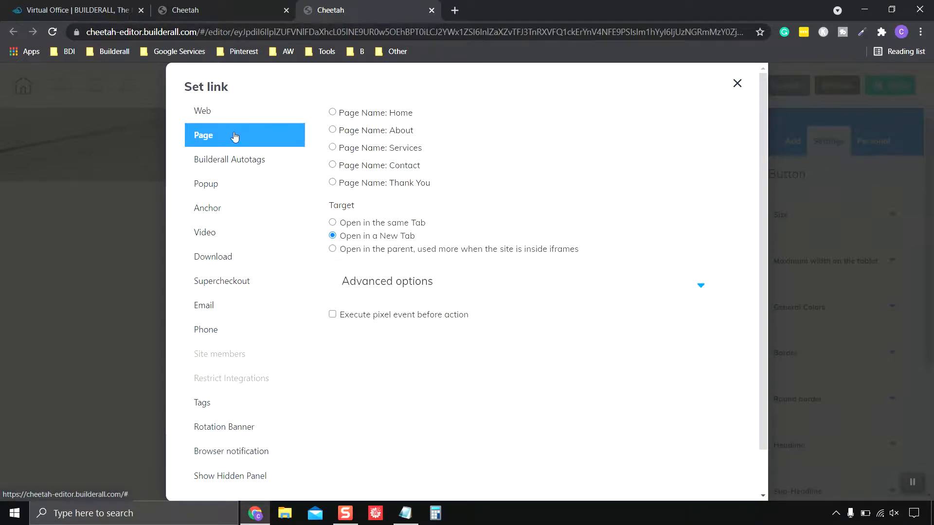
pyautogui.click(333, 113)
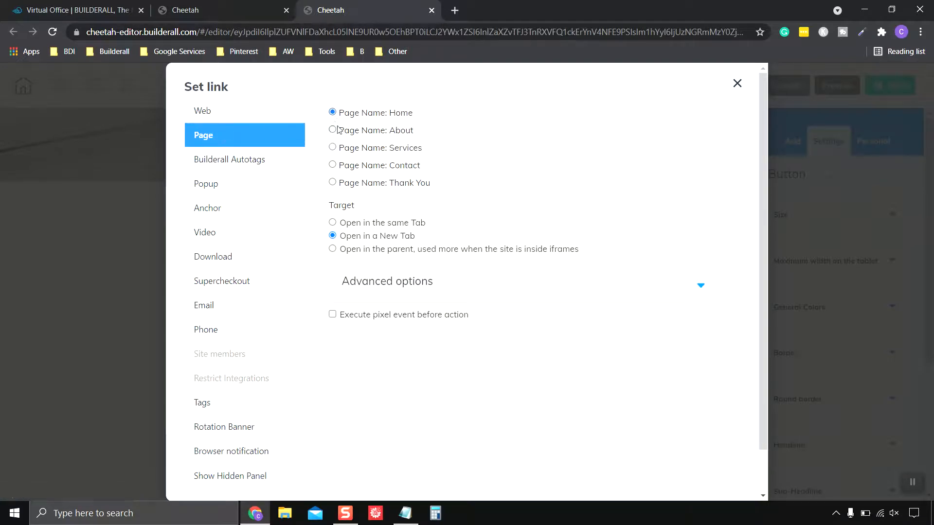
pyautogui.click(209, 114)
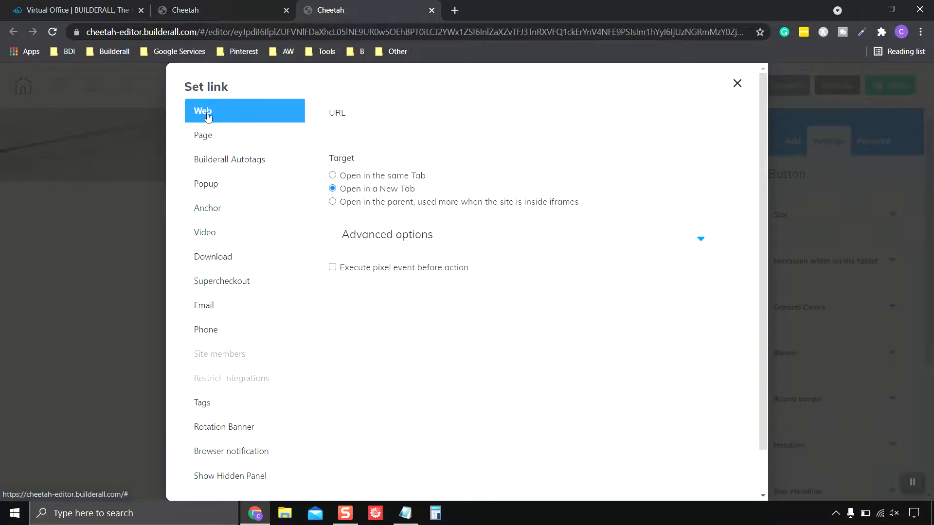
pyautogui.click(361, 129)
pyautogui.rightClick(361, 131)
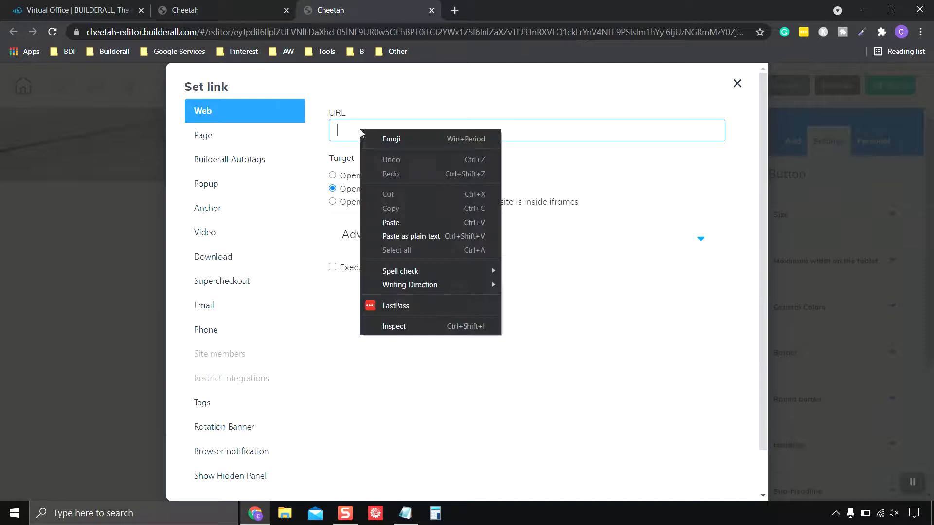
pyautogui.click(404, 224)
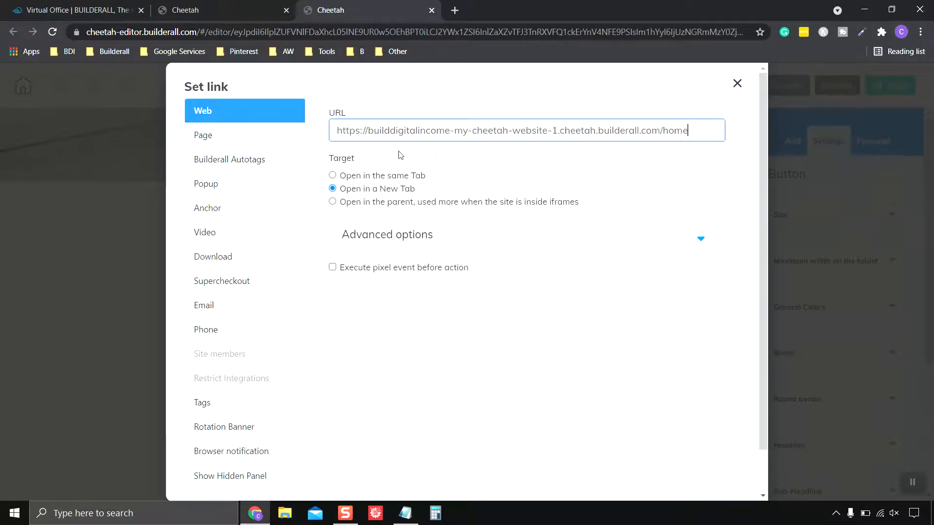
pyautogui.click(333, 177)
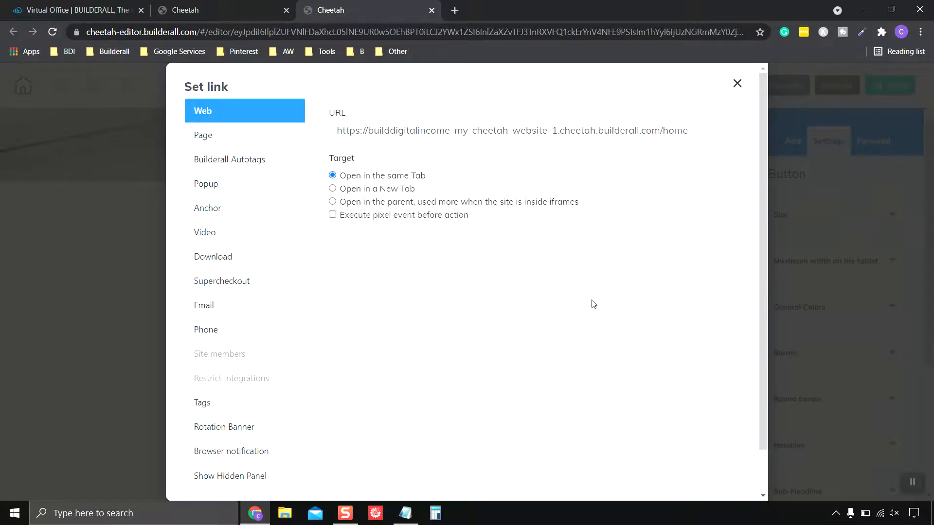
pyautogui.scroll(-1, 594, 304)
pyautogui.click(696, 471)
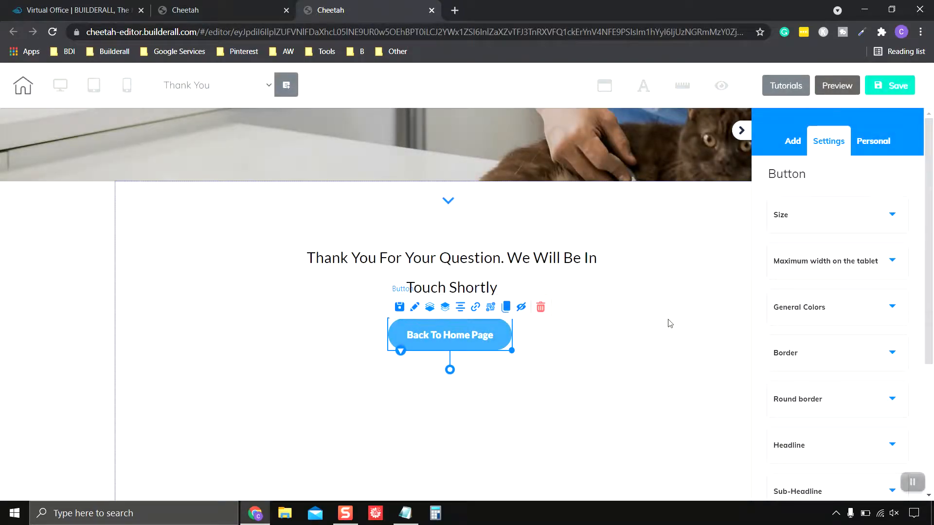
pyautogui.scroll(1, 670, 323)
# Save the Thank You page, confirm publishing, and dismiss the It's Done dialog
pyautogui.click(889, 84)
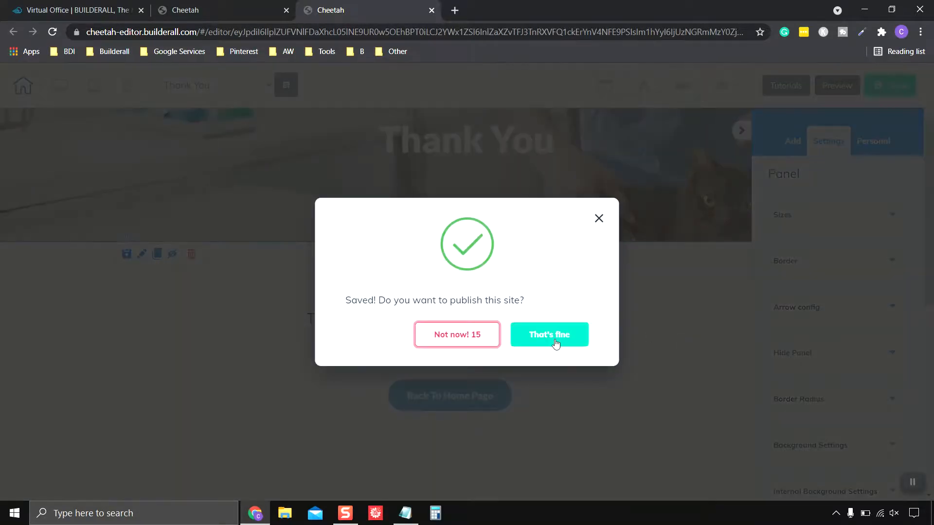
pyautogui.click(553, 336)
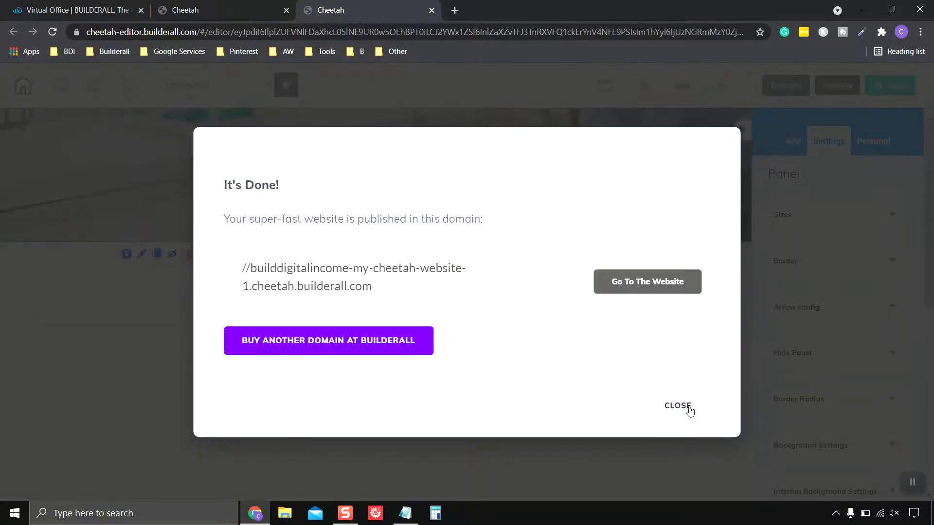
pyautogui.click(690, 411)
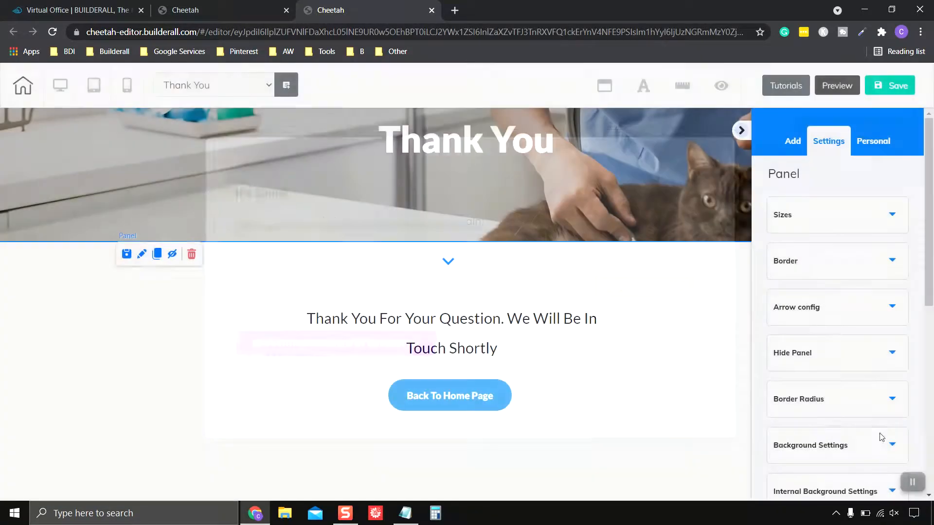
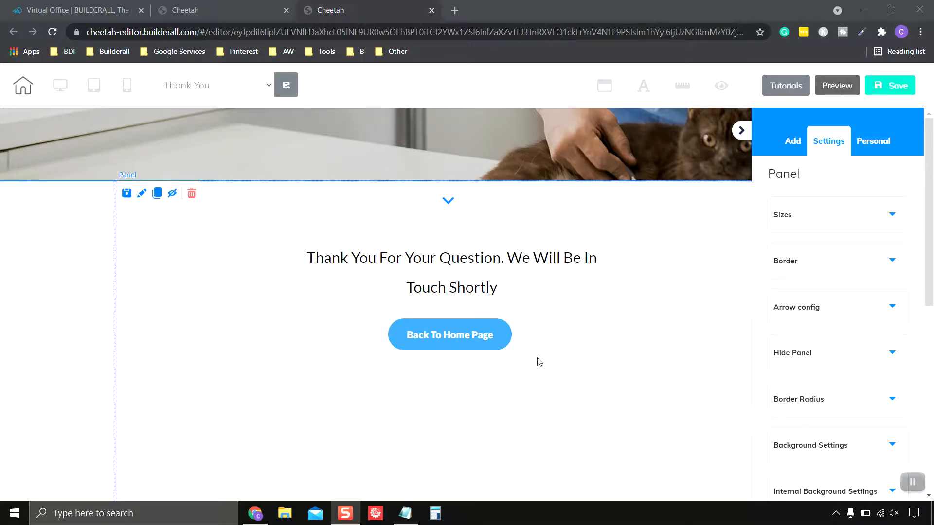
# Save the Thank You page edits, publish the site, and dismiss the It's Done confirmation
pyautogui.click(882, 92)
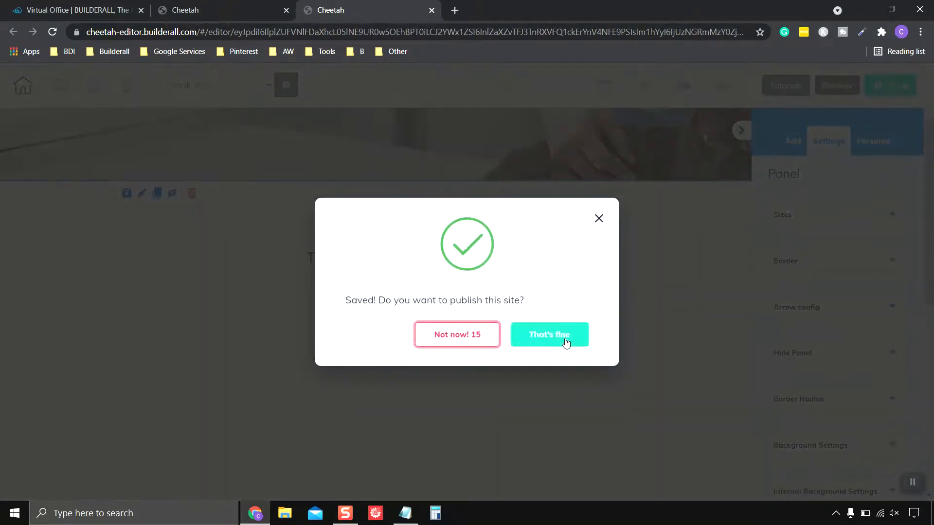
pyautogui.click(560, 337)
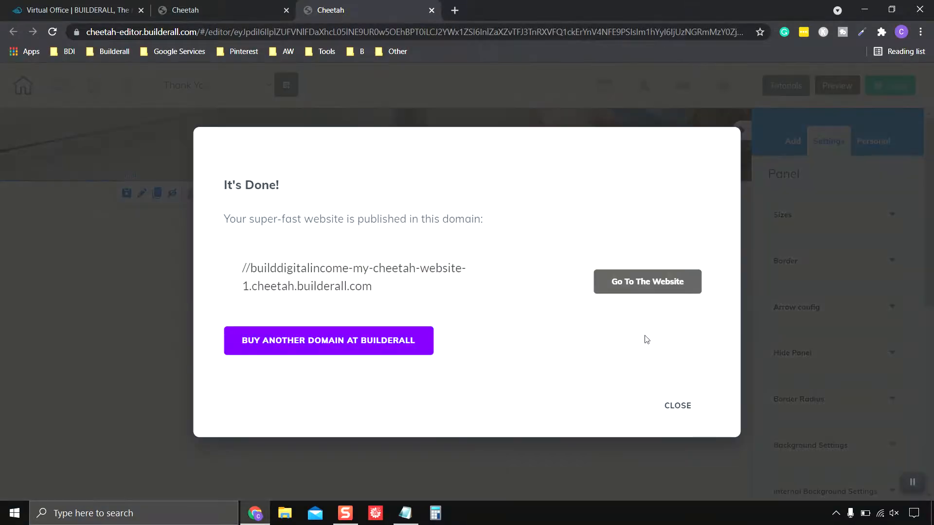
pyautogui.click(675, 405)
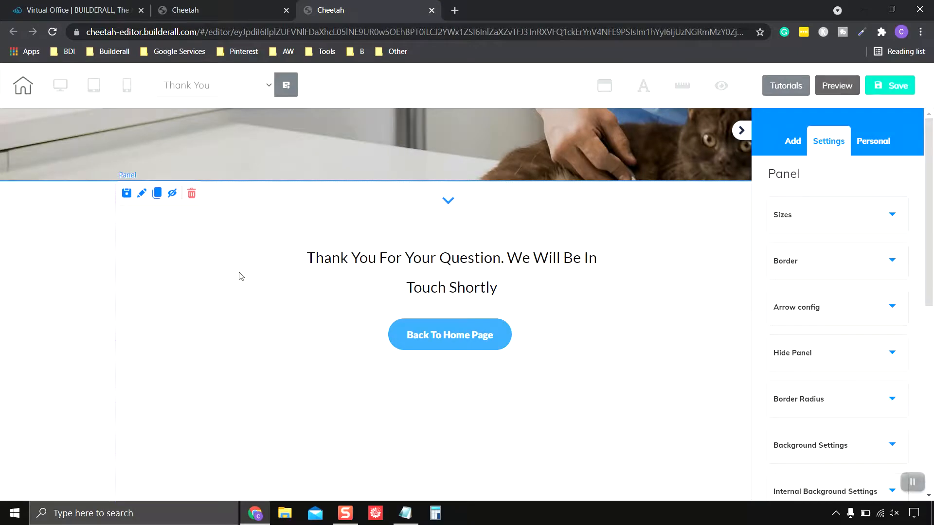
pyautogui.scroll(2, 243, 243)
# Reload My pages and open the THANK YOU page live via Go to the website page
pyautogui.click(230, 9)
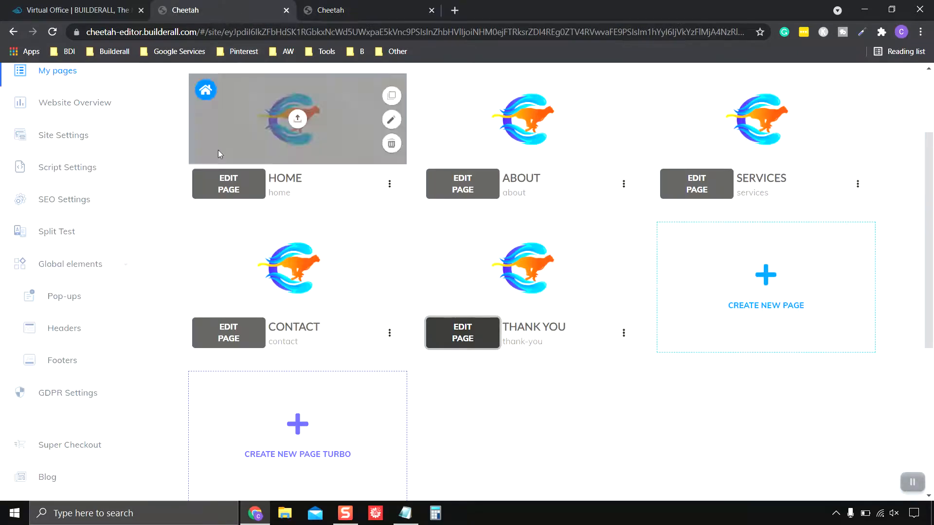
pyautogui.scroll(3, 175, 211)
pyautogui.click(52, 32)
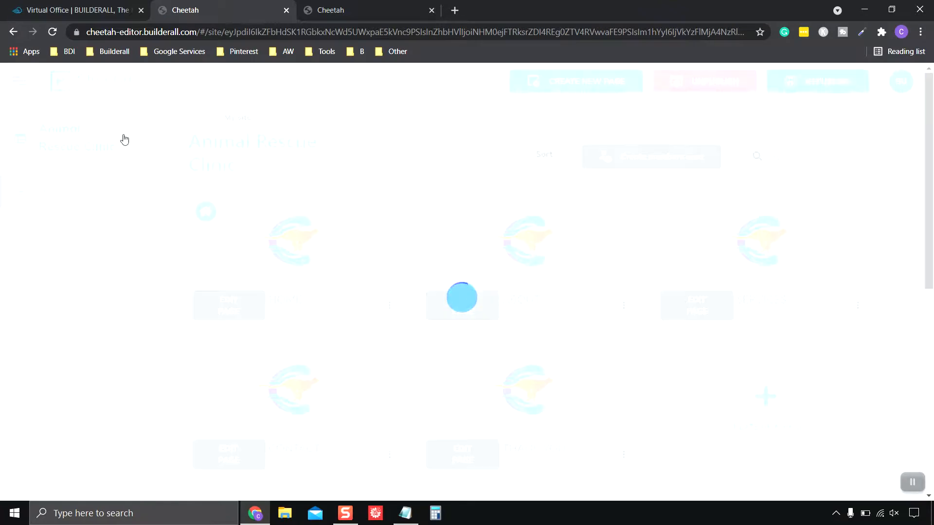
pyautogui.scroll(-2, 305, 229)
pyautogui.scroll(2, 335, 274)
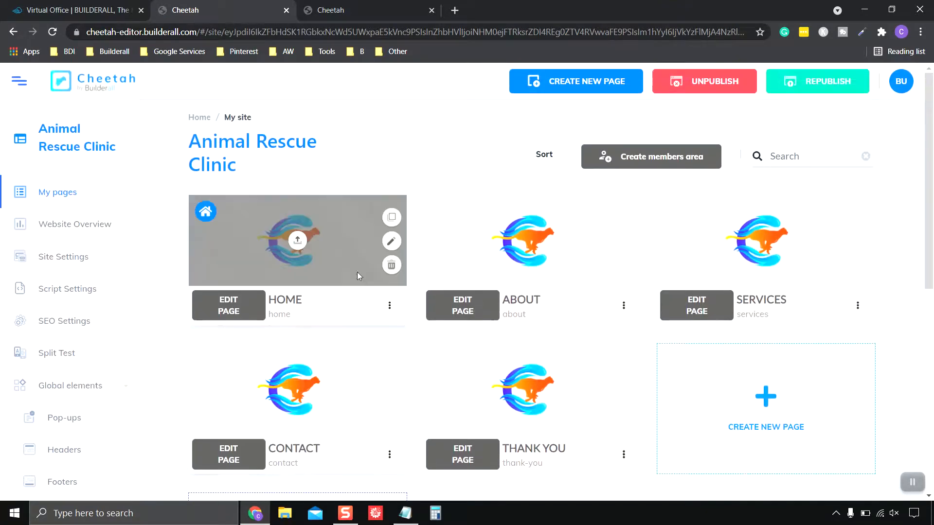
pyautogui.scroll(-1, 374, 255)
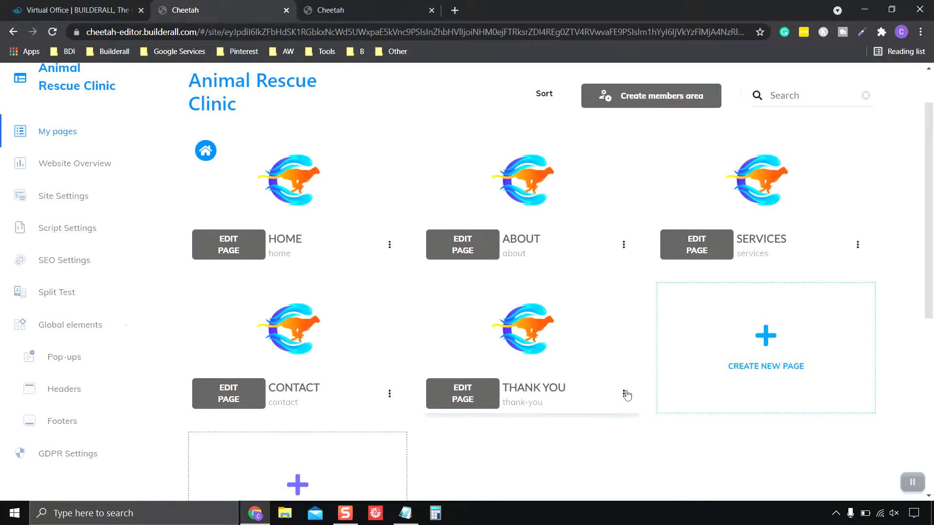
pyautogui.click(624, 396)
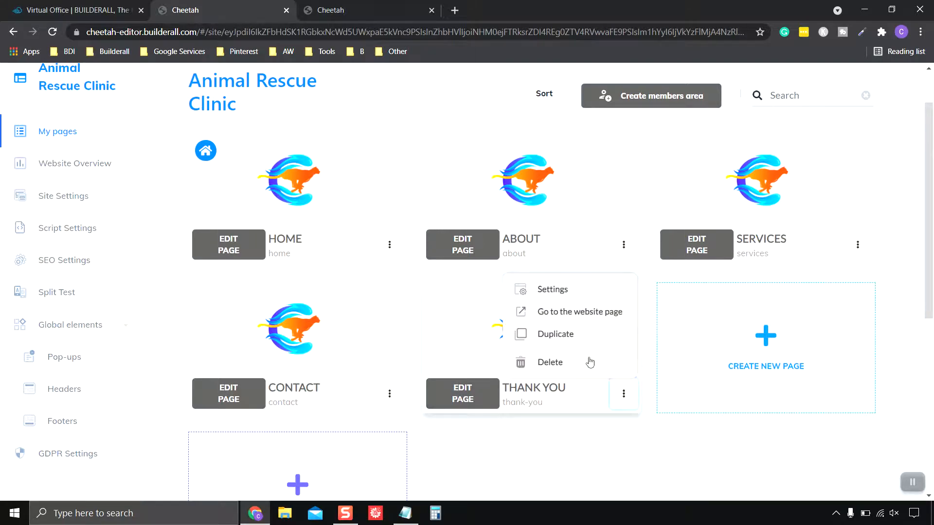
pyautogui.click(577, 313)
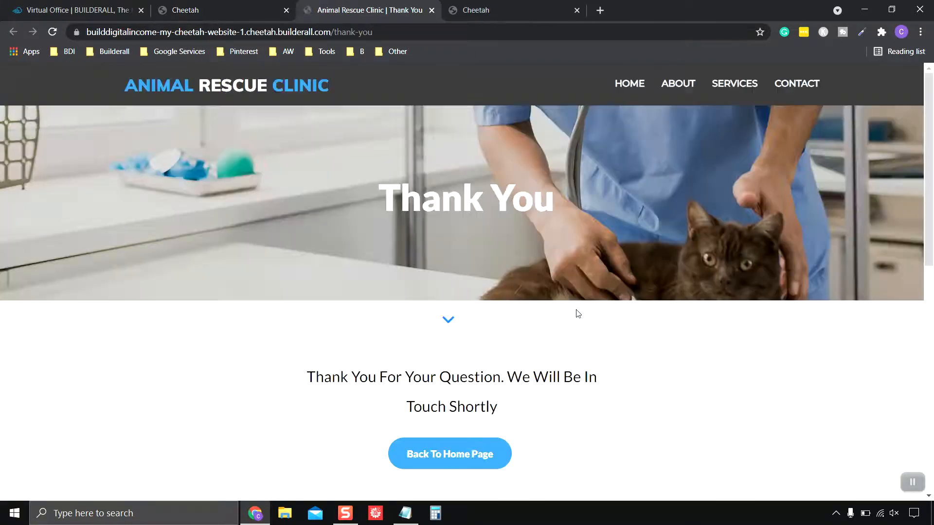
# Follow the live Thank You page's Back To Home Page button to the home page, then close the tab
pyautogui.scroll(-4, 580, 321)
pyautogui.scroll(4, 581, 323)
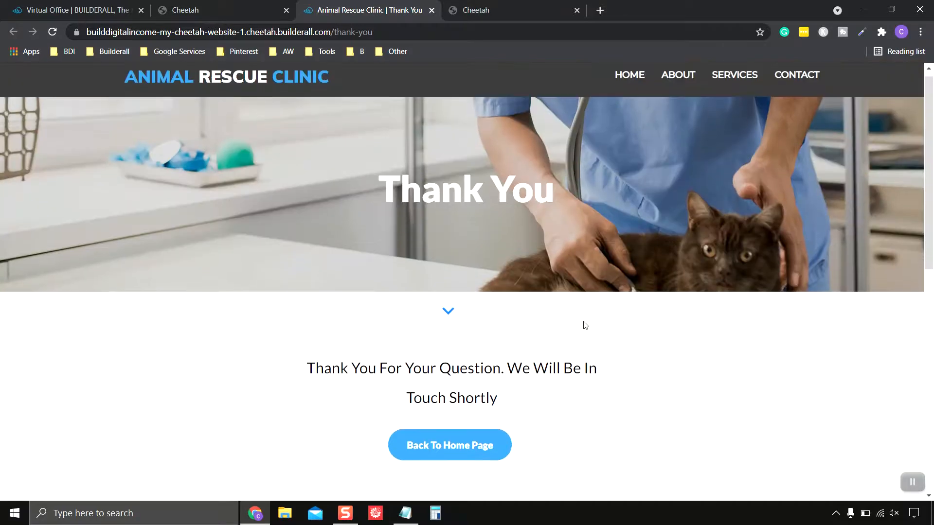
pyautogui.scroll(-2, 584, 325)
pyautogui.scroll(-4, 586, 328)
pyautogui.scroll(-4, 586, 325)
pyautogui.scroll(8, 587, 327)
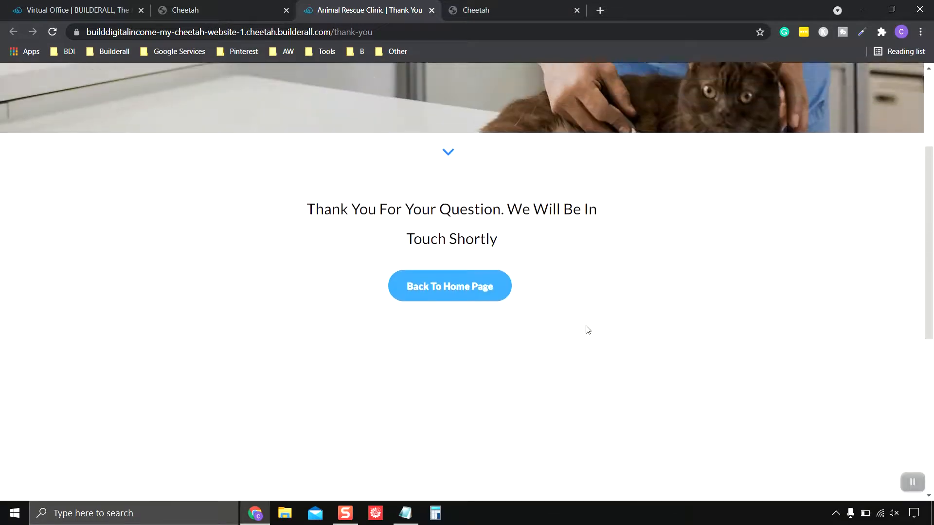
pyautogui.scroll(-2, 583, 423)
pyautogui.scroll(2, 546, 396)
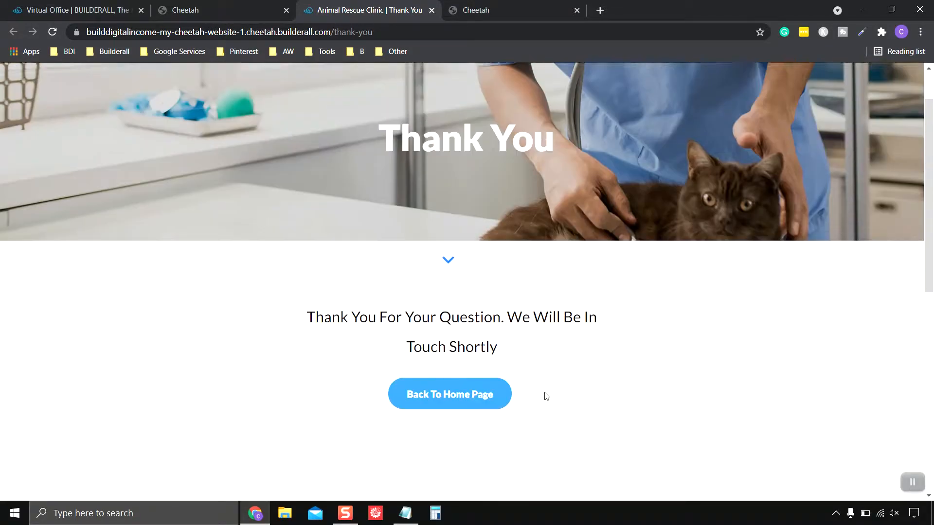
pyautogui.click(463, 430)
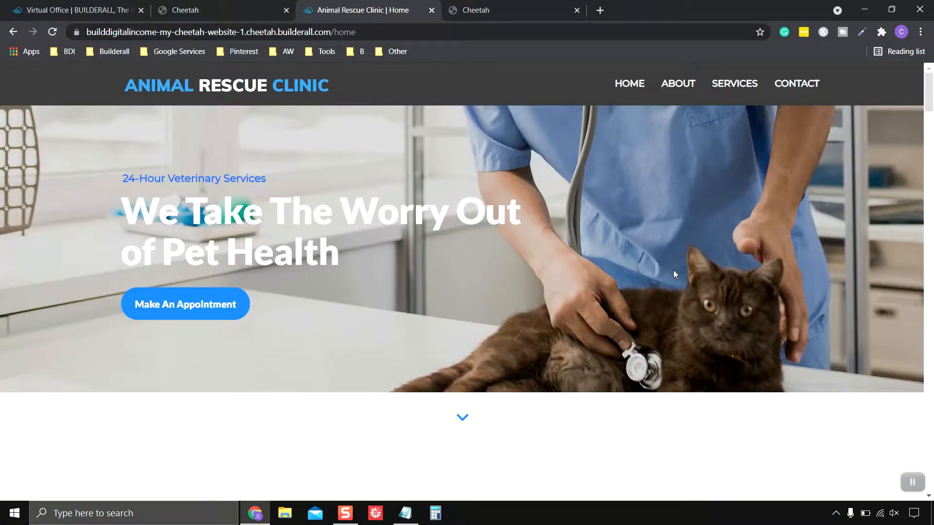
pyautogui.scroll(-3, 674, 272)
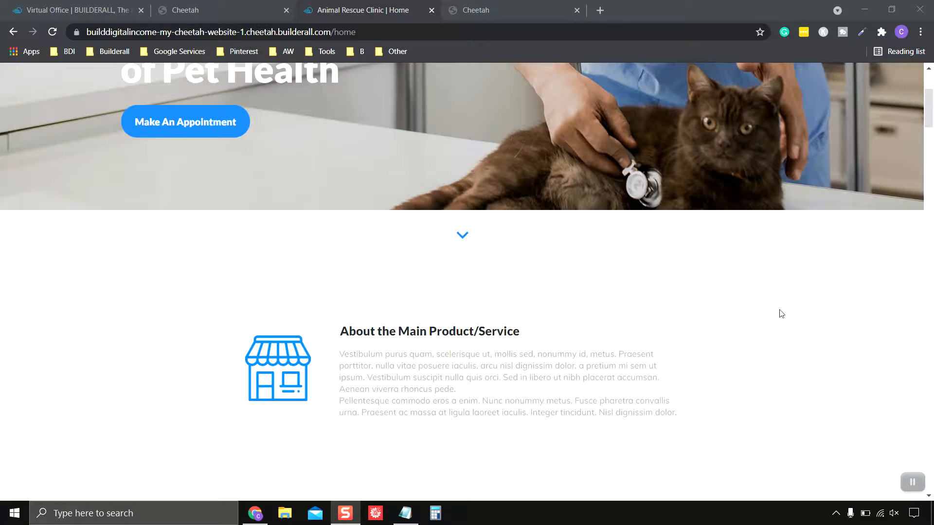
pyautogui.scroll(3, 781, 314)
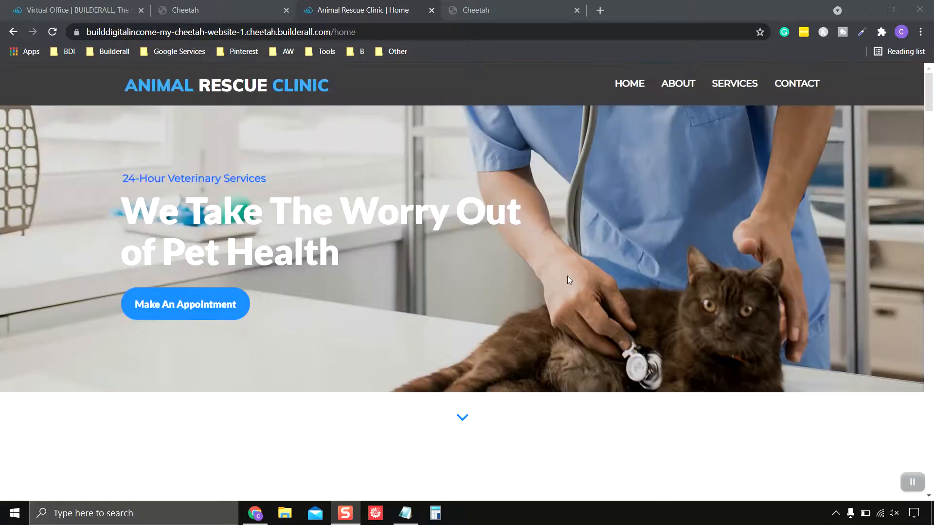
pyautogui.click(431, 11)
# Open the CONTACT page for editing from the site's page list
pyautogui.click(390, 16)
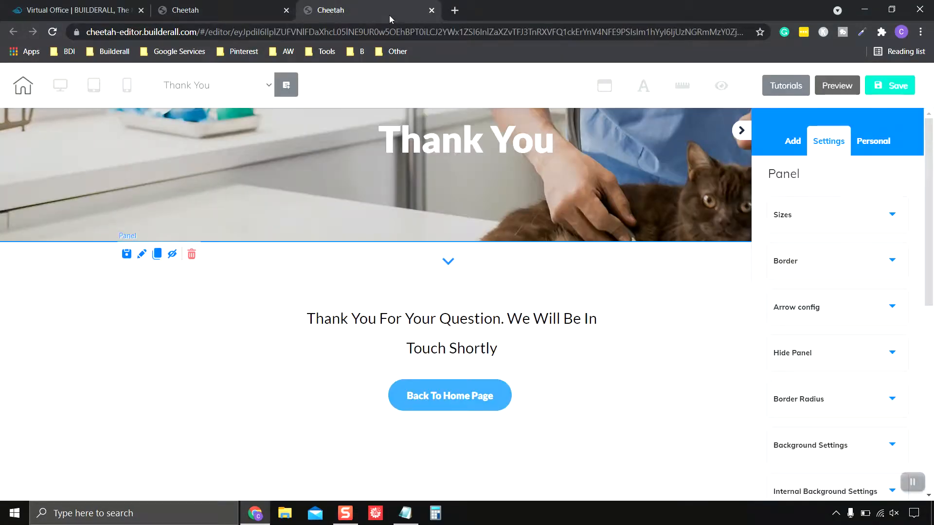
pyautogui.click(224, 10)
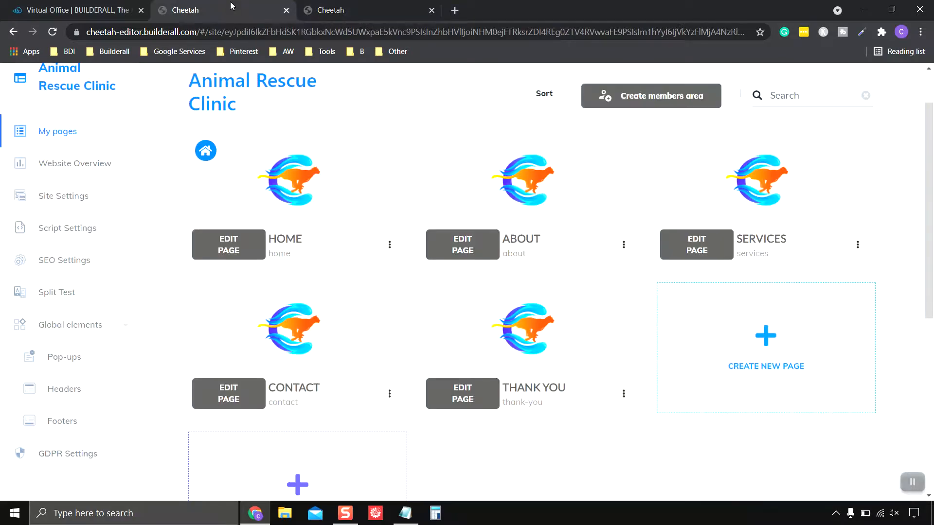
pyautogui.scroll(-1, 642, 449)
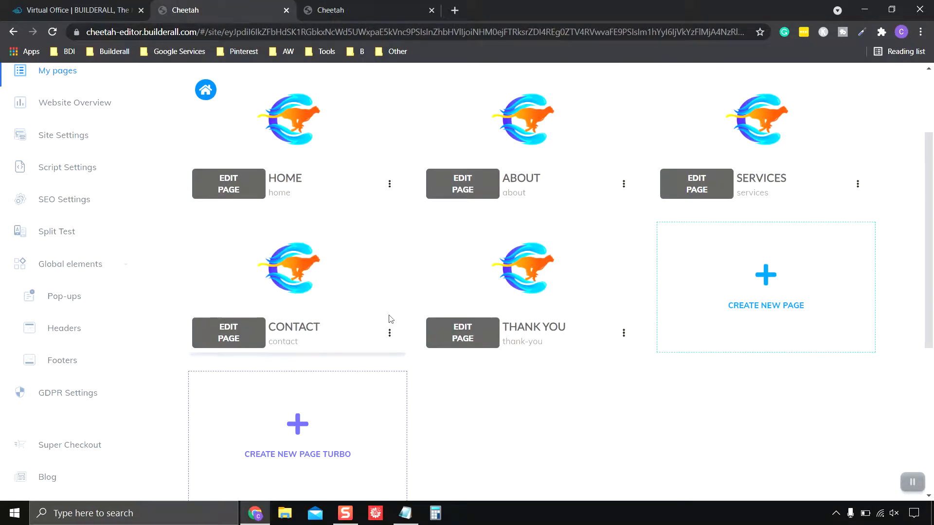
pyautogui.click(390, 333)
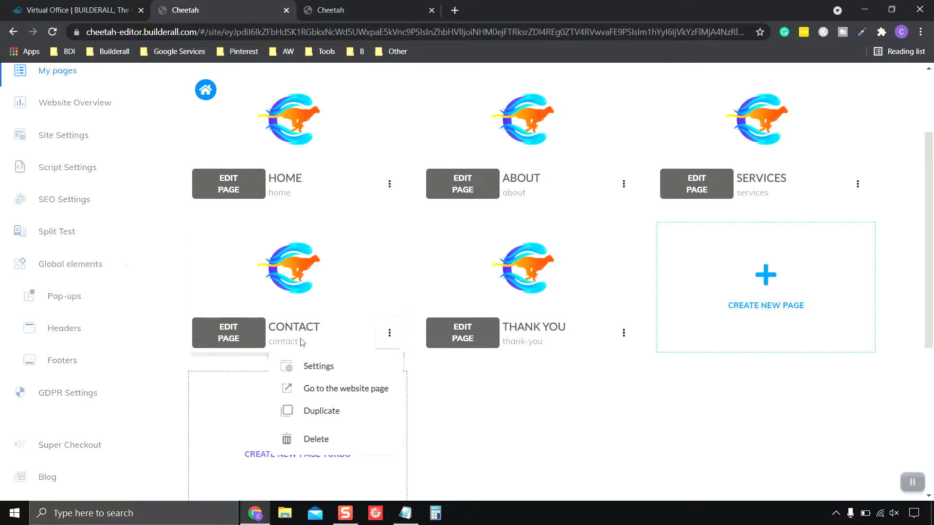
pyautogui.click(233, 337)
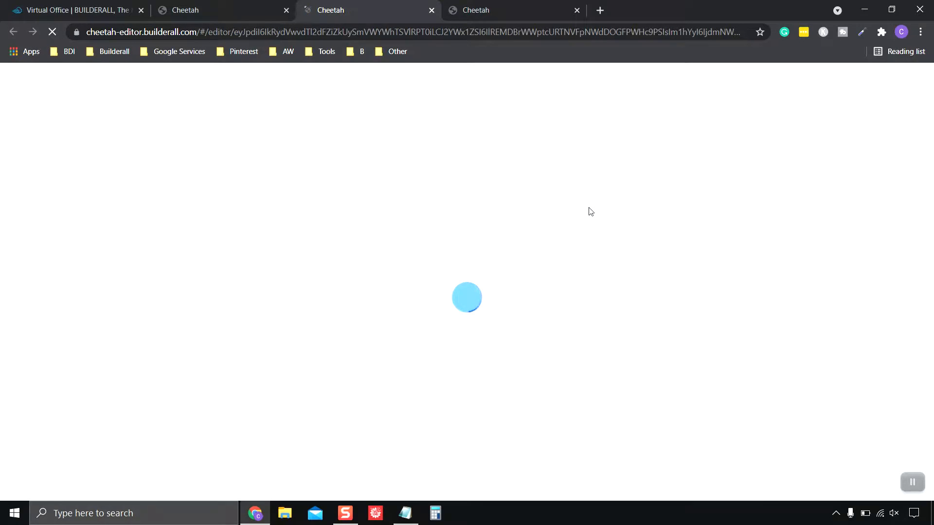
# Scroll down the Contact page and select the contact form to show its settings
pyautogui.click(529, 9)
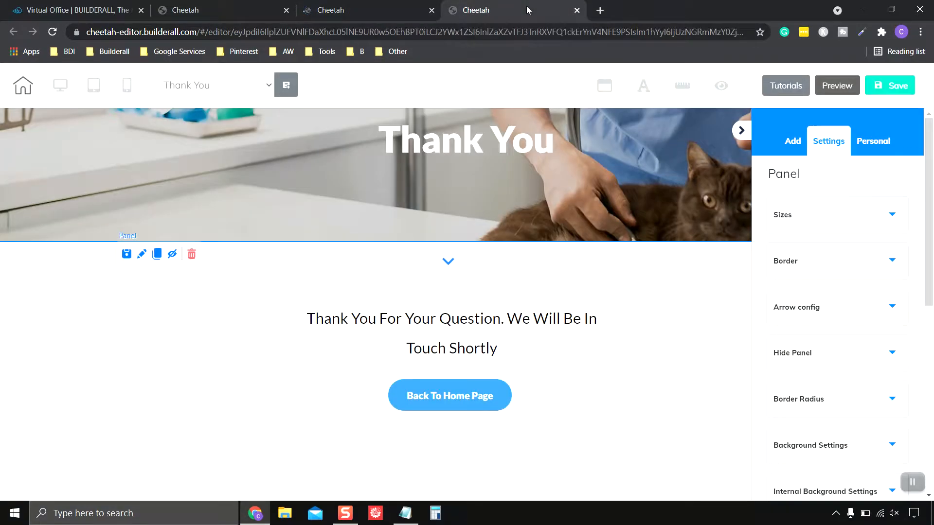
pyautogui.click(370, 10)
pyautogui.scroll(-4, 720, 389)
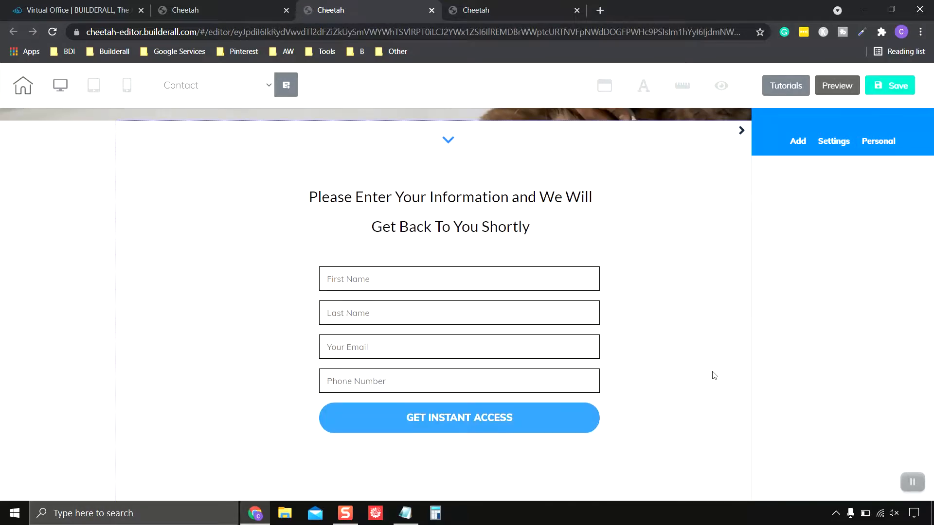
pyautogui.scroll(-1, 451, 426)
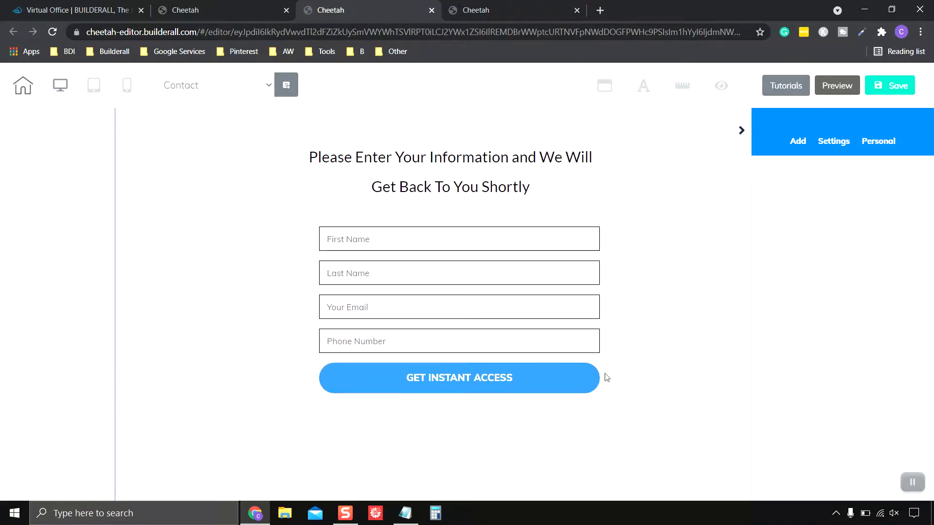
pyautogui.scroll(3, 607, 376)
pyautogui.scroll(-2, 607, 376)
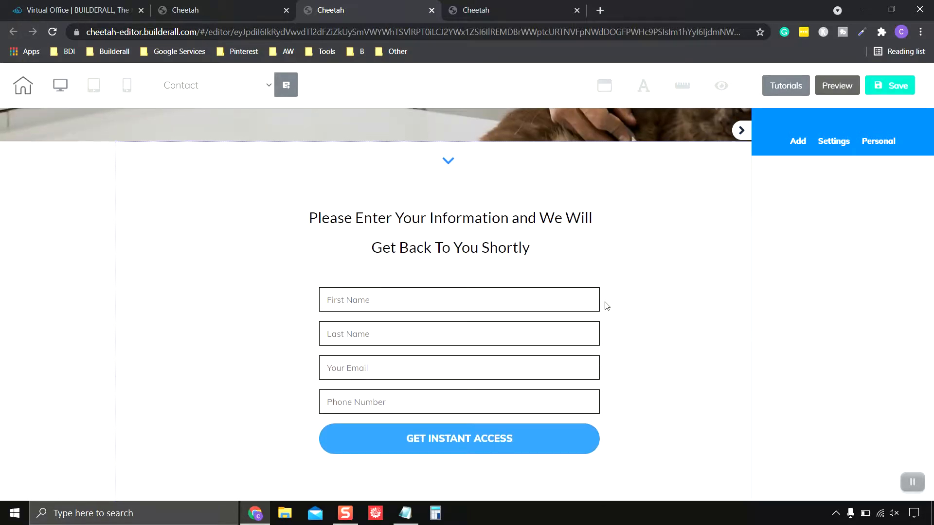
pyautogui.scroll(-1, 633, 272)
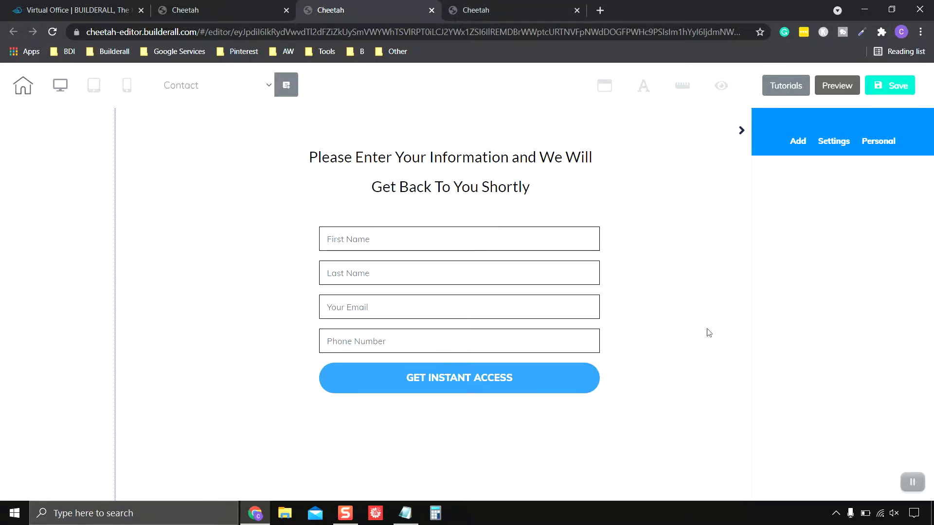
pyautogui.scroll(-1, 707, 329)
pyautogui.scroll(1, 708, 325)
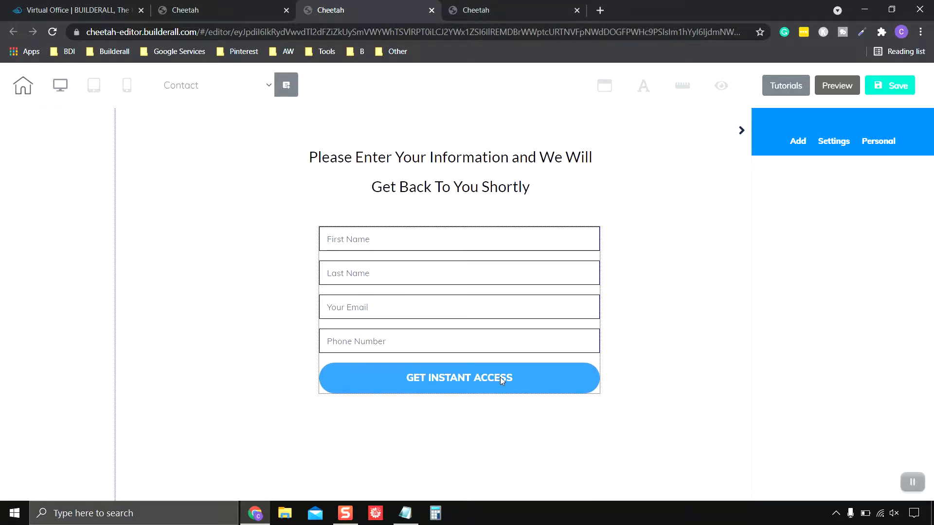
pyautogui.click(501, 379)
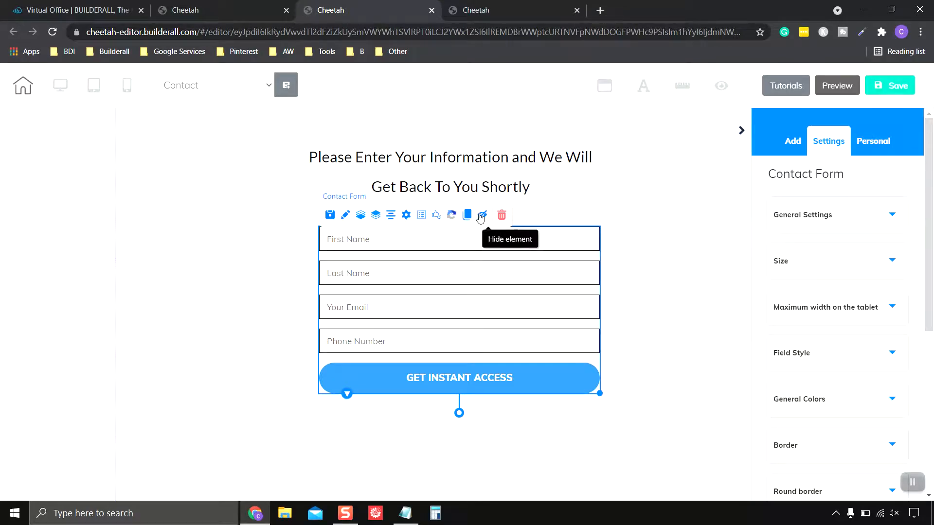
# Review the contact form's Email, Fields and Action tabs, save, and return to My pages
pyautogui.click(407, 217)
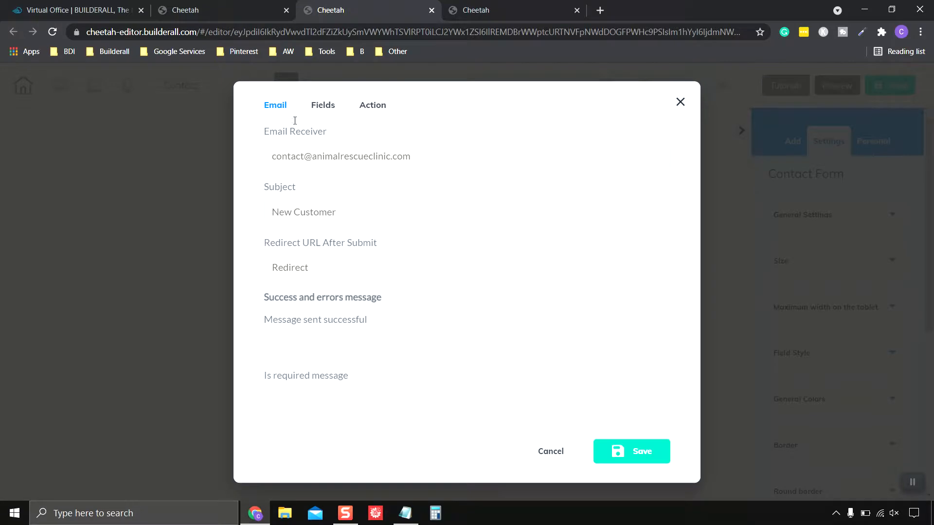
pyautogui.click(374, 105)
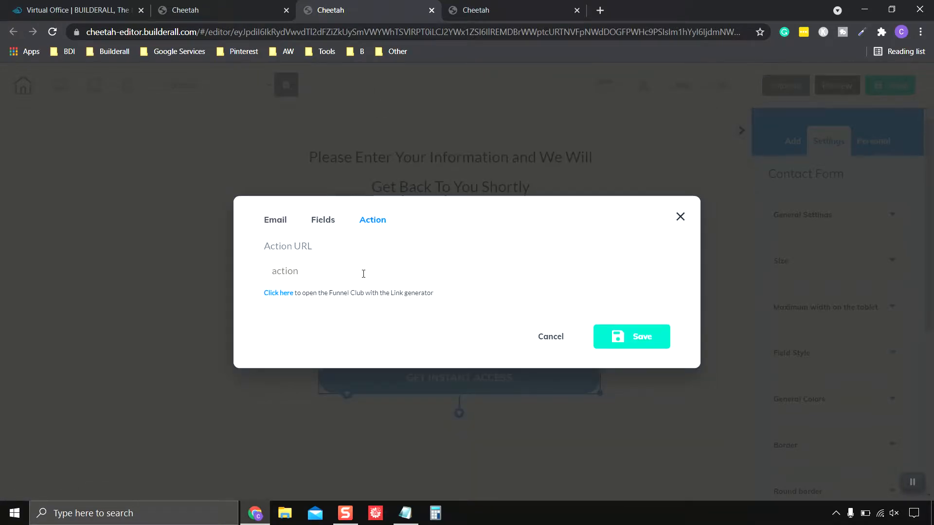
pyautogui.click(323, 220)
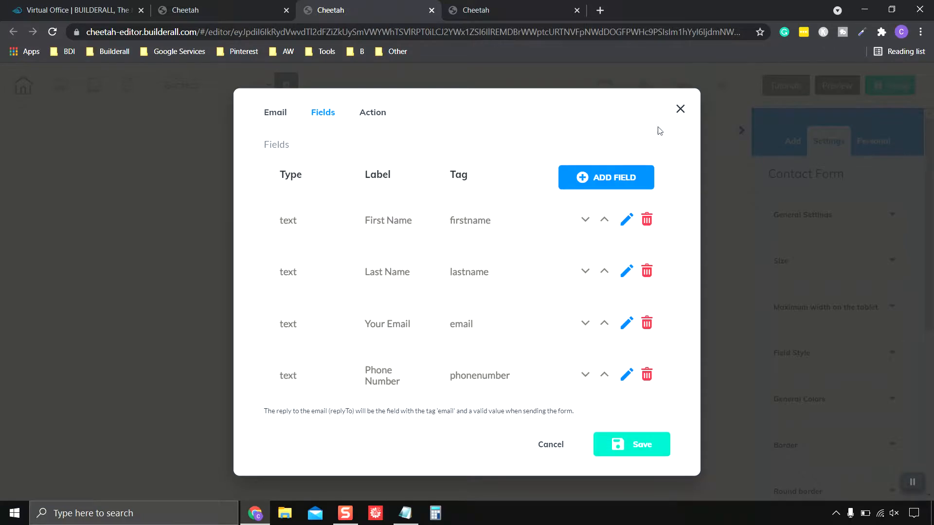
pyautogui.click(370, 112)
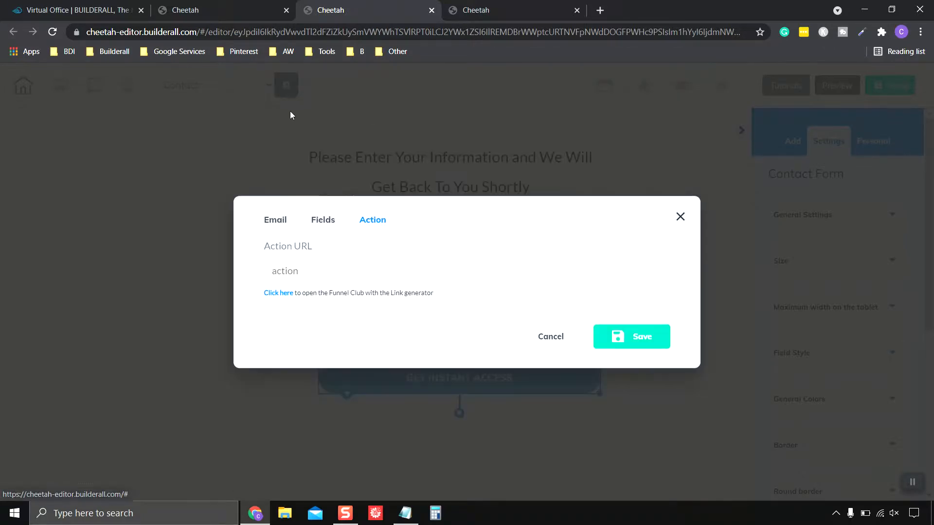
pyautogui.click(274, 221)
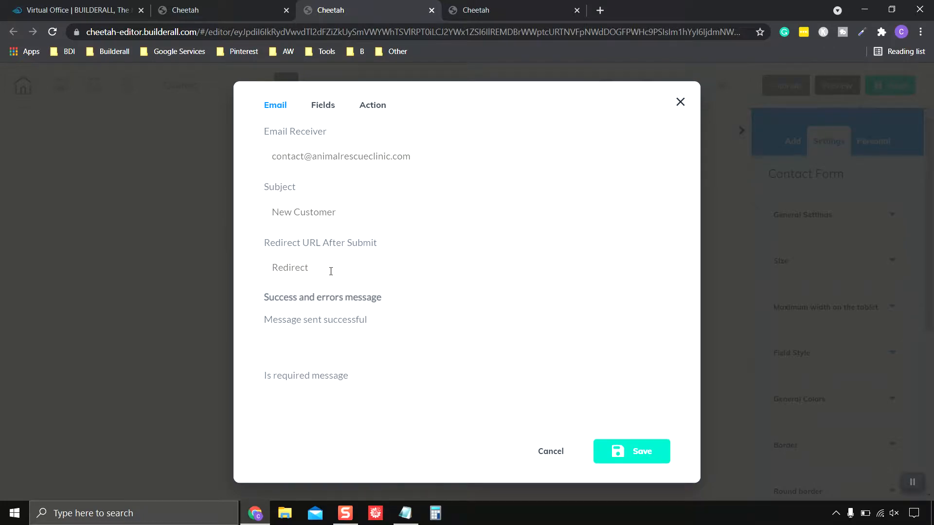
pyautogui.click(645, 454)
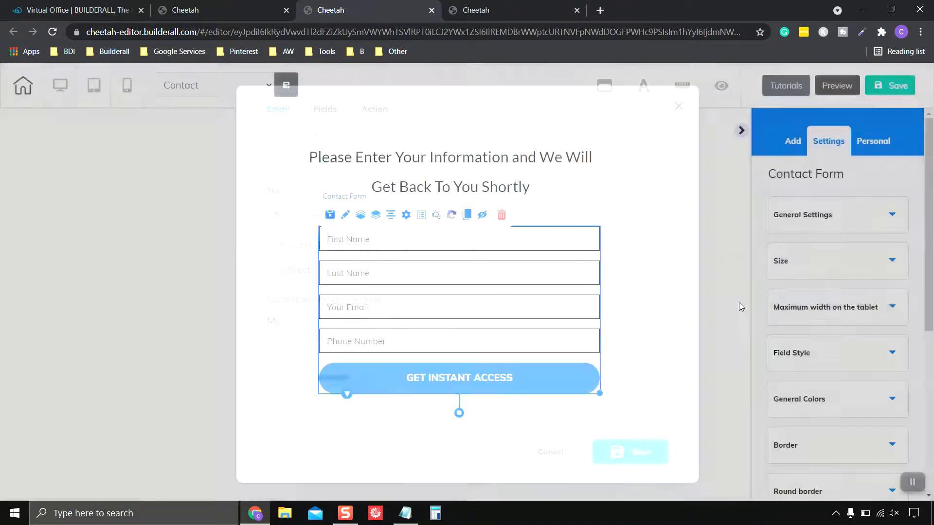
pyautogui.scroll(-1, 675, 245)
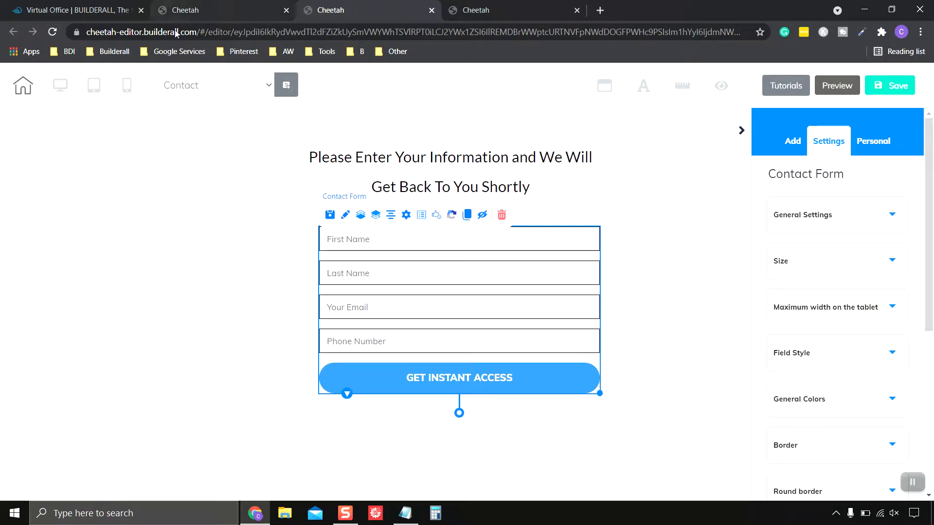
pyautogui.click(238, 10)
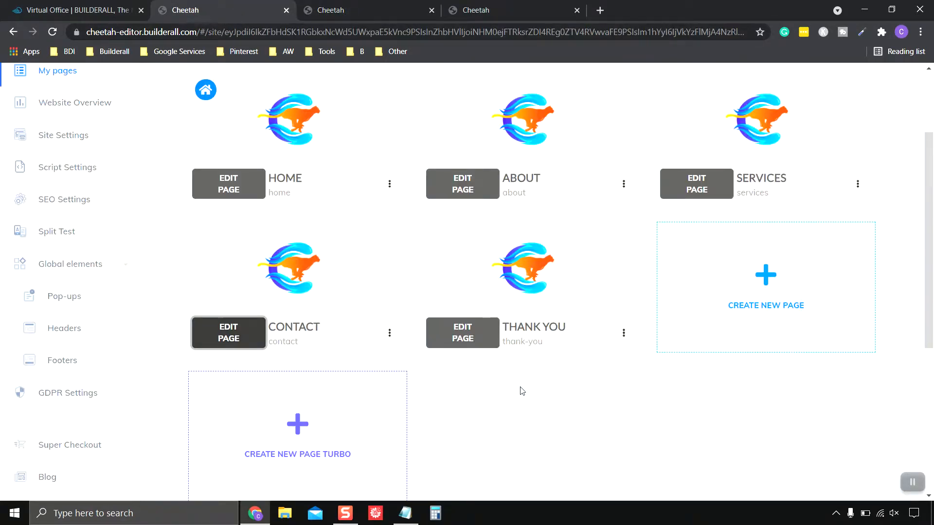
# Copy the live Thank You page's web address, then close that tab
pyautogui.click(624, 333)
pyautogui.click(593, 389)
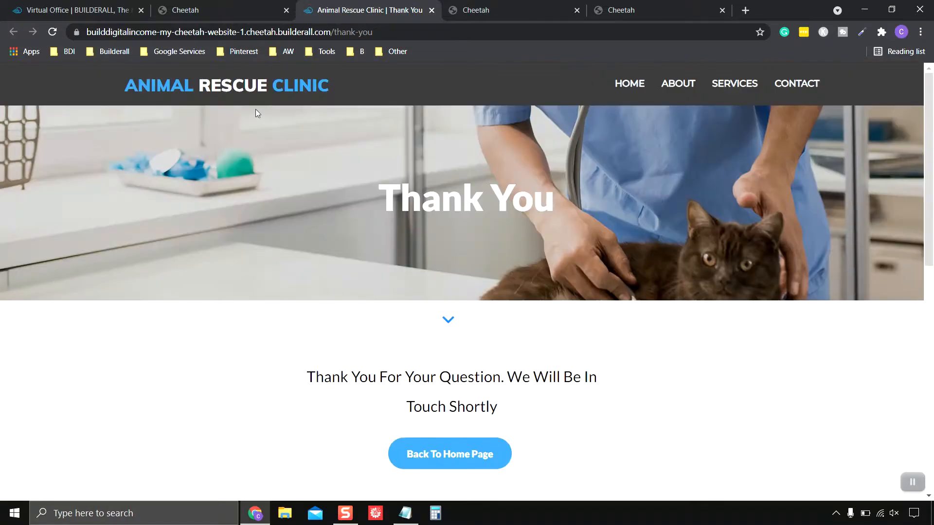
pyautogui.click(213, 32)
pyautogui.rightClick(213, 35)
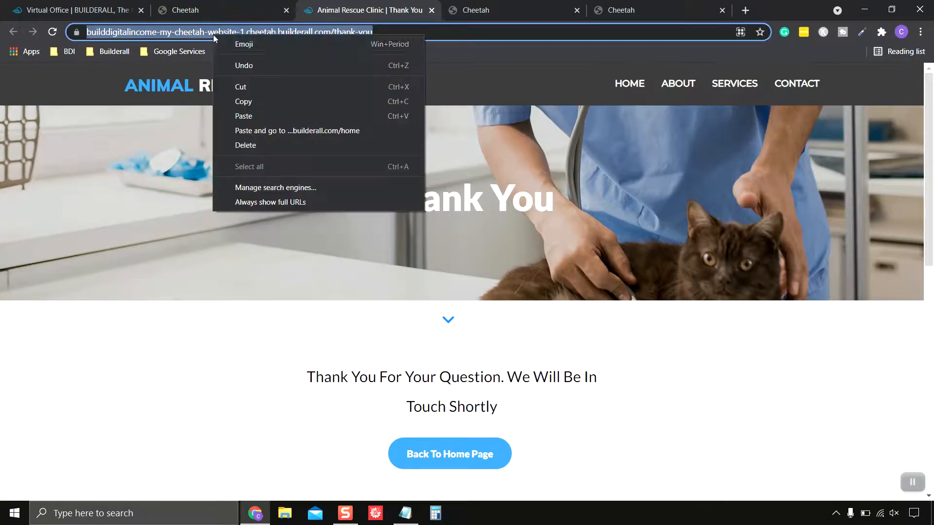
pyautogui.click(255, 101)
pyautogui.click(430, 12)
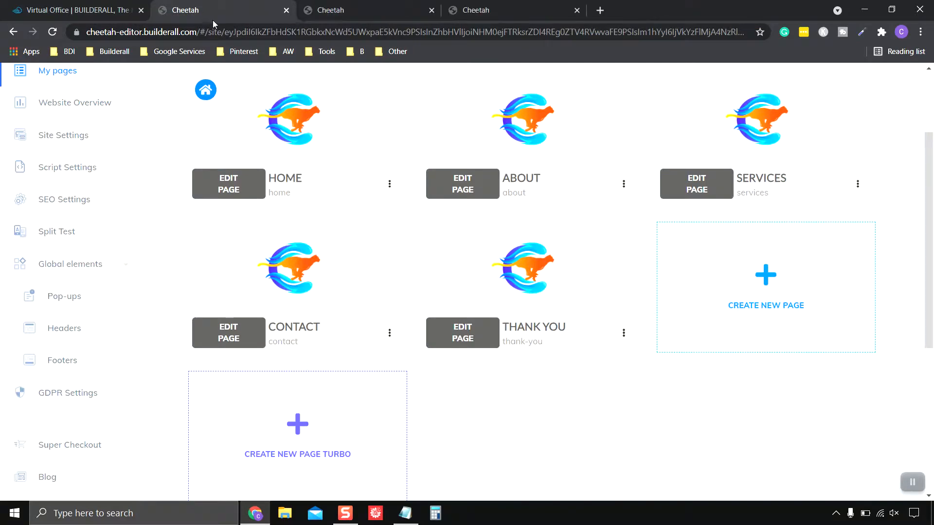
# Paste the Thank You address into the contact form's Redirect URL After Submit and save
pyautogui.click(367, 13)
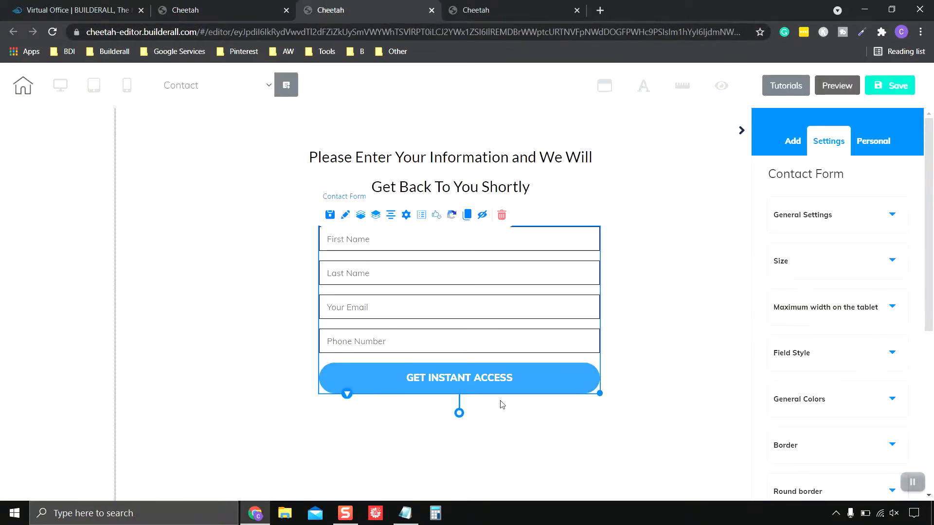
pyautogui.click(569, 359)
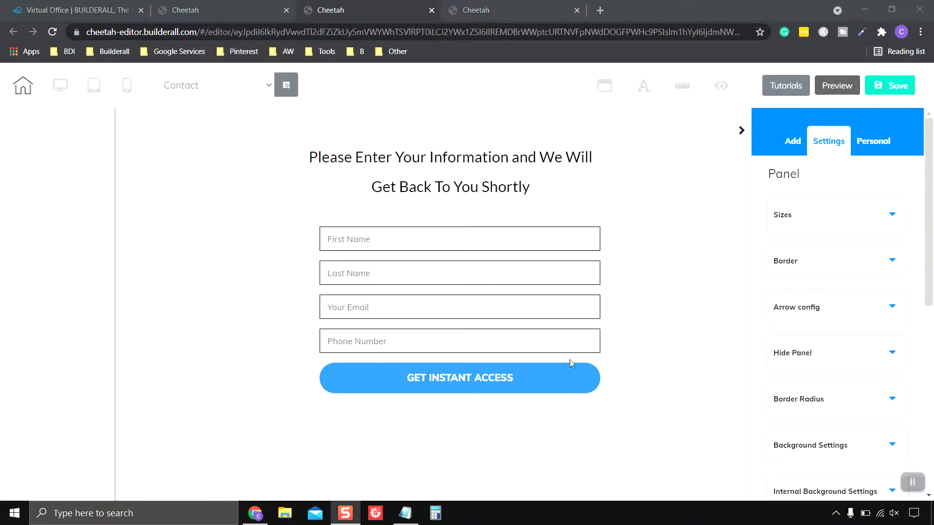
pyautogui.click(462, 293)
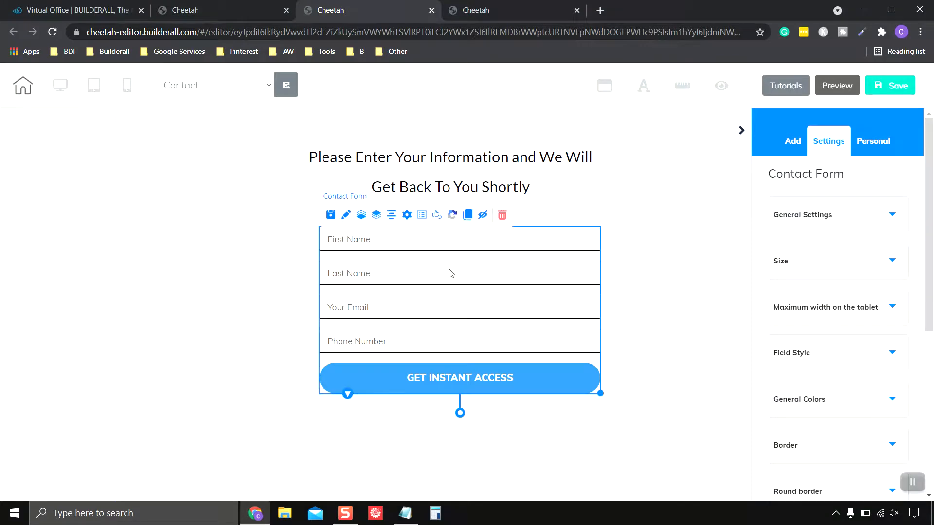
pyautogui.click(407, 216)
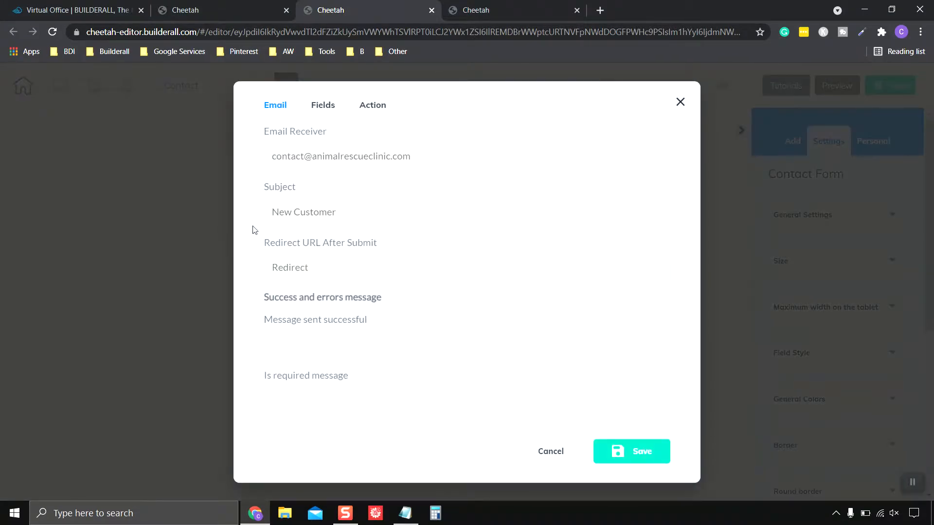
pyautogui.rightClick(314, 268)
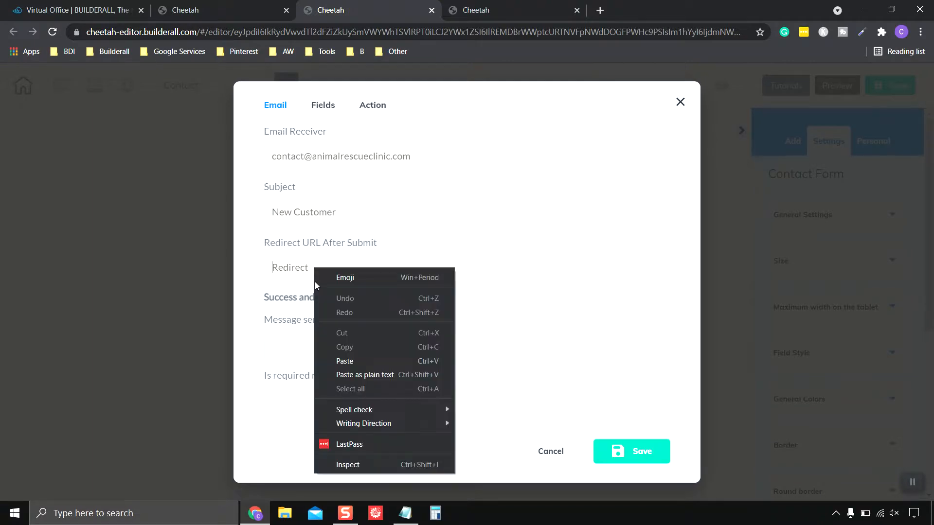
pyautogui.click(355, 360)
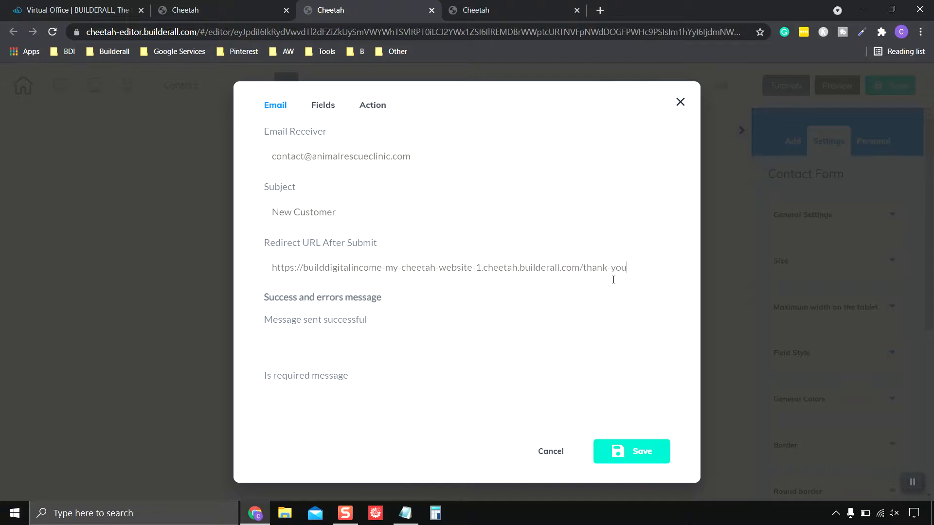
pyautogui.click(635, 460)
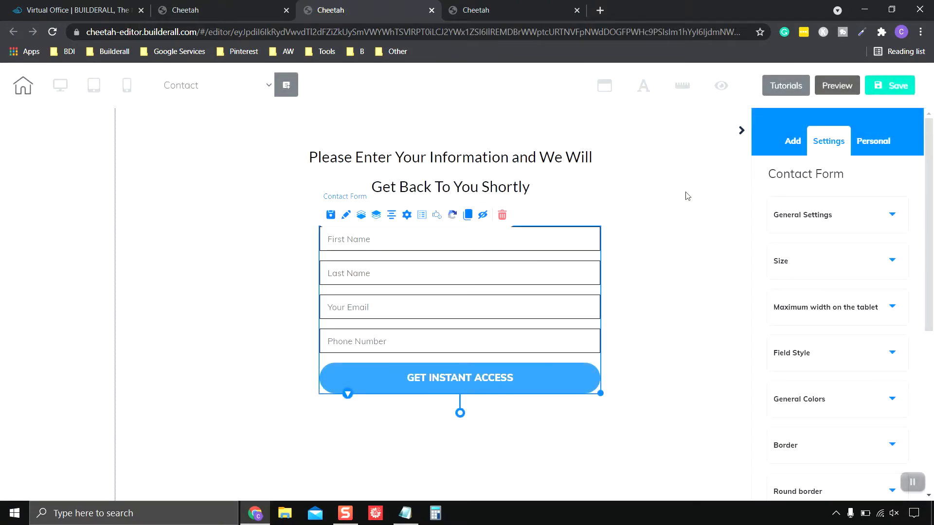
# Save the Contact page, publish with That's fine, close It's Done, and return to My pages
pyautogui.click(892, 90)
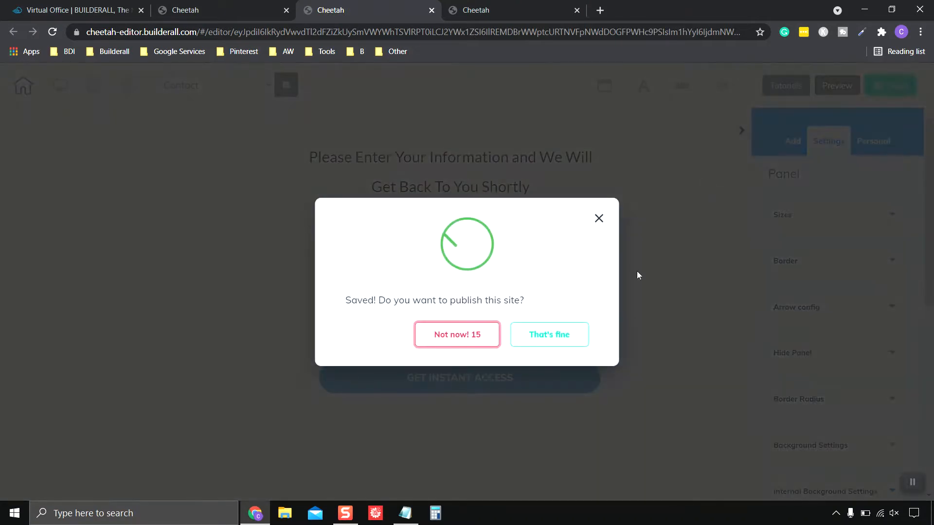
pyautogui.click(557, 335)
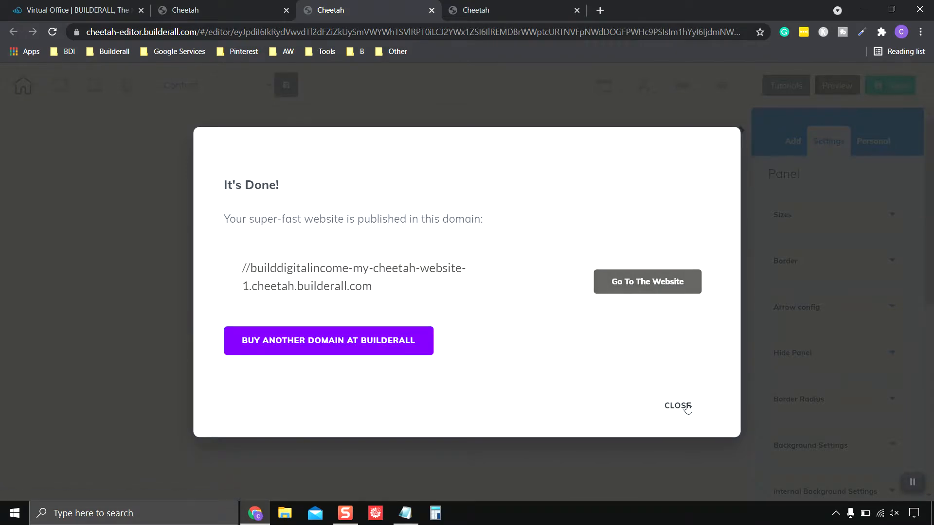
pyautogui.click(687, 407)
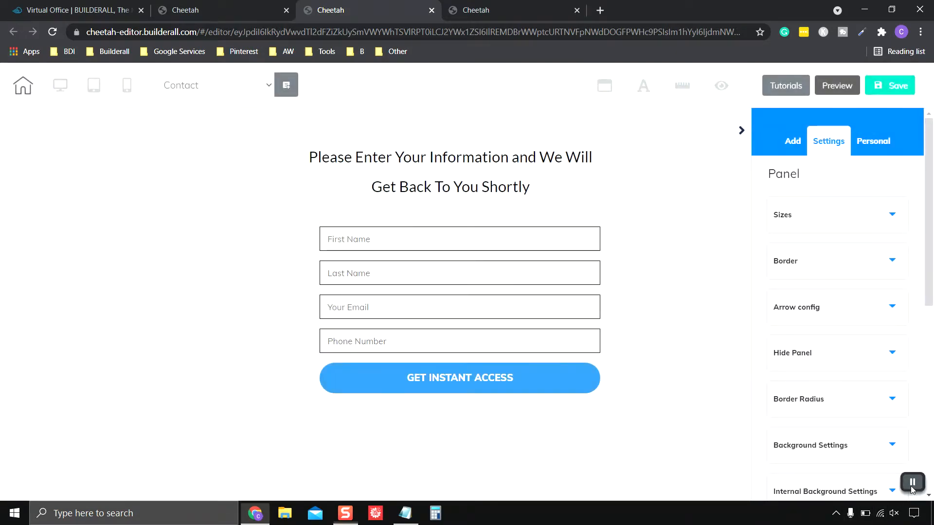
pyautogui.scroll(-1, 686, 231)
pyautogui.scroll(4, 683, 270)
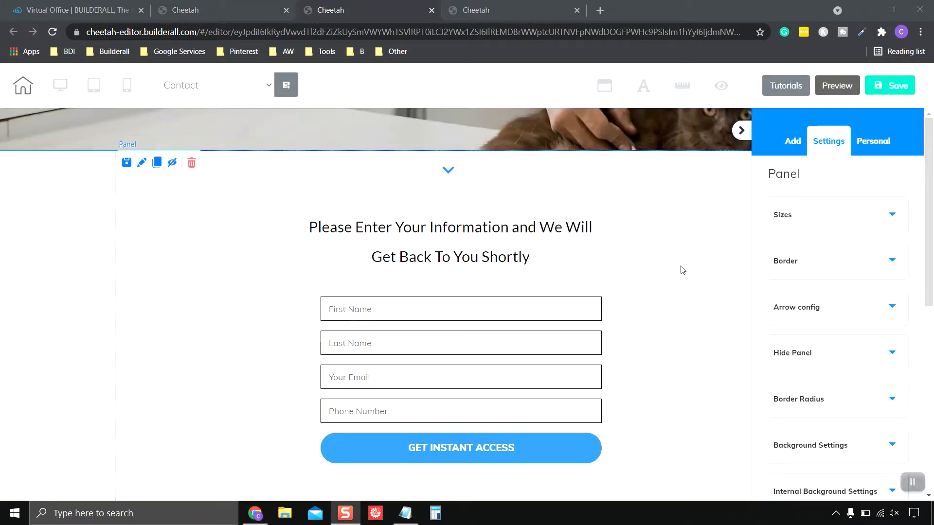
pyautogui.scroll(-2, 689, 329)
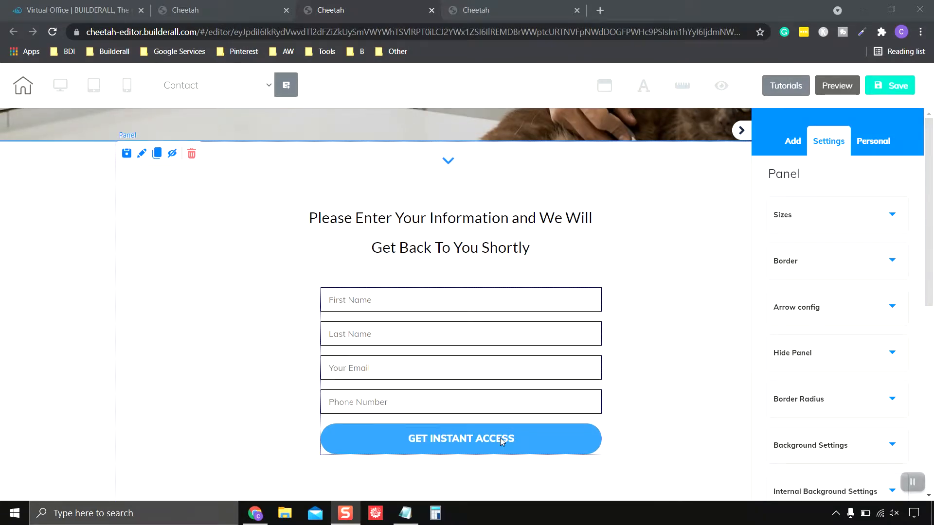
pyautogui.scroll(1, 697, 292)
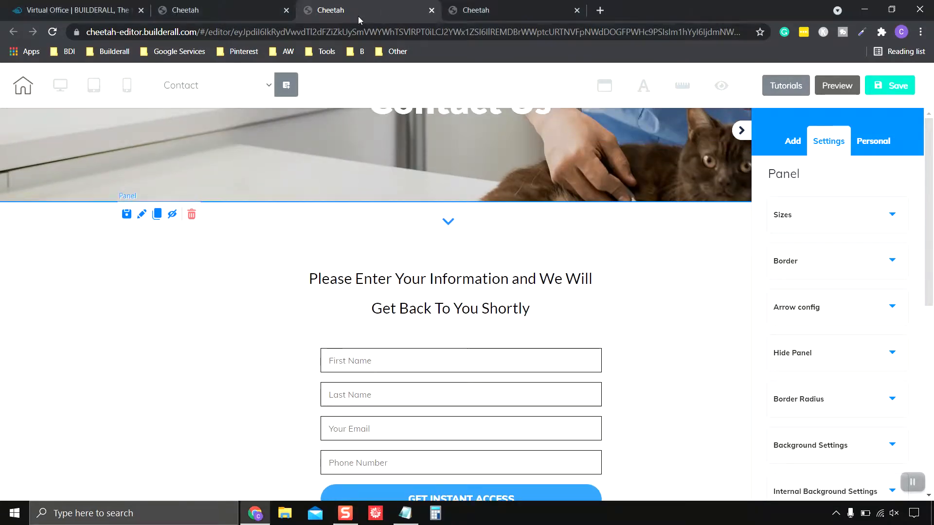
pyautogui.click(237, 10)
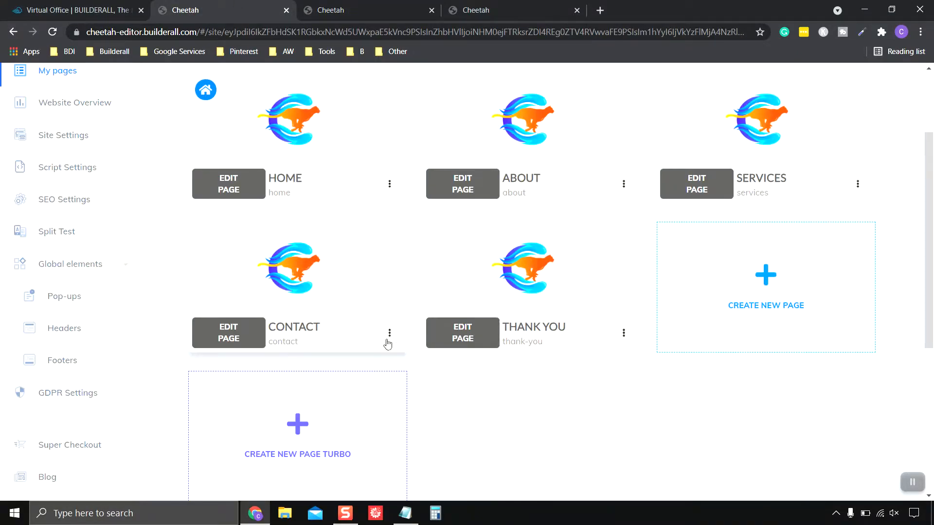
# Open the live CONTACT page in a new tab via Go to the website page
pyautogui.click(390, 336)
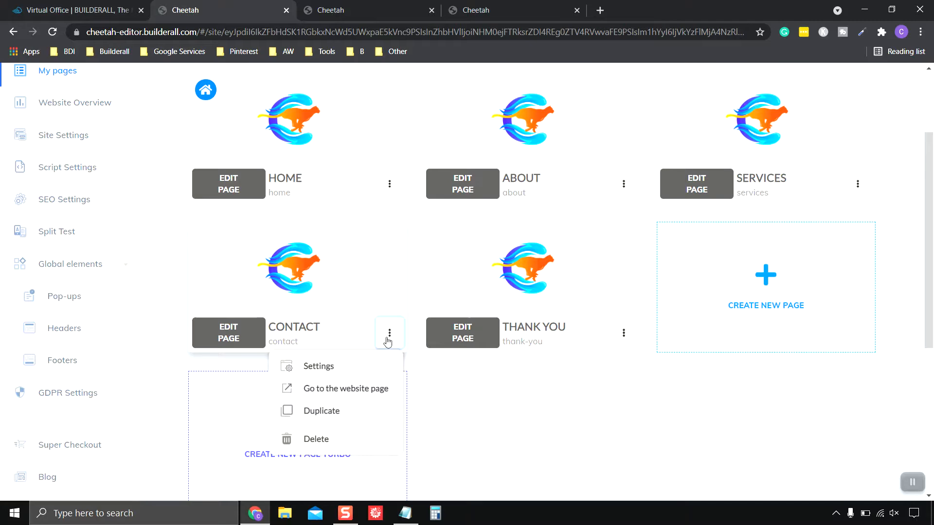
pyautogui.click(330, 392)
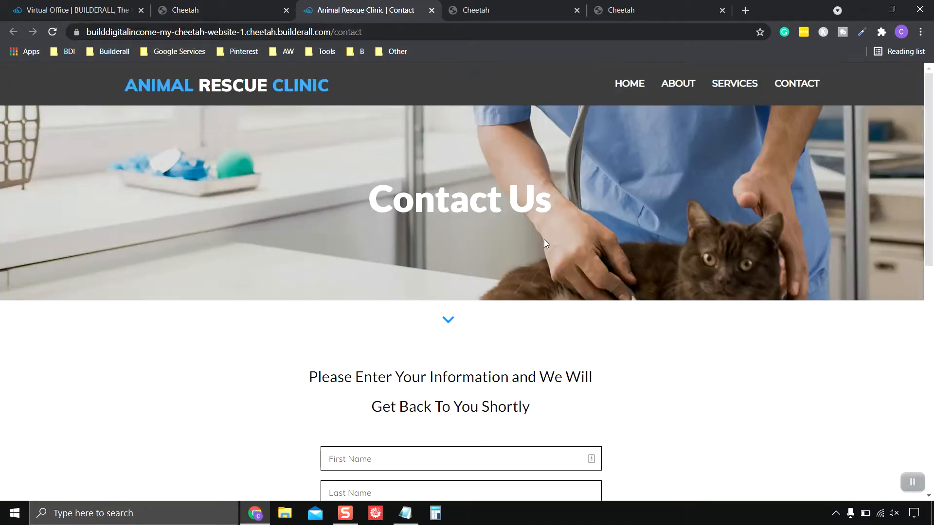
pyautogui.scroll(-5, 544, 239)
pyautogui.scroll(1, 610, 275)
pyautogui.scroll(-1, 623, 285)
pyautogui.scroll(1, 623, 284)
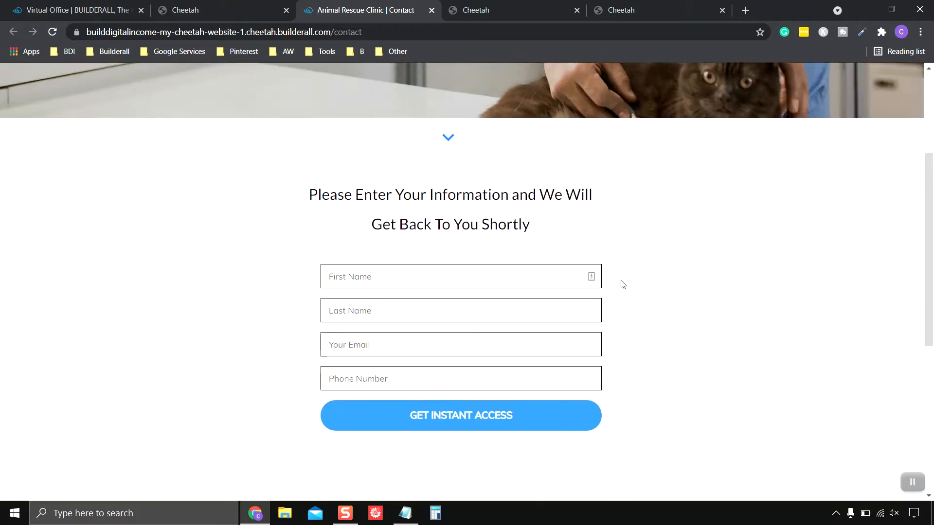
# Enter a test visitor's first name and last name in the form
pyautogui.click(443, 274)
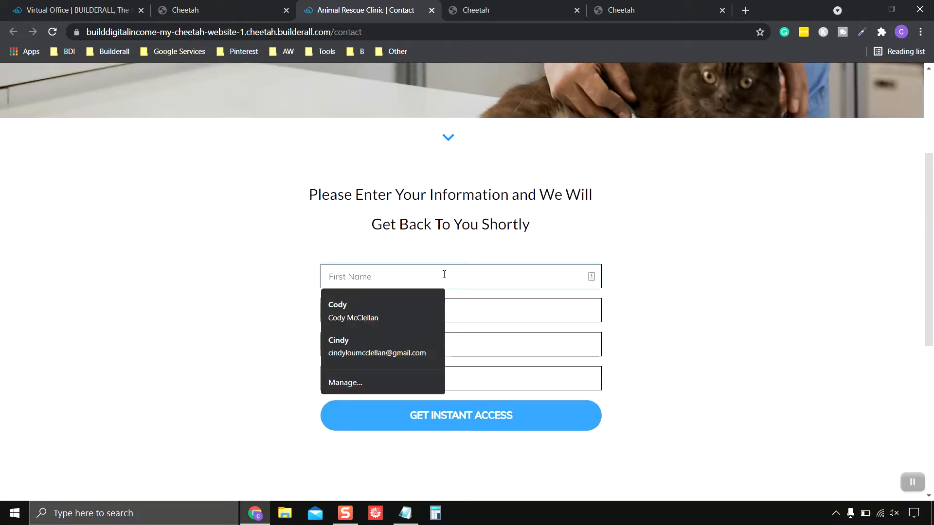
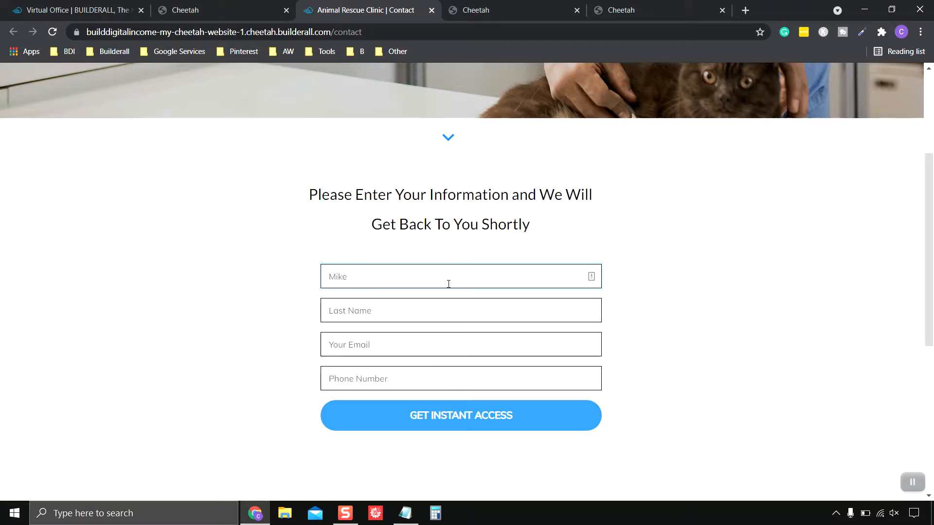
pyautogui.click(417, 314)
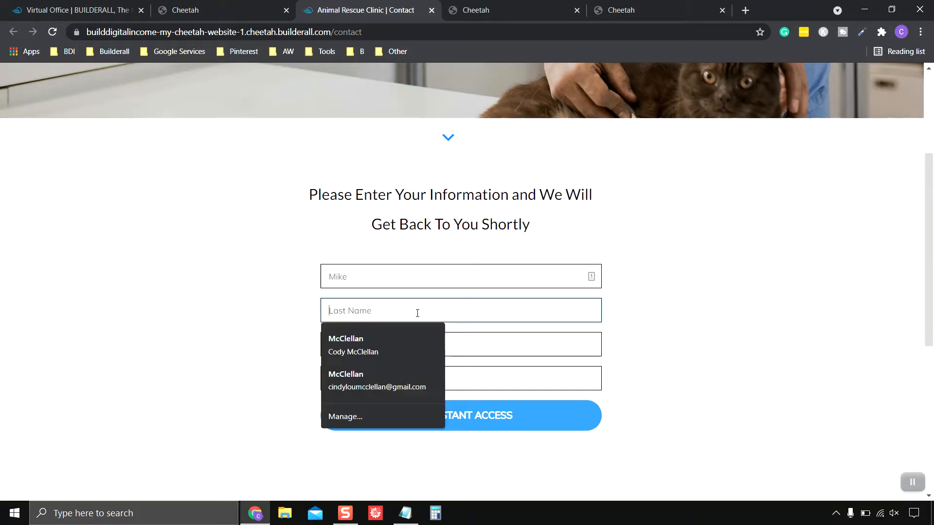
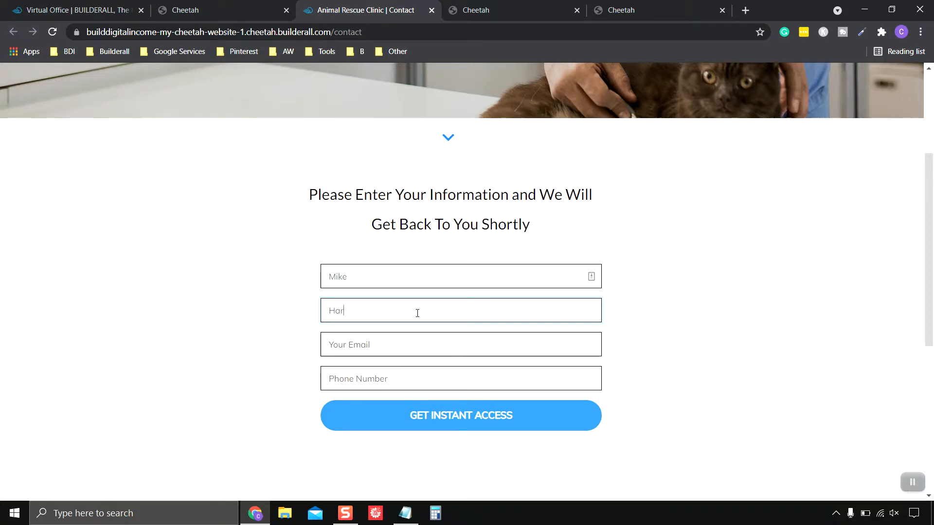
# Copy the test email address from Notepad and put it into the Email field
pyautogui.click(433, 345)
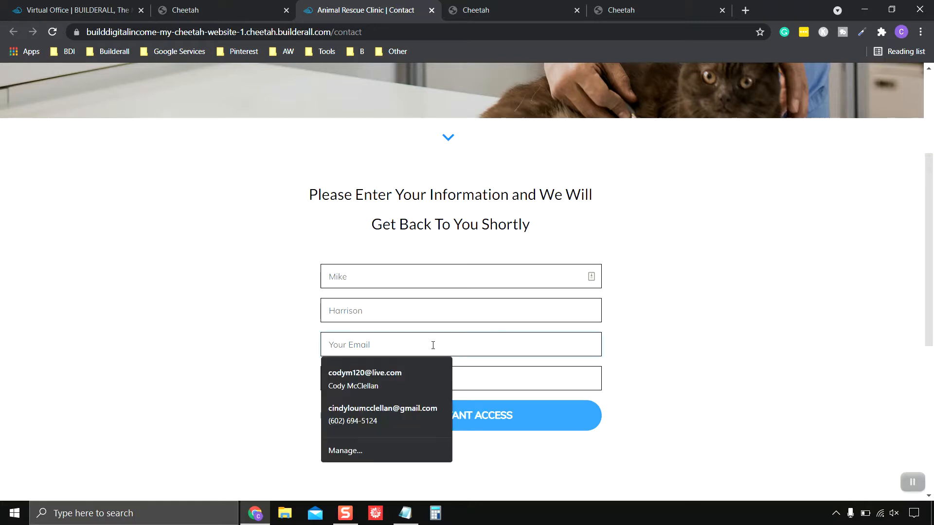
pyautogui.click(744, 393)
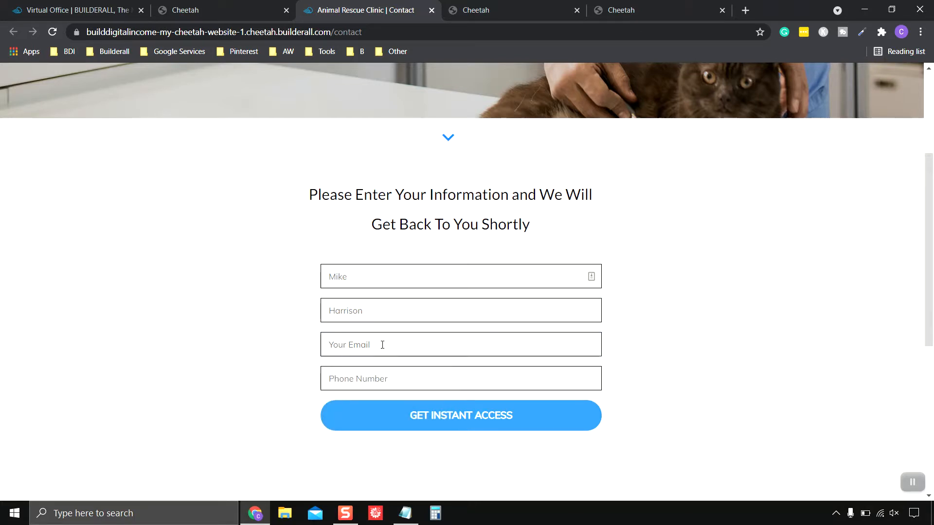
pyautogui.click(405, 513)
pyautogui.rightClick(292, 240)
pyautogui.click(346, 271)
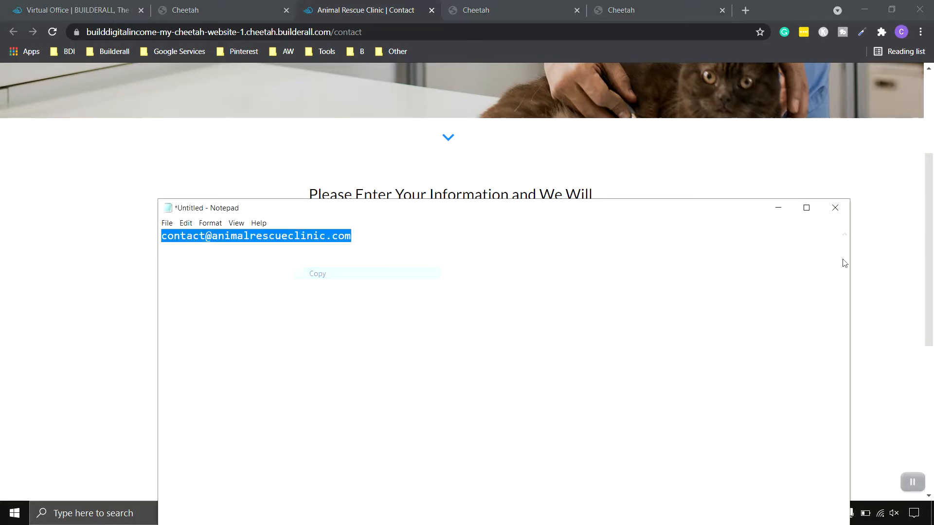
pyautogui.click(778, 207)
pyautogui.click(373, 346)
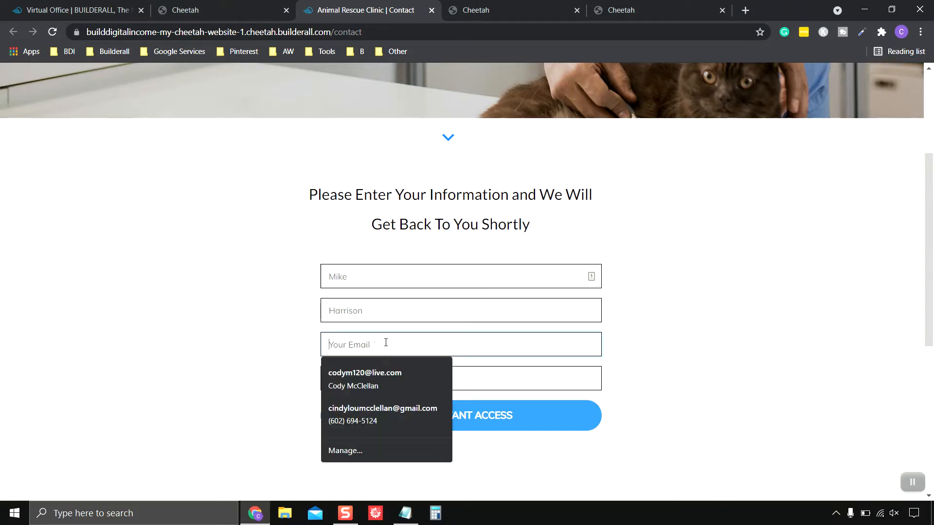
pyautogui.click(707, 371)
pyautogui.click(432, 347)
pyautogui.click(809, 327)
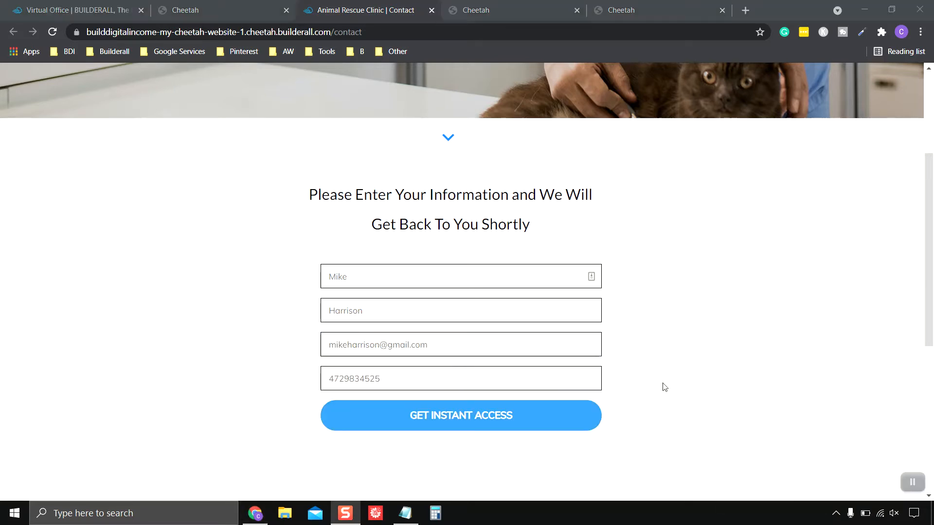
# Submit the form with GET INSTANT ACCESS, check the Thank You page, and follow Back To Home Page
pyautogui.click(471, 416)
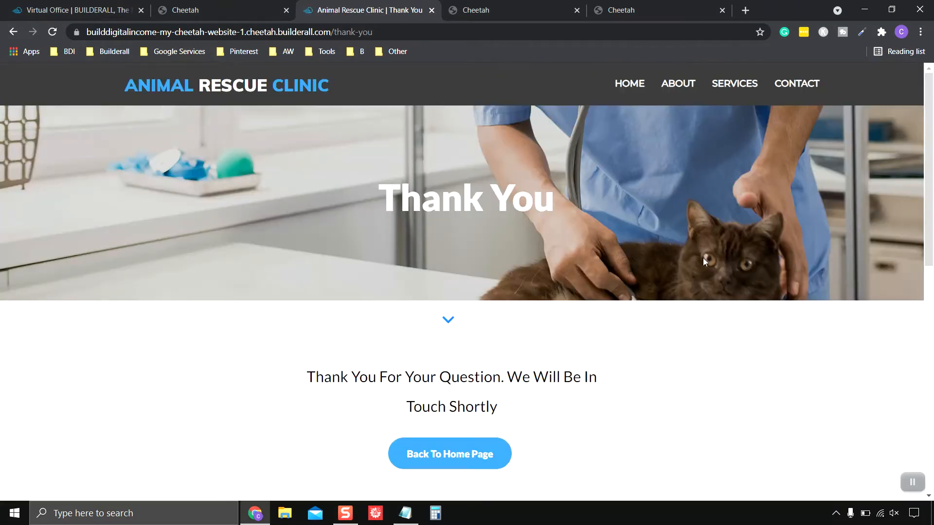
pyautogui.scroll(-2, 642, 309)
pyautogui.scroll(1, 642, 309)
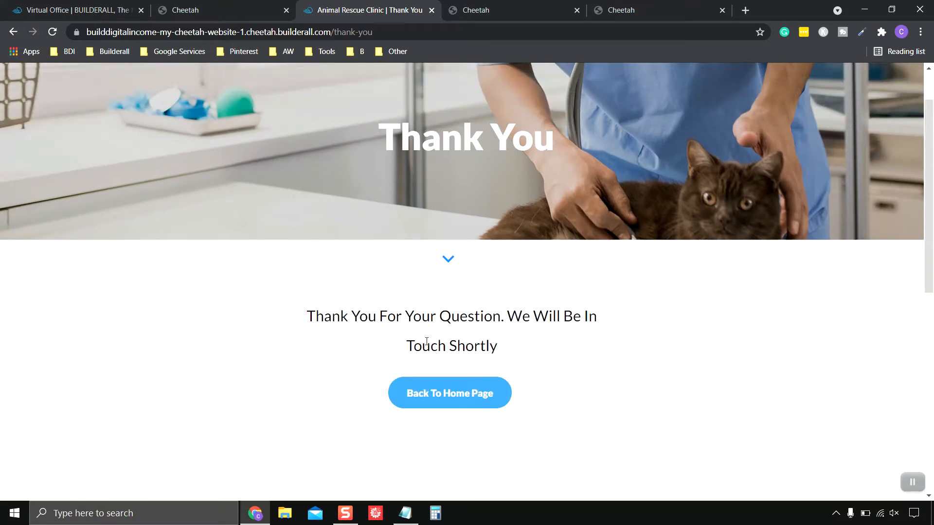
pyautogui.scroll(-1, 587, 371)
pyautogui.scroll(1, 586, 371)
pyautogui.scroll(-2, 584, 317)
pyautogui.click(440, 337)
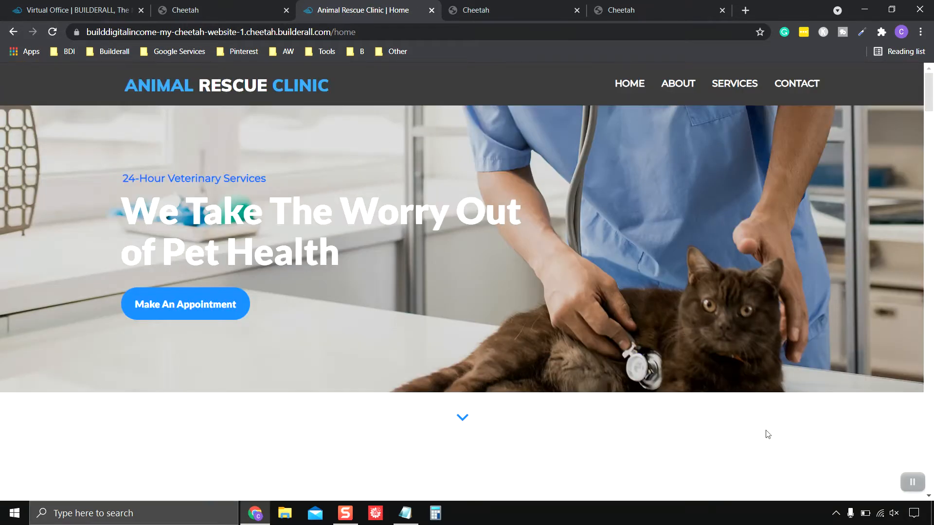
pyautogui.click(913, 482)
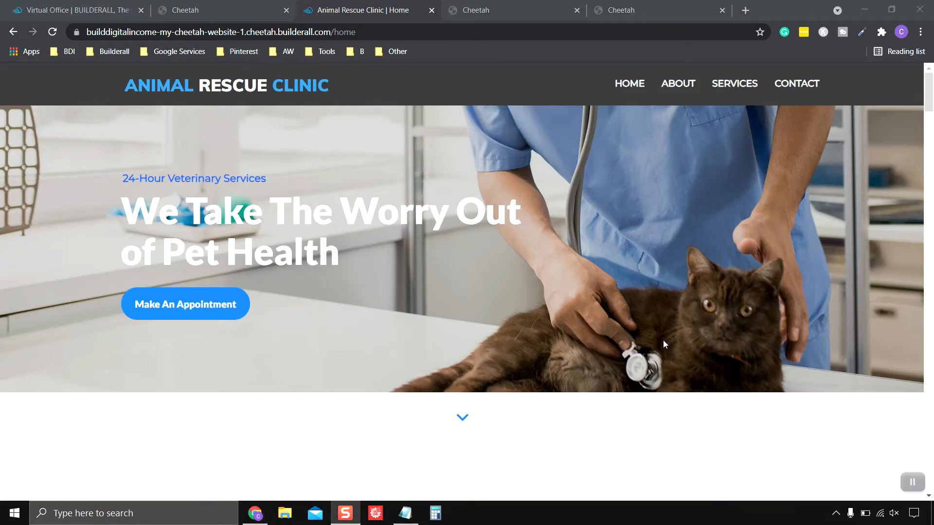